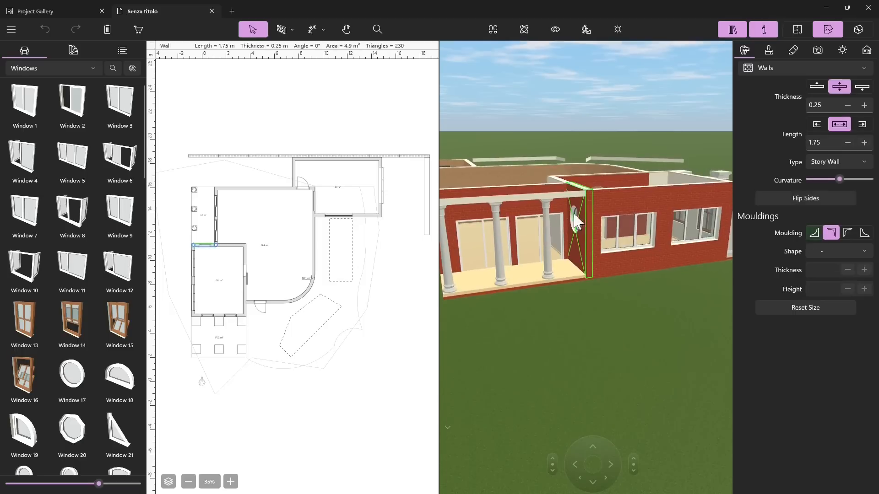
drag(568, 275, 594, 204)
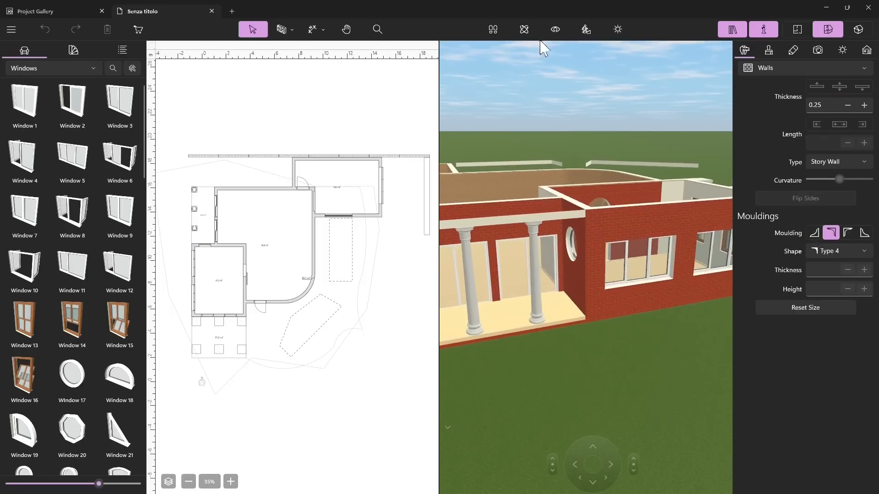
click(524, 29)
drag(634, 163, 530, 202)
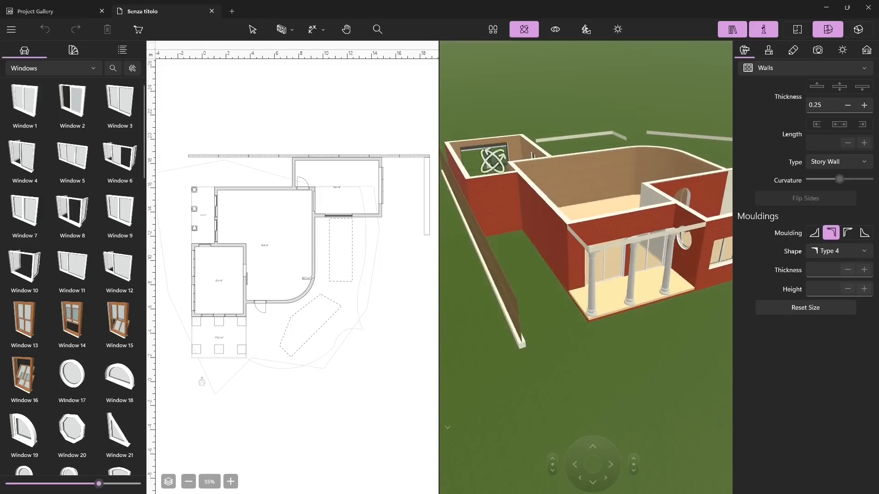
Step: Switch the object library from Windows to Columns and on to the Doors category
click(48, 67)
scroll(48, 128, up, 5)
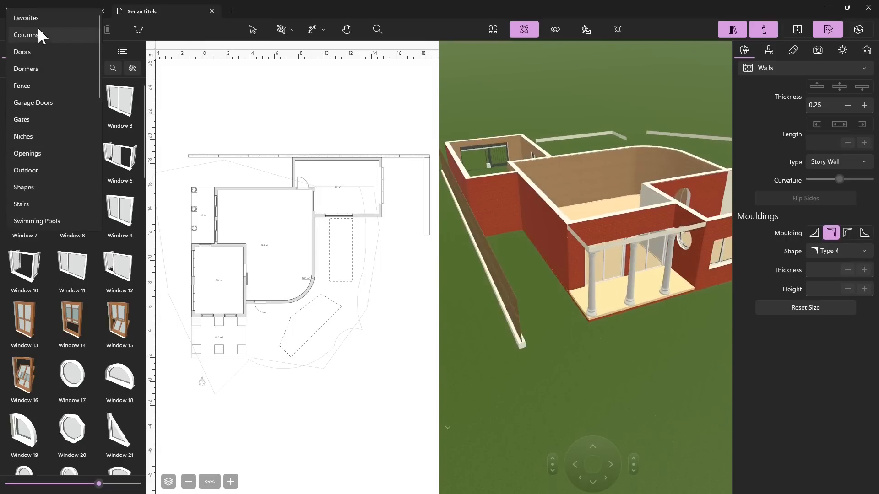
click(37, 32)
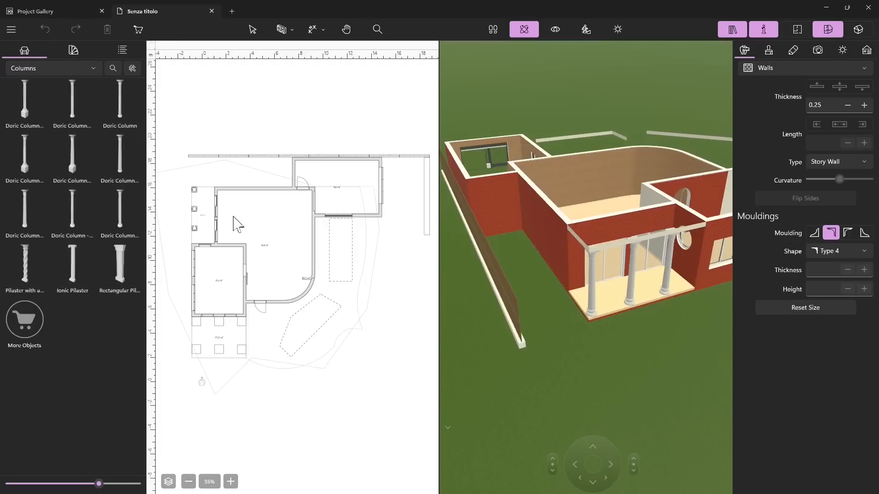
click(30, 75)
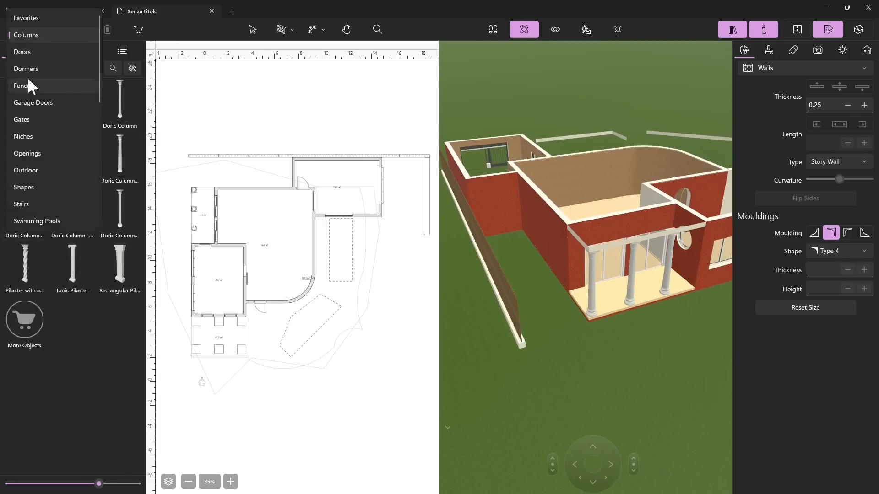
click(28, 52)
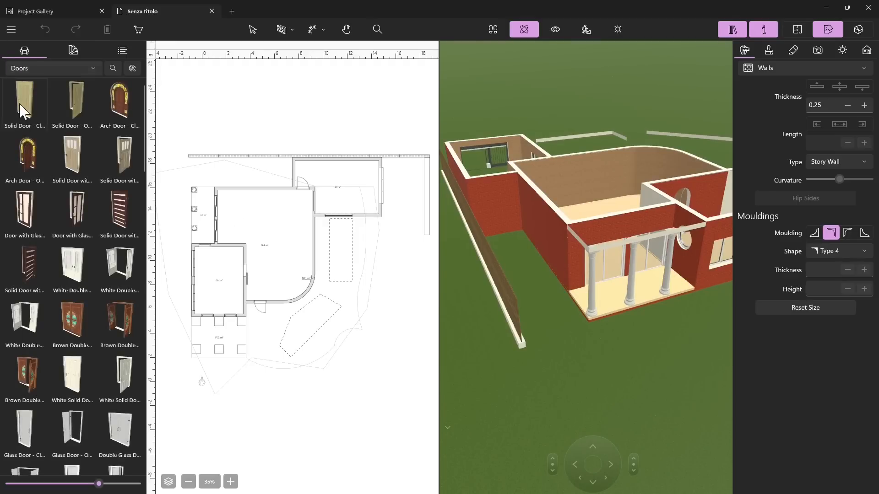
Step: Delete the 1.00 m wide single door in the lower wall of the large curved room in the plan
scroll(247, 349, up, 3)
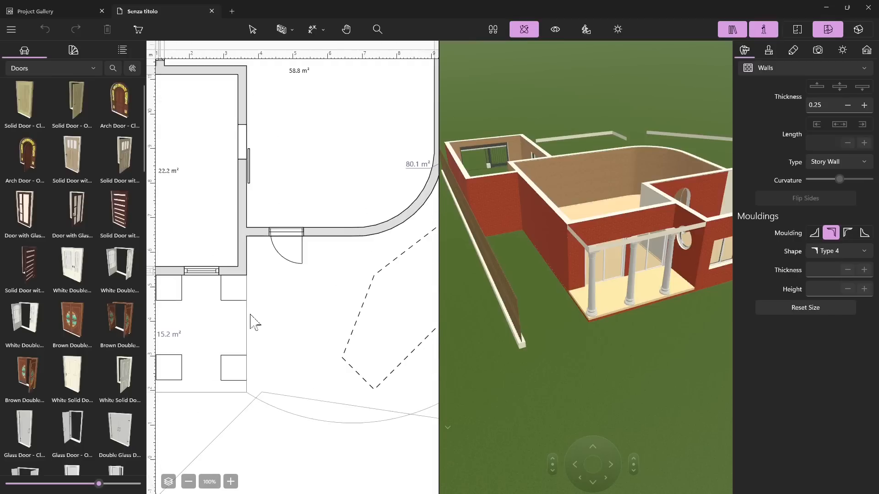
click(281, 236)
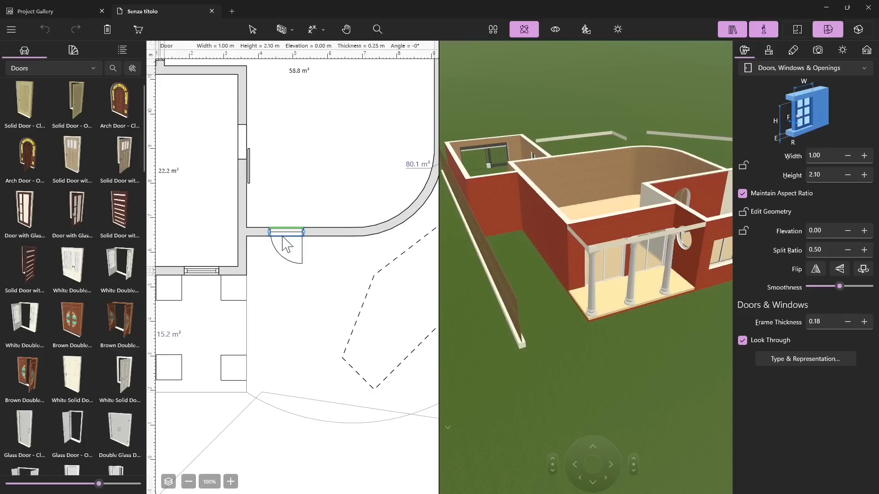
key(Delete)
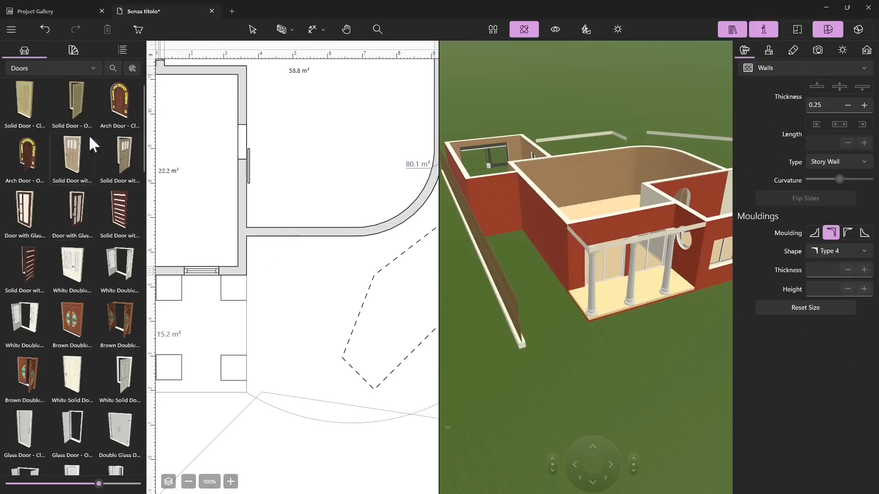
Step: Look through the door models in the library, from the solid doors to the elevator doors and BOSTVIG Door
scroll(86, 211, down, 5)
scroll(63, 293, down, 2)
scroll(70, 265, up, 3)
scroll(103, 301, down, 7)
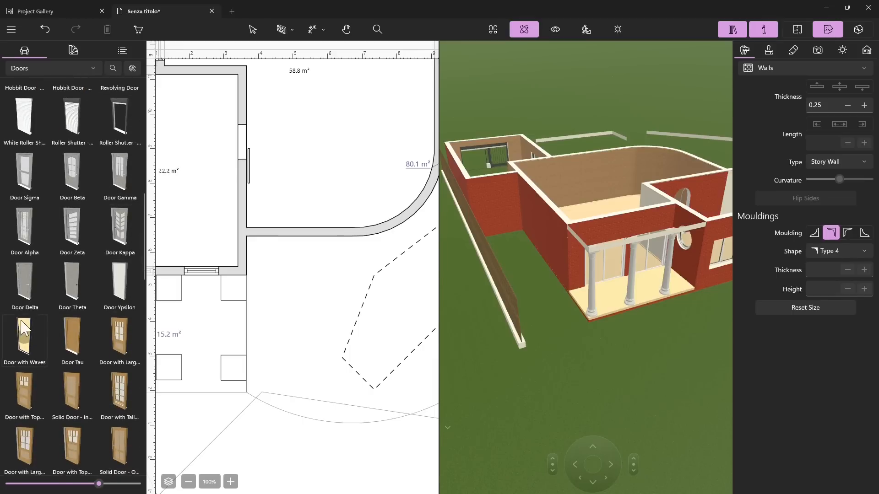
scroll(55, 196, down, 4)
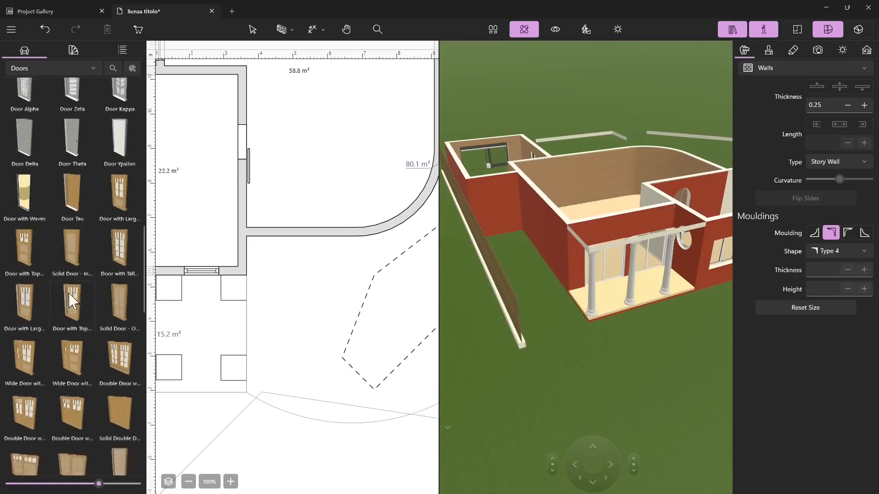
scroll(71, 302, down, 3)
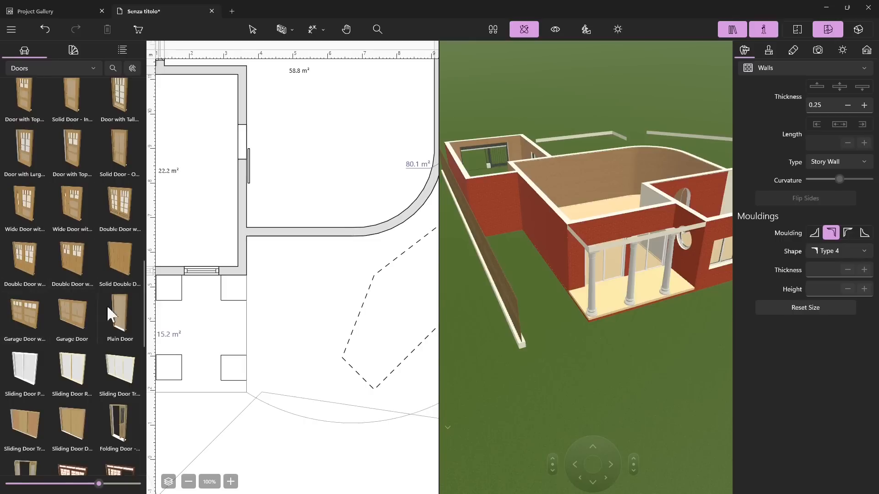
scroll(75, 337, down, 5)
scroll(92, 306, down, 2)
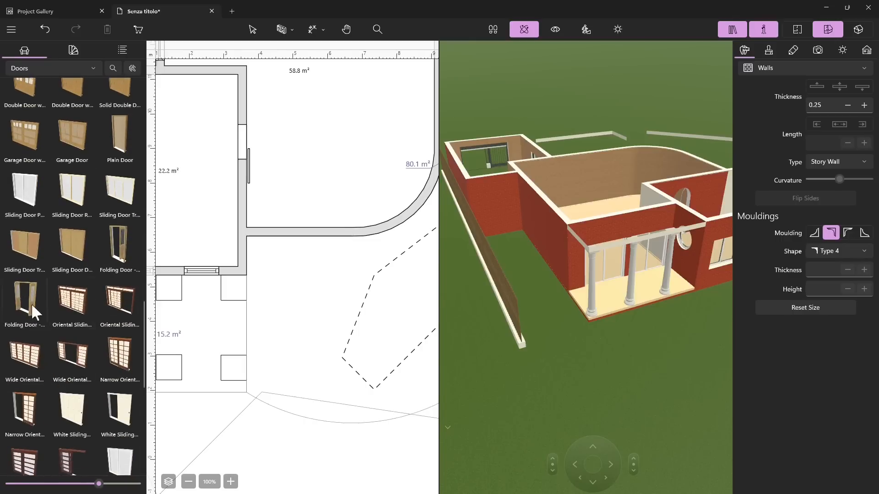
scroll(99, 334, down, 4)
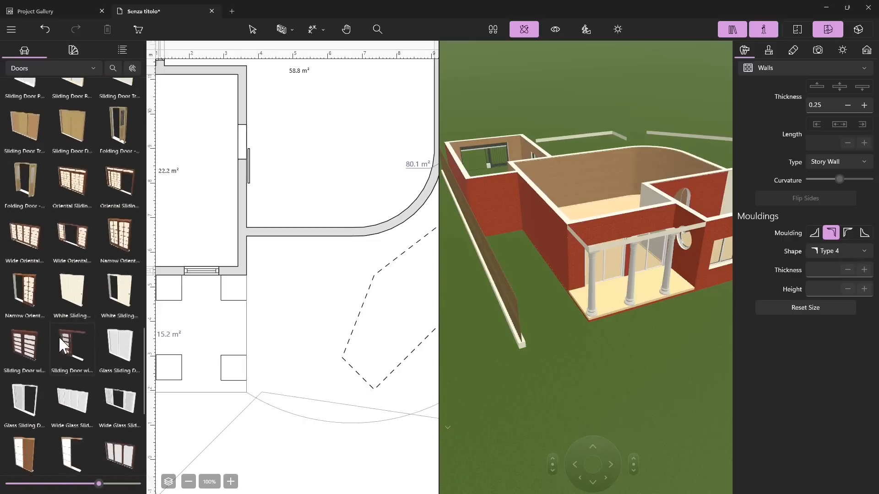
scroll(110, 337, down, 7)
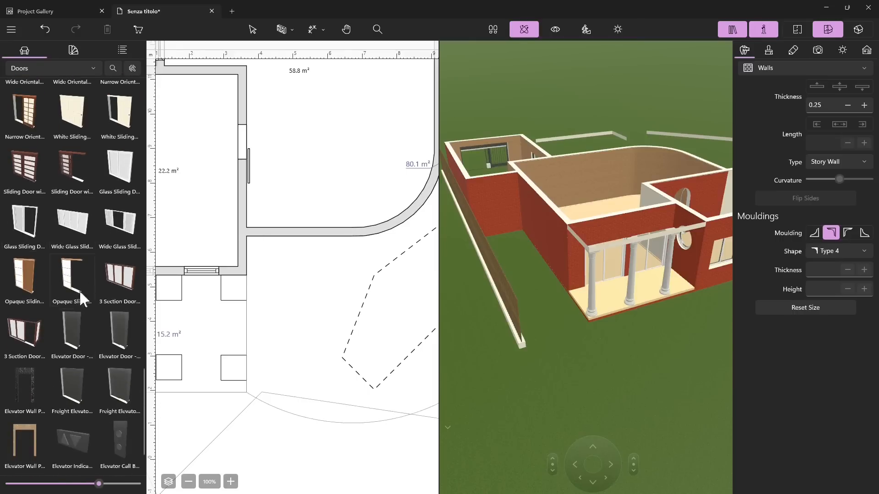
scroll(69, 307, down, 2)
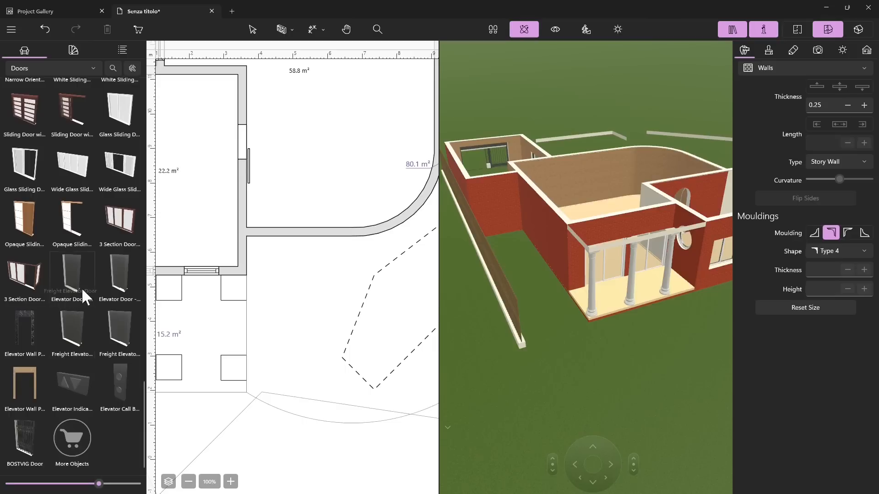
Step: Place a wooden double door with glass panes in the lower wall of the large curved room, where the single door was
scroll(90, 355, up, 5)
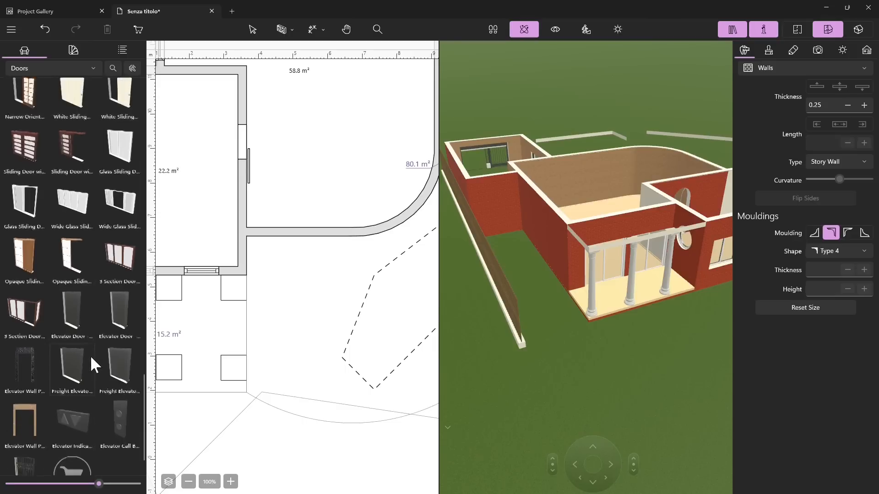
scroll(87, 350, up, 5)
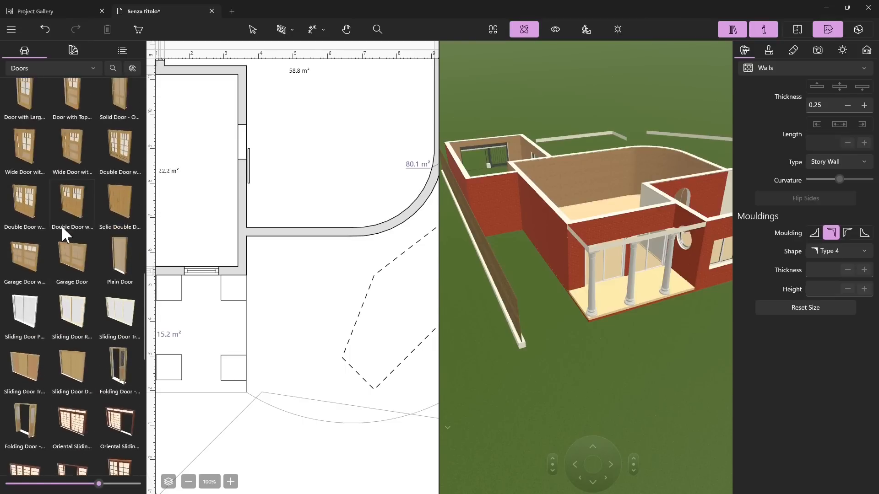
scroll(96, 284, up, 2)
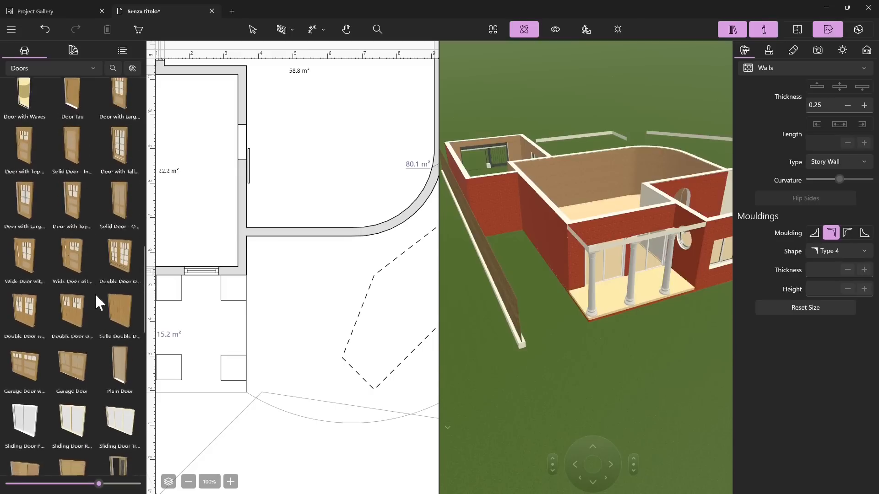
drag(18, 267, 297, 224)
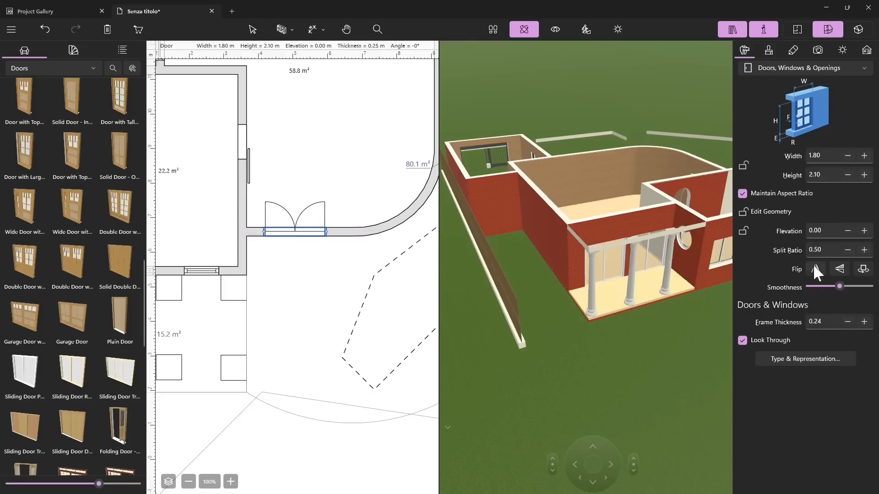
Step: Flip the double door's opening side outward and back inward, and mirror it horizontally
click(837, 270)
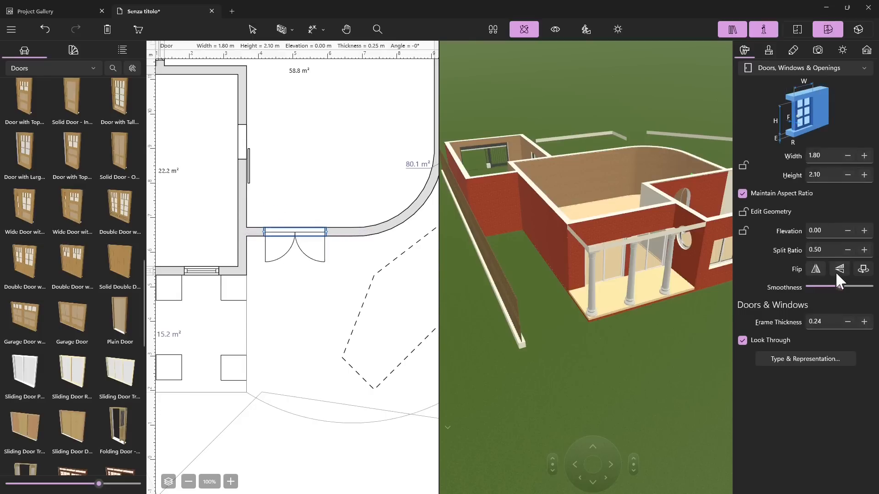
click(838, 270)
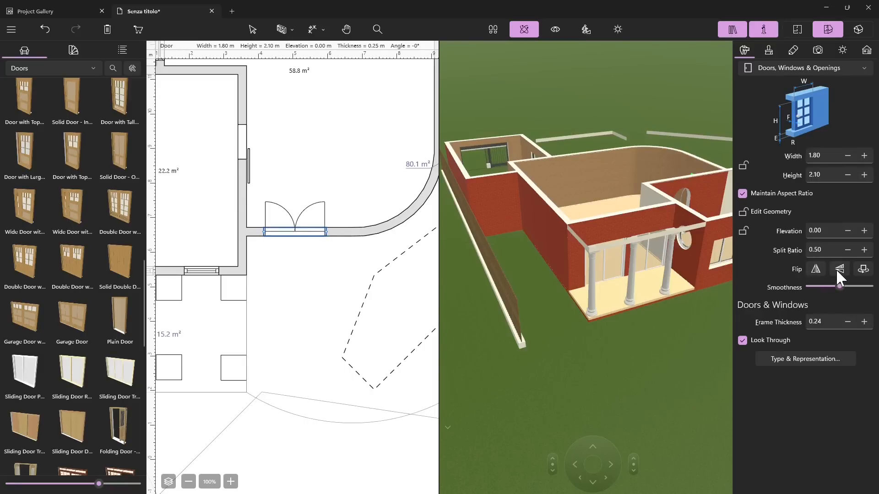
click(816, 270)
Step: Enlarge the double door proportionally to 1.88 m wide and 2.19 m high, and turn off Maintain Aspect Ratio
click(865, 157)
click(865, 157)
click(865, 157)
click(865, 157)
click(865, 157)
click(865, 157)
click(865, 157)
click(865, 157)
click(742, 194)
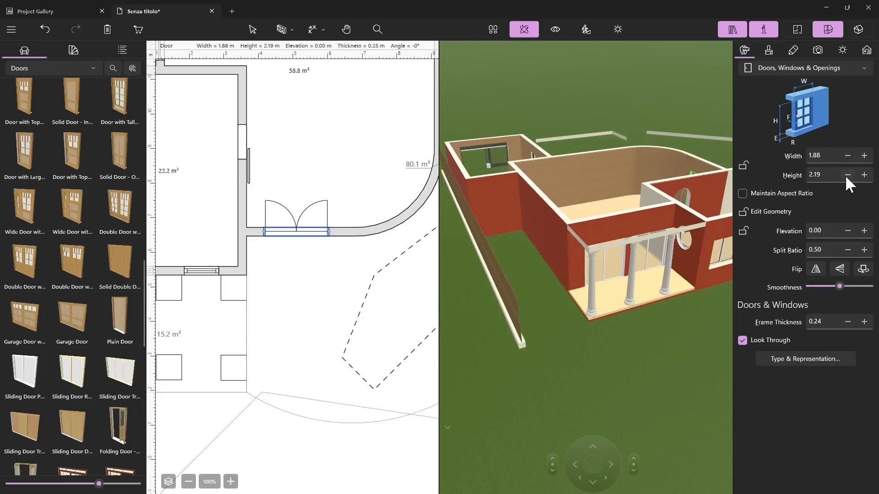
Step: Show the double door in the 3D view and set its elevation to 0.02 m
right_click(323, 237)
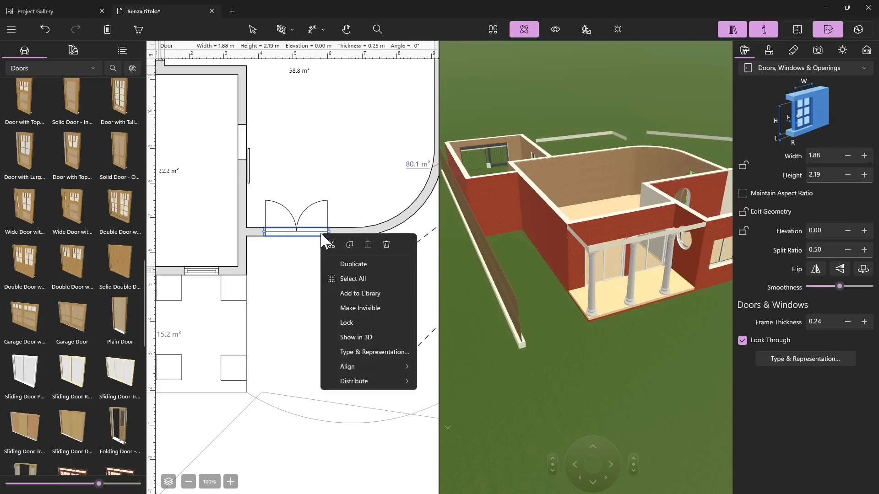
click(356, 337)
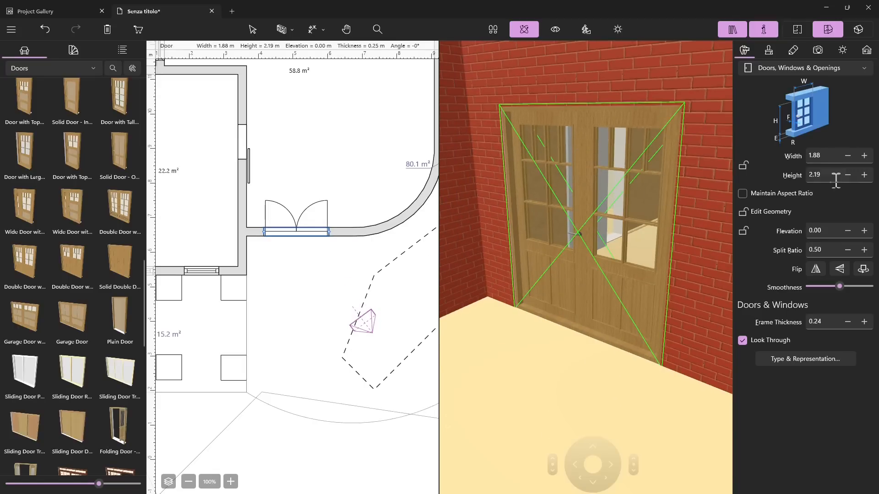
click(864, 231)
click(864, 231)
click(864, 231)
click(864, 232)
click(848, 231)
click(847, 231)
click(848, 231)
click(848, 230)
click(848, 231)
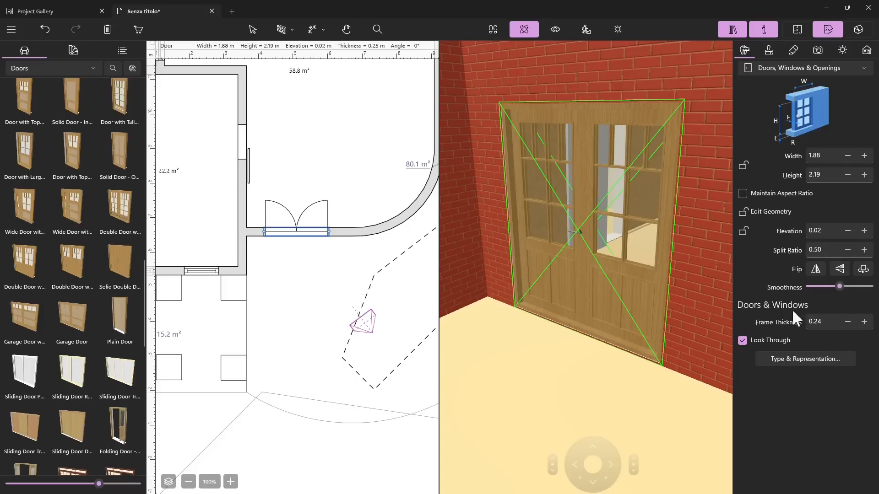
Step: Try a thinner frame on the double door and set its frame thickness to 0.25 m
click(847, 321)
click(848, 322)
click(848, 322)
click(848, 322)
click(849, 323)
click(849, 323)
click(849, 324)
click(850, 323)
click(850, 323)
click(864, 322)
click(865, 322)
click(865, 321)
click(864, 322)
click(865, 322)
click(865, 322)
click(865, 322)
click(864, 322)
click(865, 322)
click(864, 322)
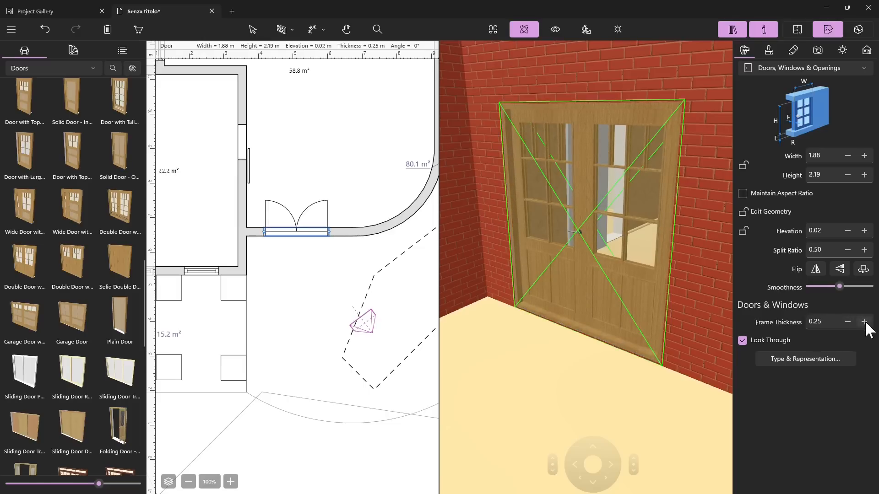
Step: Try a lower split ratio for the double door and set it to 0.60
click(851, 248)
click(850, 248)
click(850, 248)
click(850, 248)
click(851, 247)
click(851, 247)
click(851, 248)
click(852, 247)
click(865, 250)
click(865, 250)
click(865, 249)
click(865, 250)
click(864, 250)
click(865, 250)
click(865, 249)
click(864, 249)
click(865, 249)
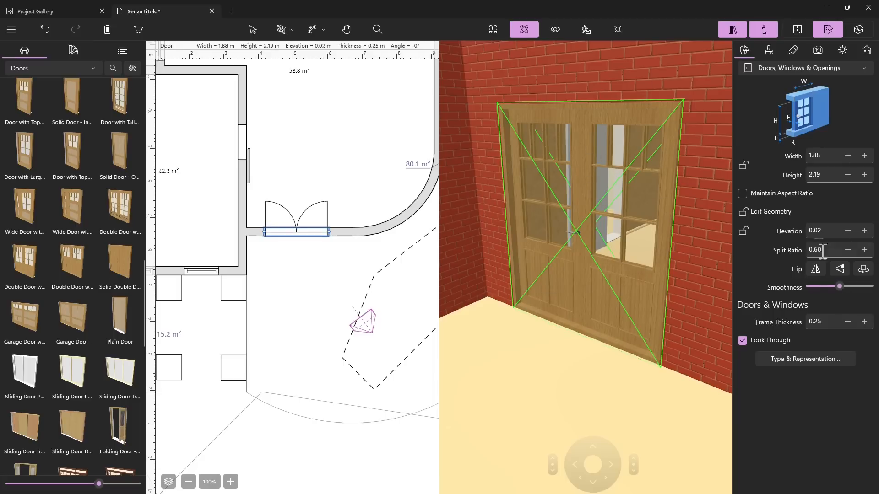
Step: Resize the double door to a height of 2.20 m and a width of 2.00 m
click(861, 177)
click(865, 156)
click(865, 156)
click(865, 156)
click(865, 156)
click(865, 156)
click(865, 156)
click(865, 156)
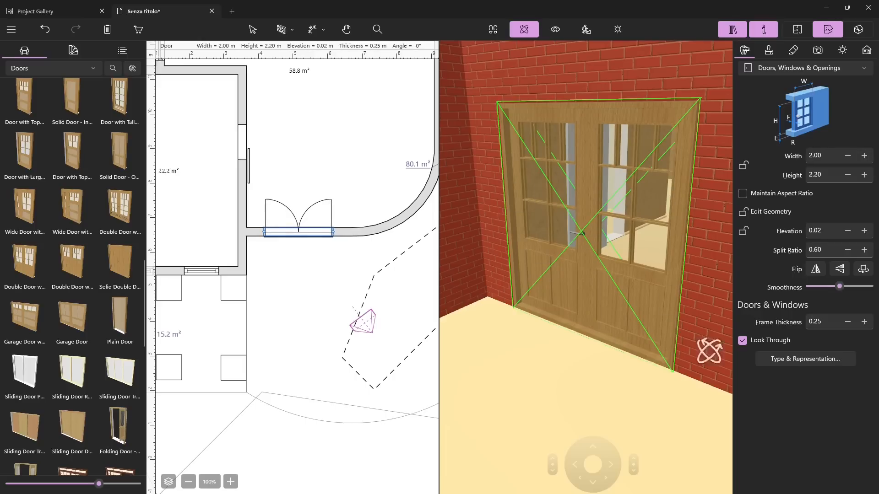
Step: Review the rest of the door library, including the sliding, elevator and Hobbit doors, and return to its beginning
scroll(255, 289, down, 5)
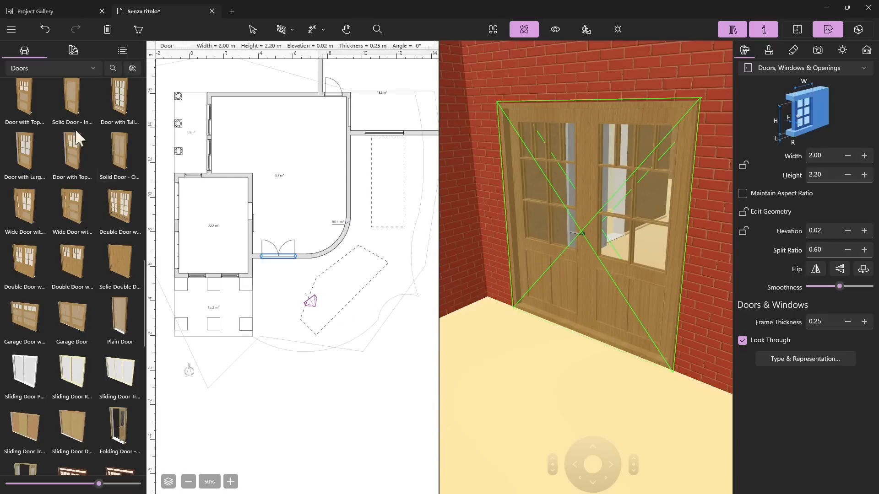
scroll(66, 165, down, 5)
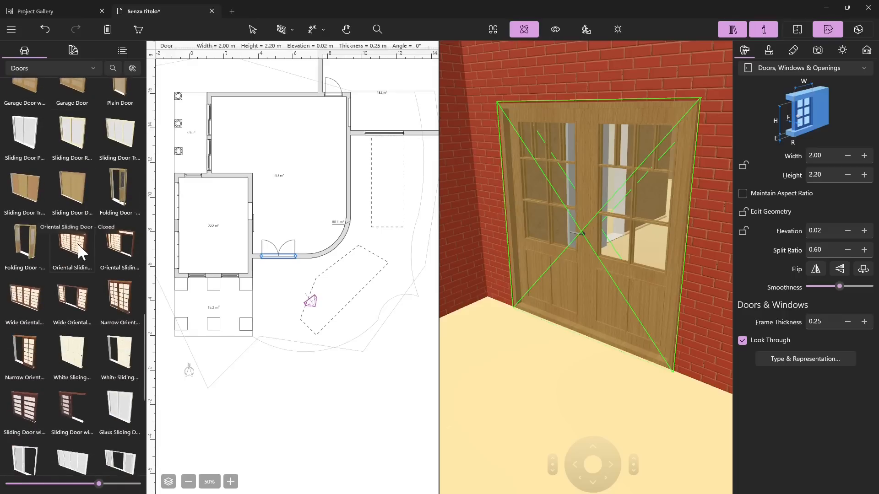
scroll(78, 246, down, 7)
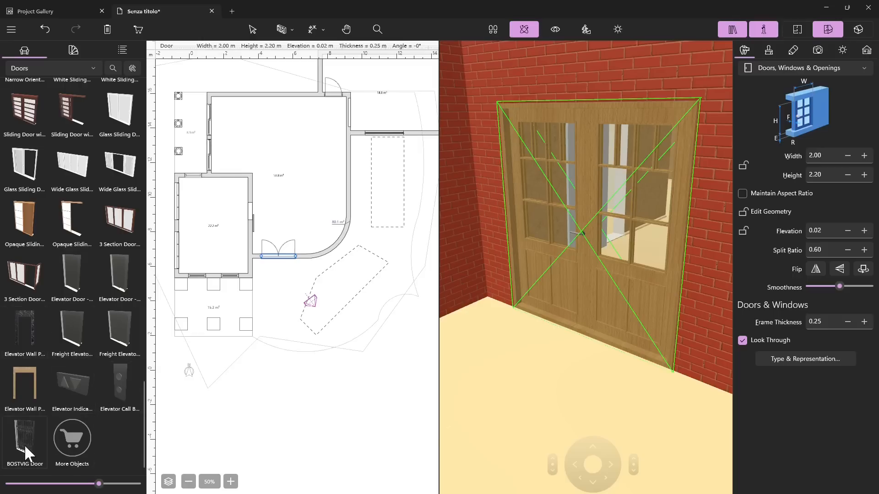
scroll(79, 326, up, 15)
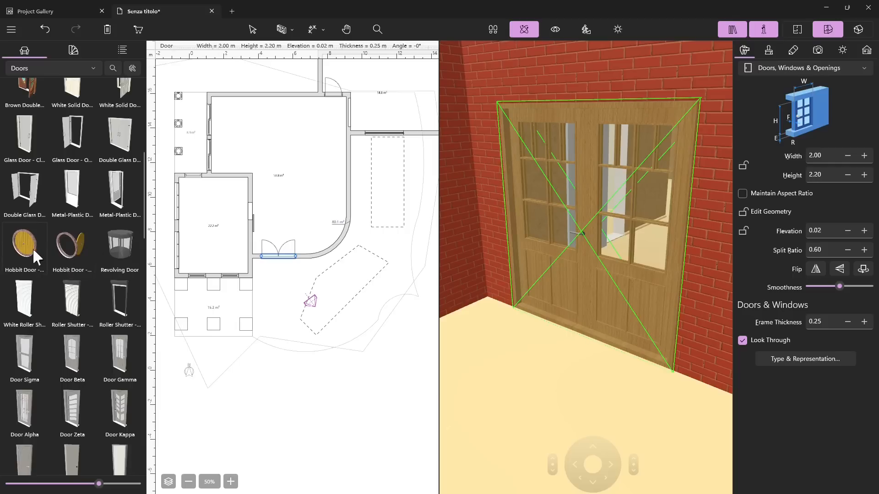
scroll(97, 258, up, 6)
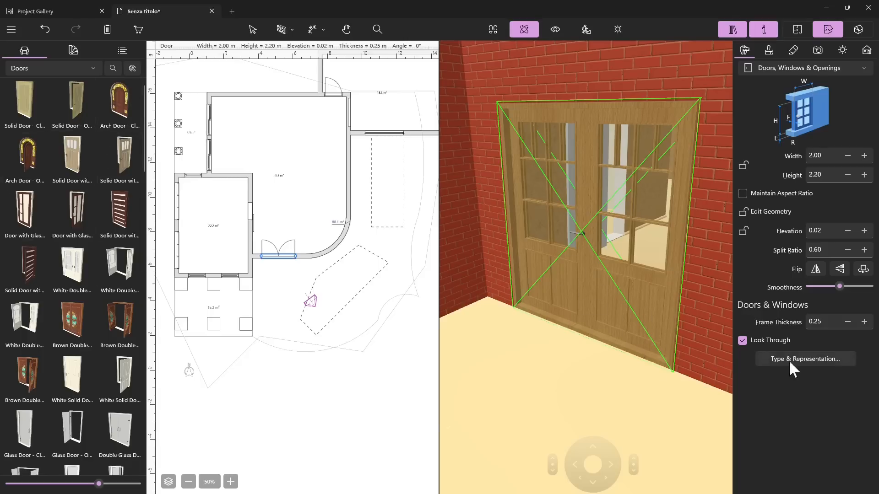
Step: Try lower levels of detail on the double door's 3D representation, restore full detail and make the level automatic
click(773, 360)
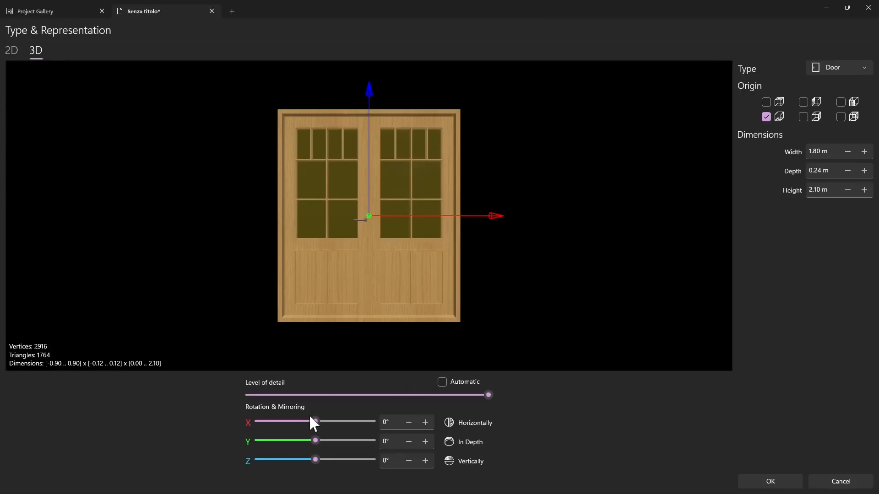
drag(488, 394, 407, 396)
drag(301, 395, 276, 395)
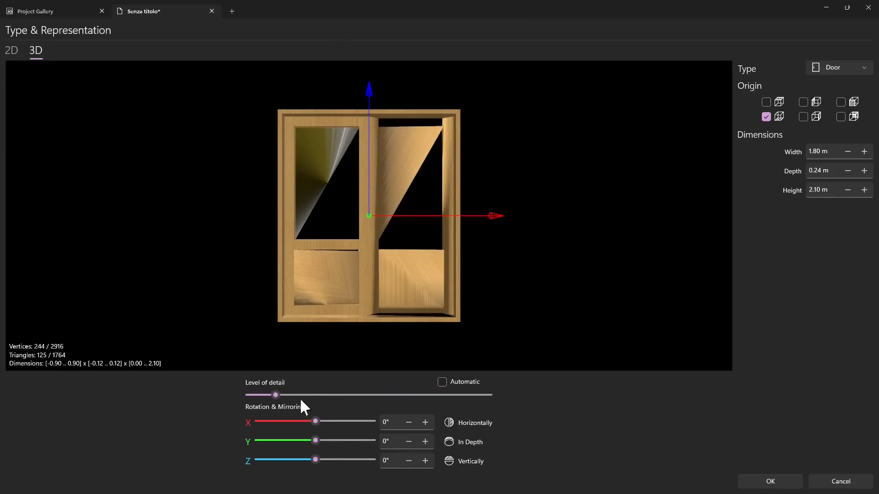
drag(275, 395, 302, 396)
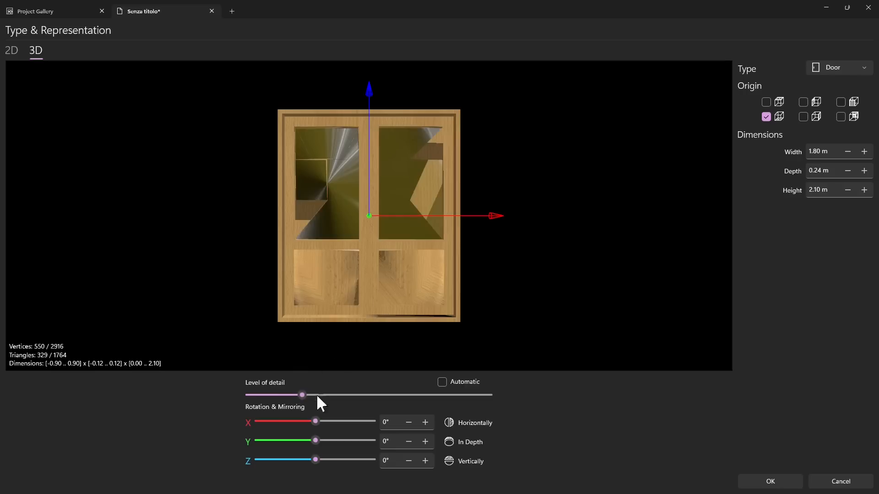
drag(306, 396, 380, 395)
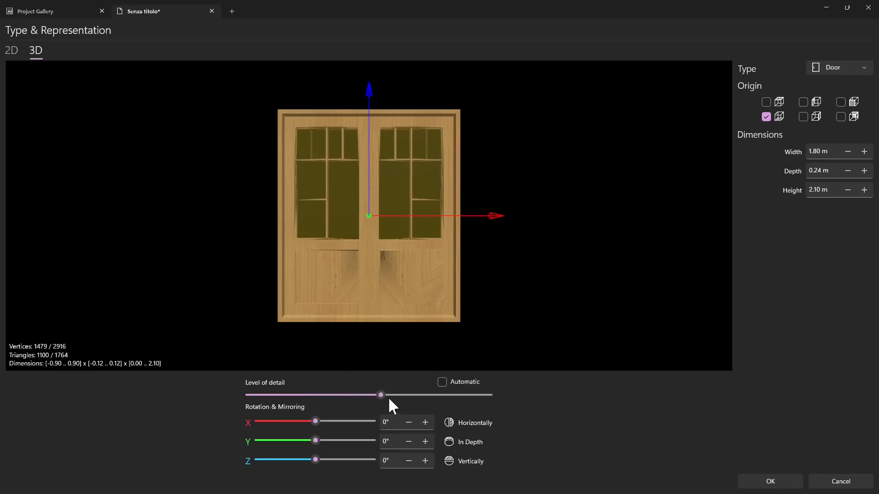
drag(381, 395, 494, 398)
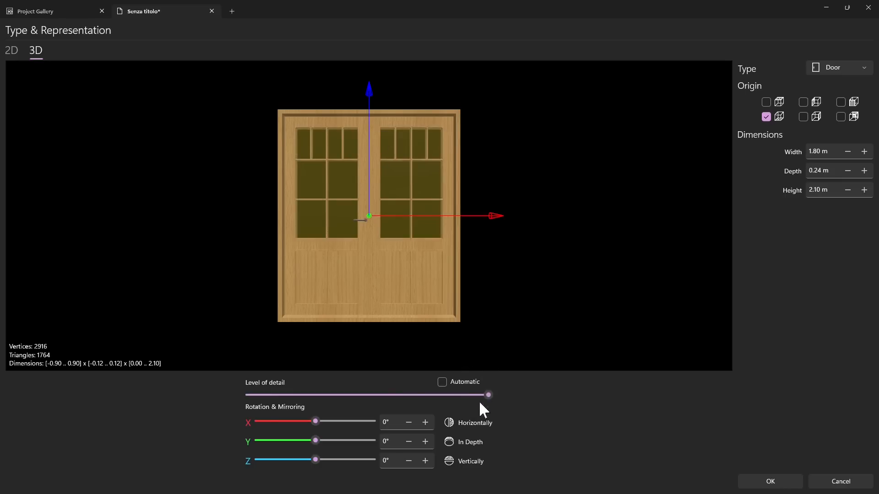
drag(368, 390, 509, 397)
click(441, 382)
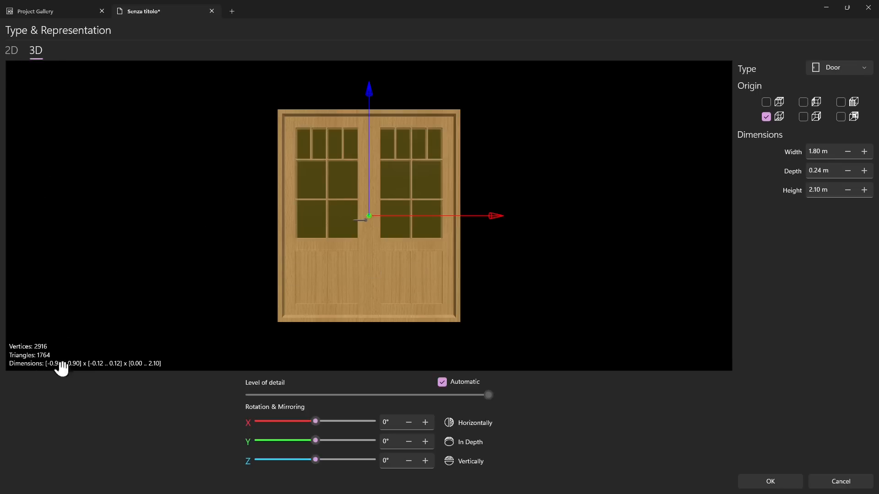
Step: Change the double door's 2D plan symbol to door_1, check the custom image option without choosing a file, and apply the representation
click(12, 53)
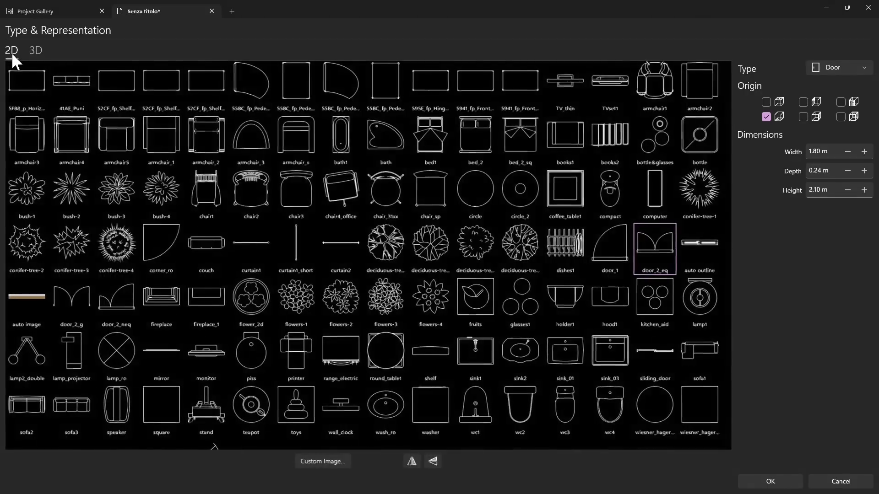
scroll(456, 178, down, 2)
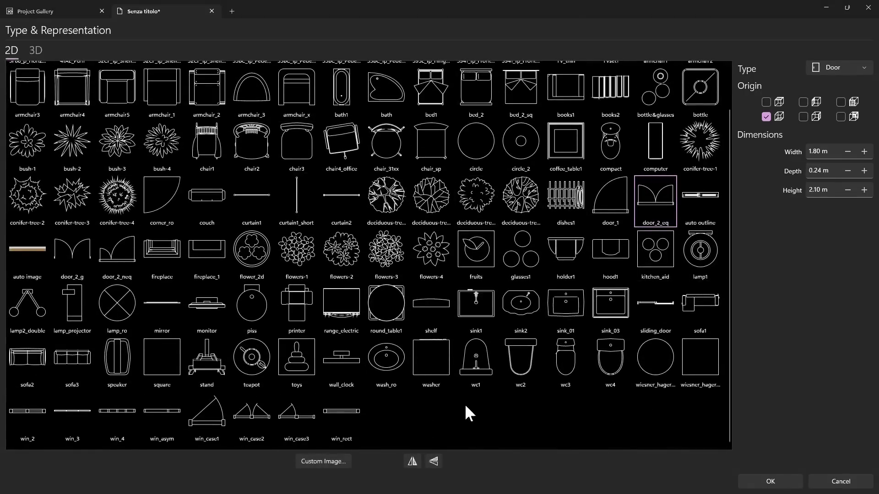
click(628, 209)
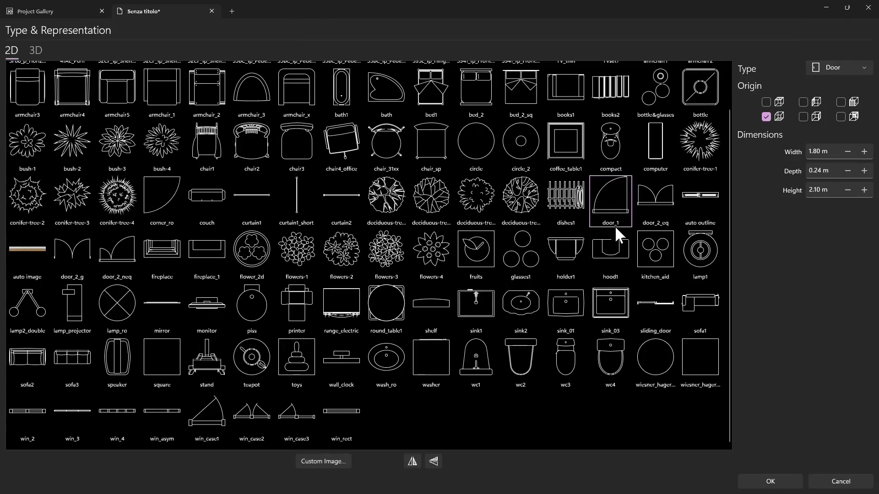
scroll(601, 278, up, 2)
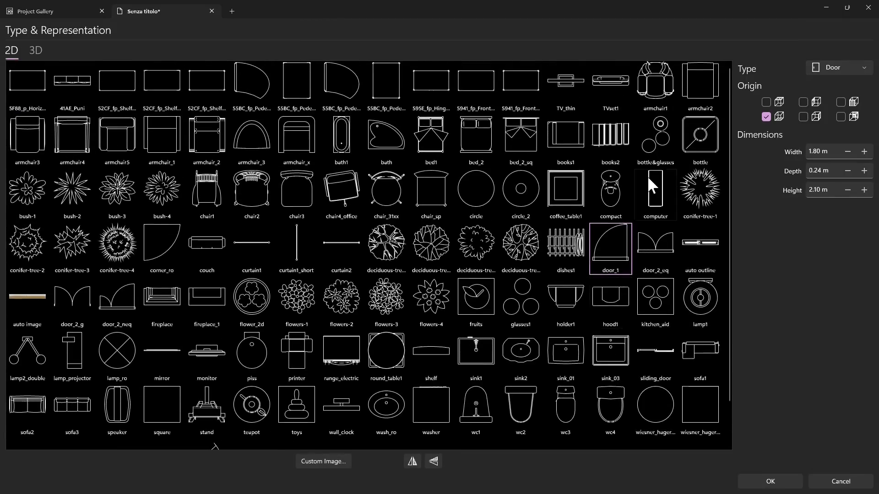
scroll(425, 330, down, 2)
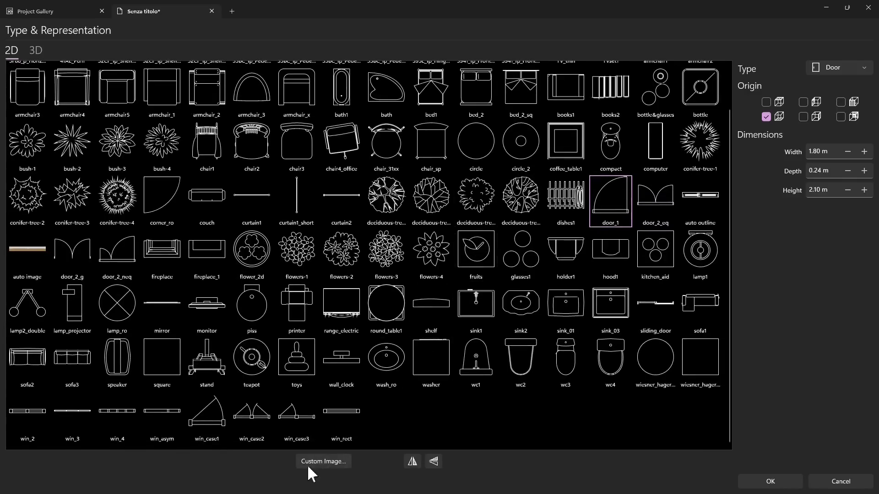
click(326, 463)
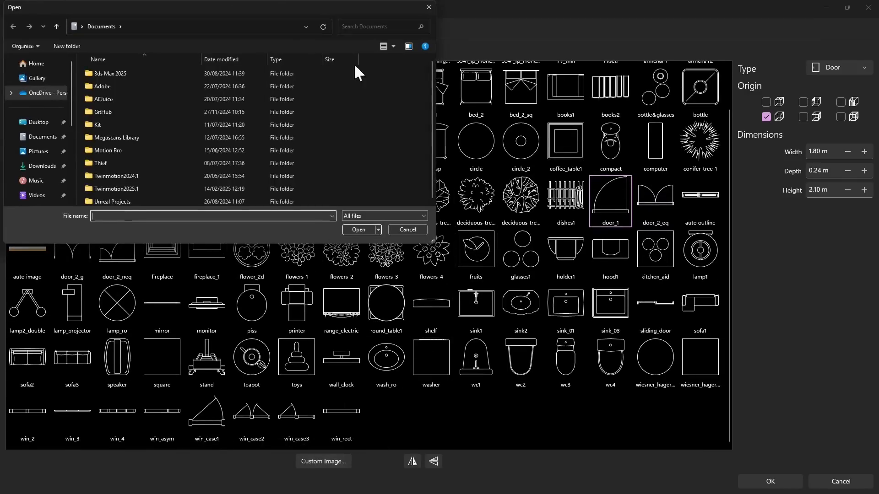
click(402, 231)
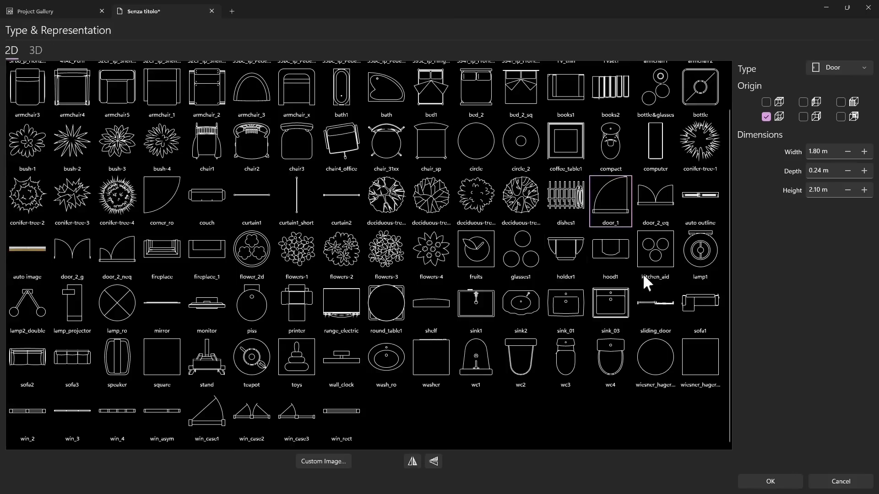
click(768, 483)
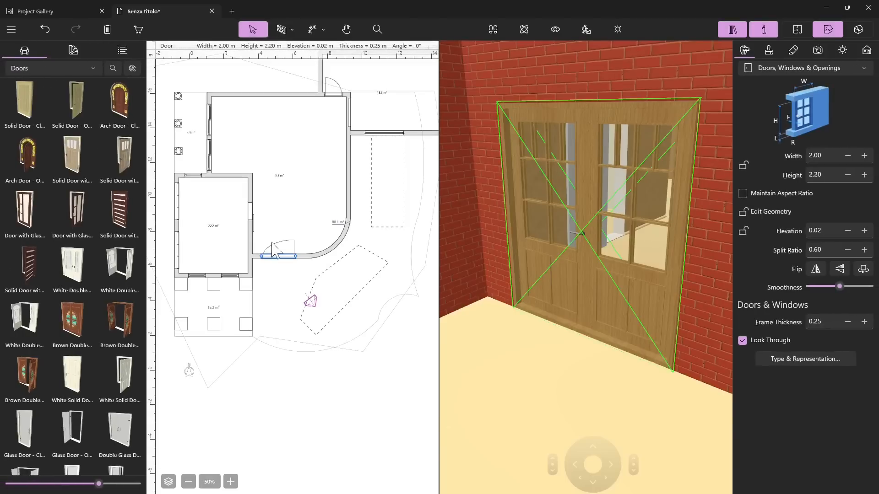
Step: Delete the double door from the entrance wall
click(281, 285)
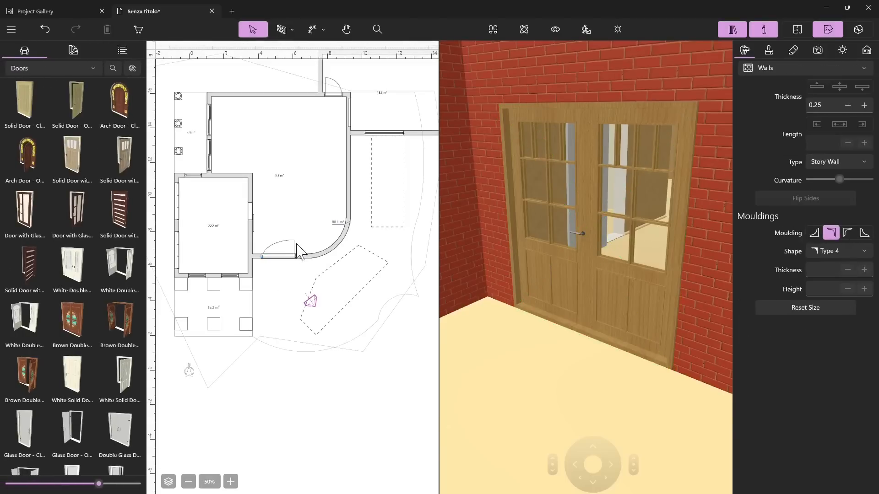
click(290, 255)
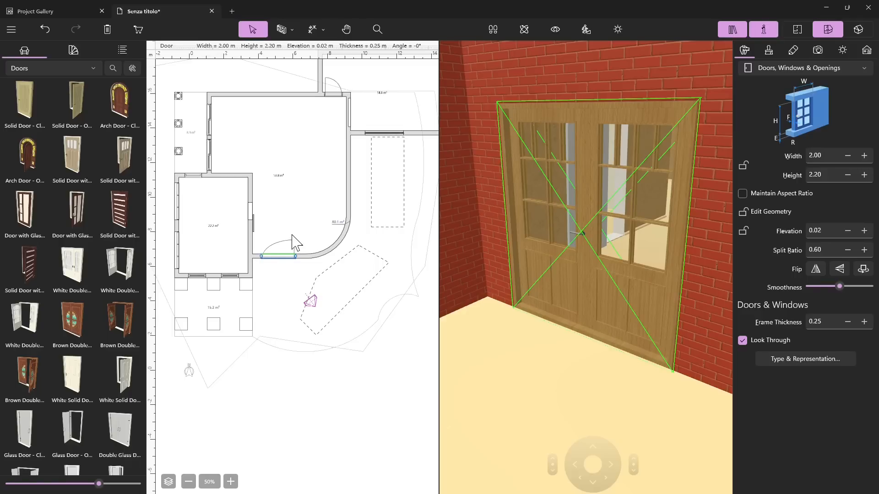
key(Delete)
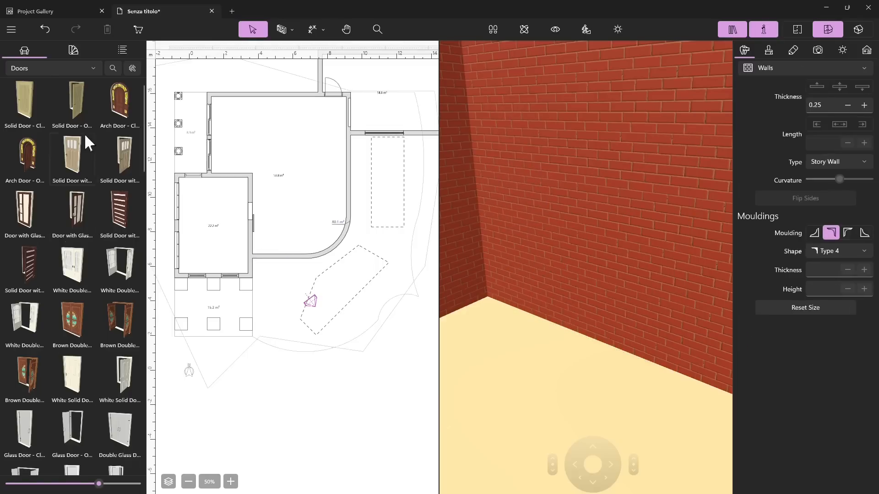
Step: Browse the door library and place the closed brown double door with oval stained glass in the entrance wall
scroll(86, 360, down, 12)
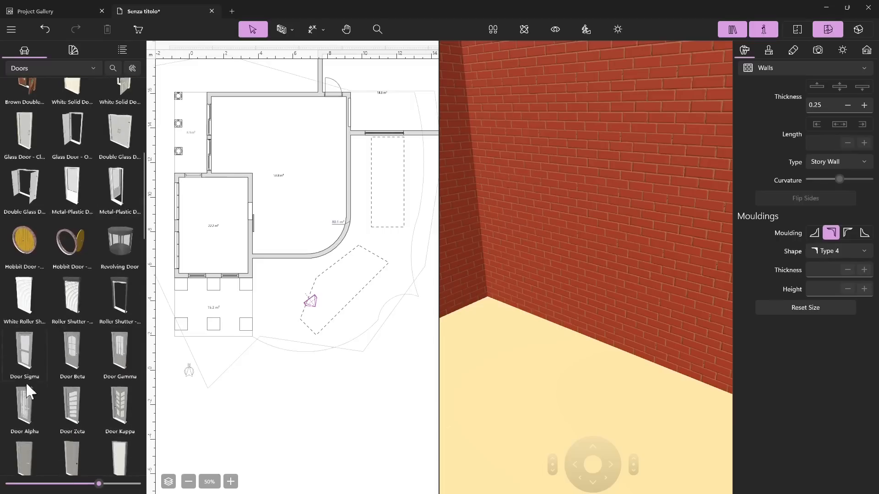
scroll(73, 372, down, 6)
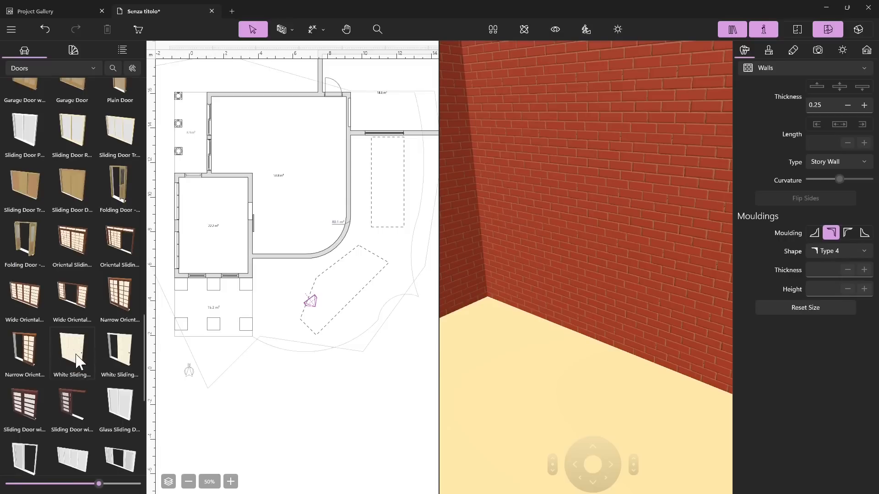
mouse_move(76, 370)
mouse_down()
mouse_move(298, 297)
mouse_move(274, 259)
mouse_move(284, 259)
mouse_move(87, 367)
mouse_up()
scroll(78, 421, up, 7)
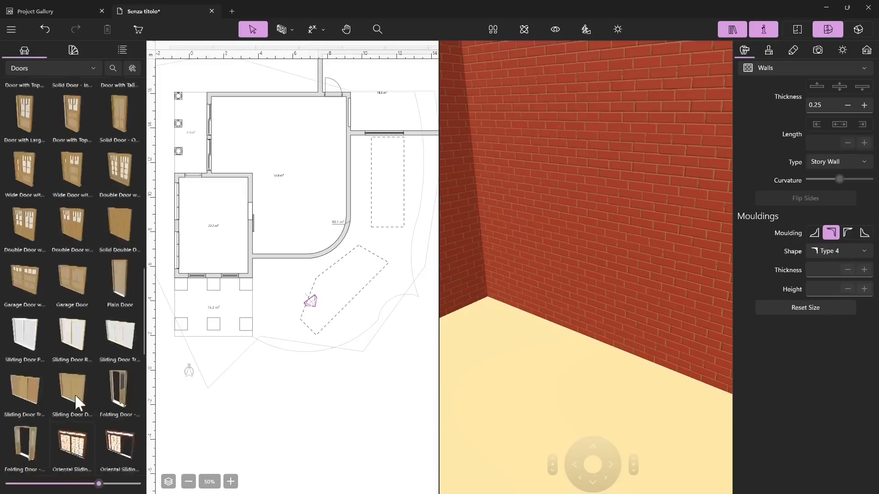
scroll(70, 379, up, 2)
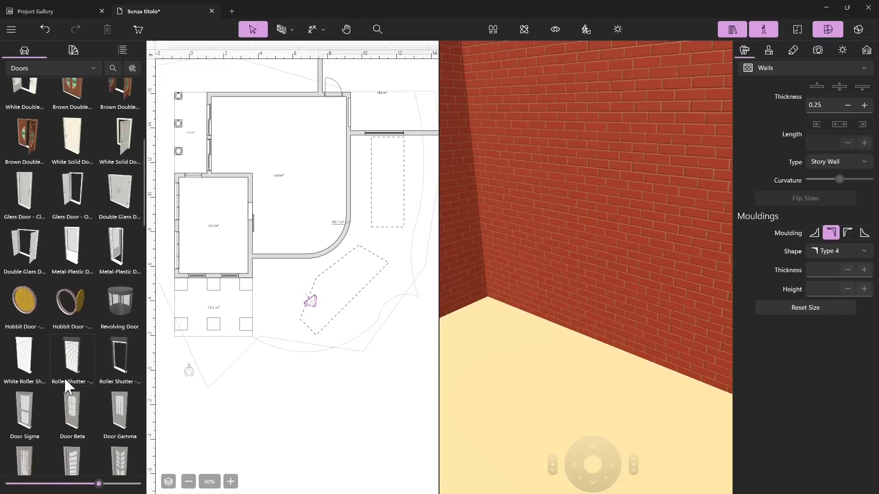
scroll(64, 378, up, 2)
scroll(73, 330, up, 3)
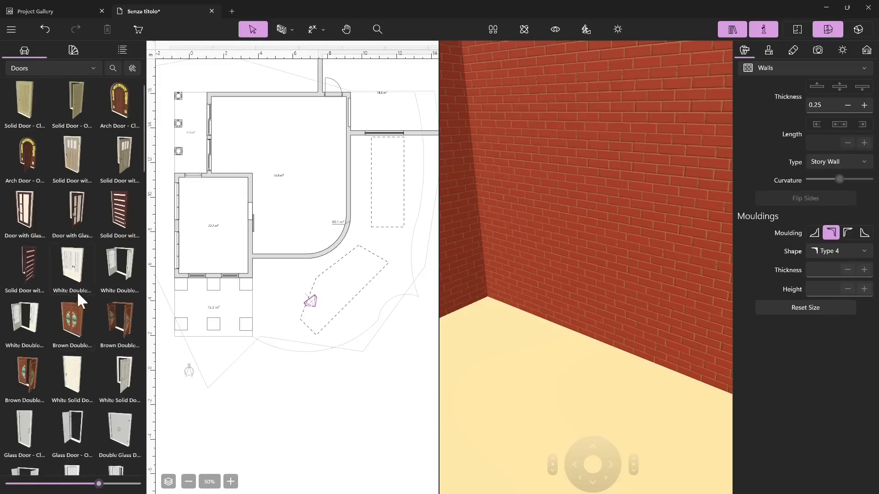
drag(86, 323, 278, 265)
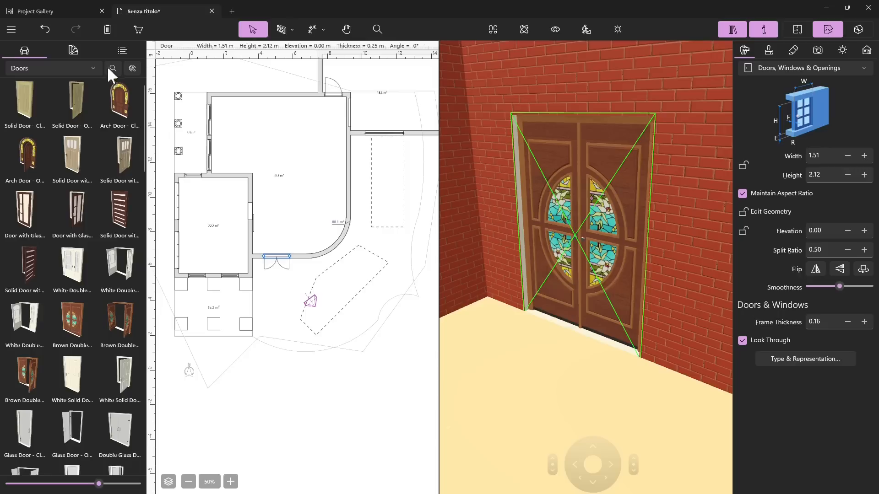
Step: Select the wide door in the garage's outer wall on the plan and show it in the 3D view
drag(42, 106, 63, 167)
scroll(339, 145, up, 4)
scroll(338, 167, down, 2)
scroll(218, 179, down, 1)
scroll(367, 166, up, 3)
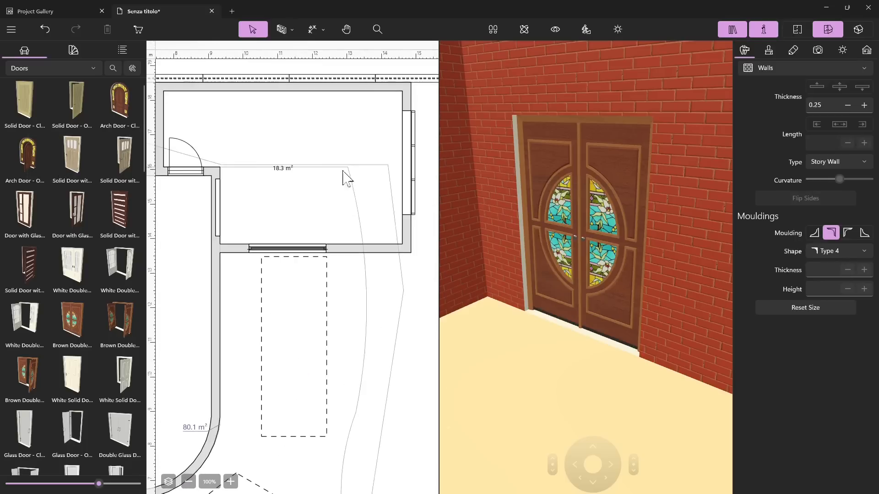
scroll(348, 179, down, 3)
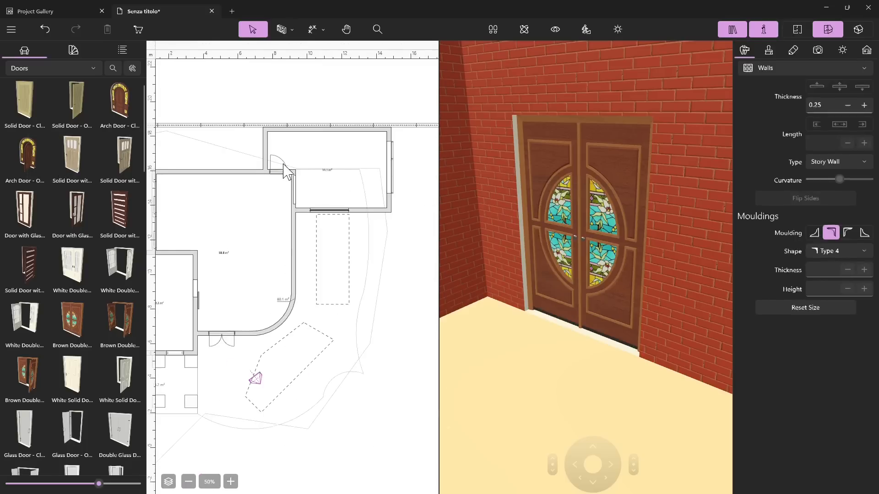
click(283, 169)
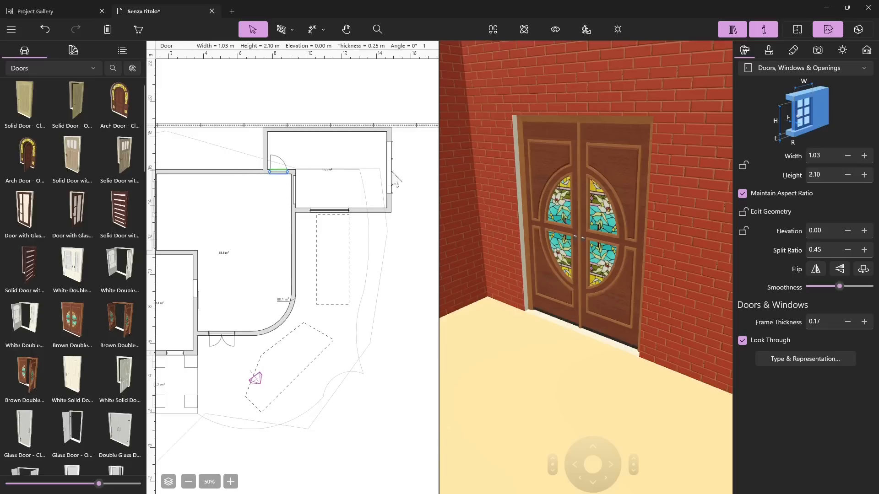
click(390, 172)
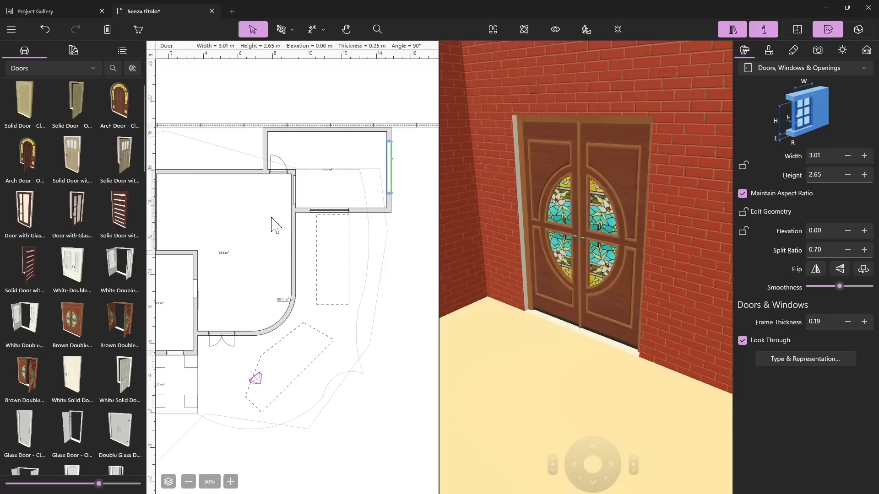
right_click(389, 172)
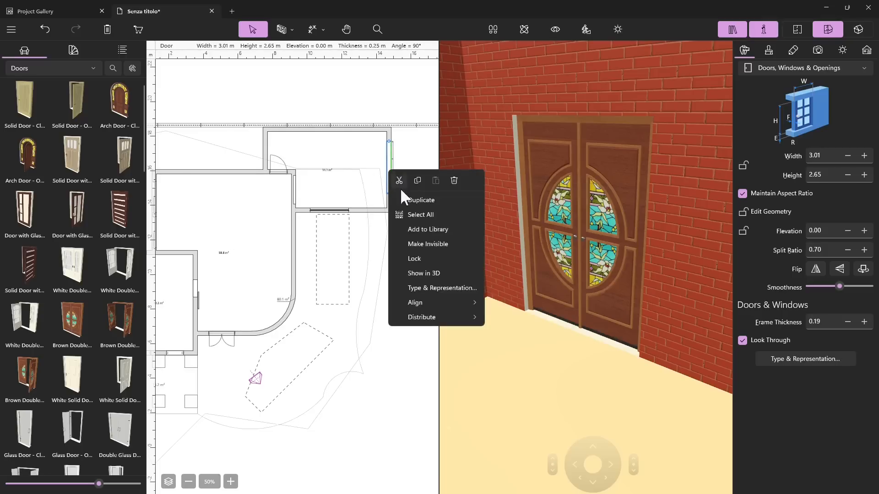
click(425, 269)
Step: Examine the garage opening and the metal gate from outside in the 3D view
scroll(504, 249, down, 5)
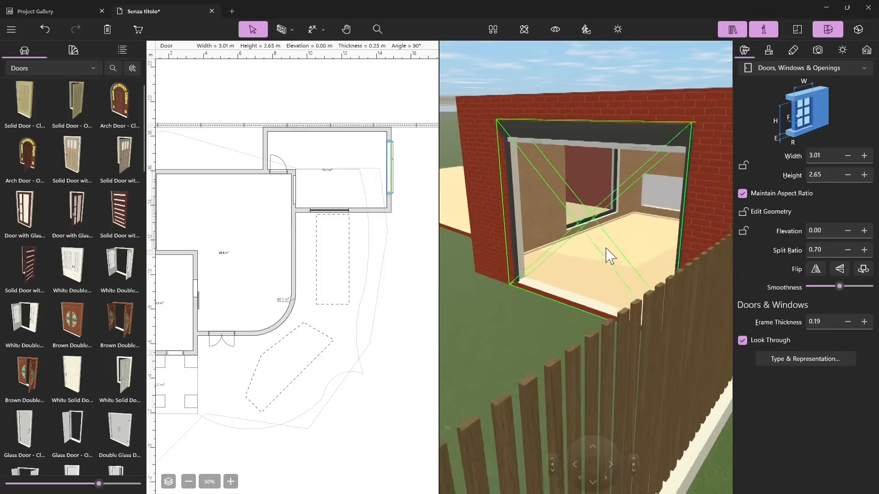
click(592, 267)
scroll(572, 273, down, 2)
drag(572, 274, 507, 290)
scroll(551, 304, down, 3)
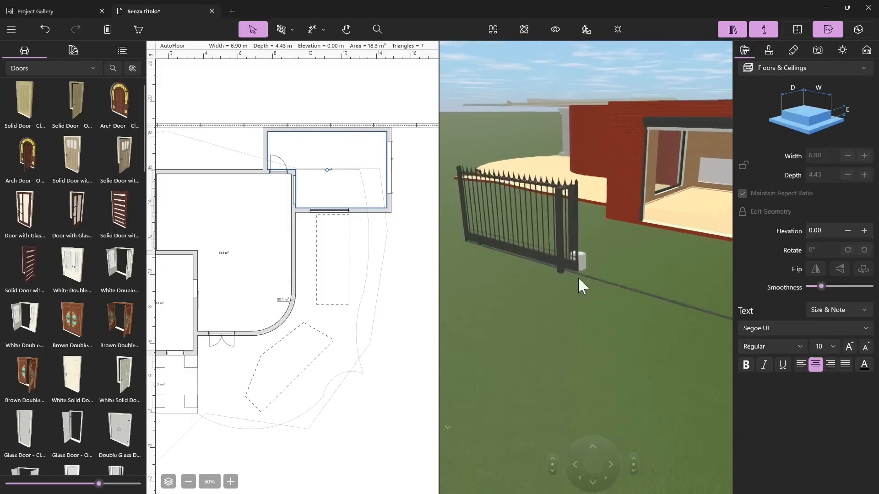
click(587, 276)
click(524, 29)
drag(604, 227, 443, 265)
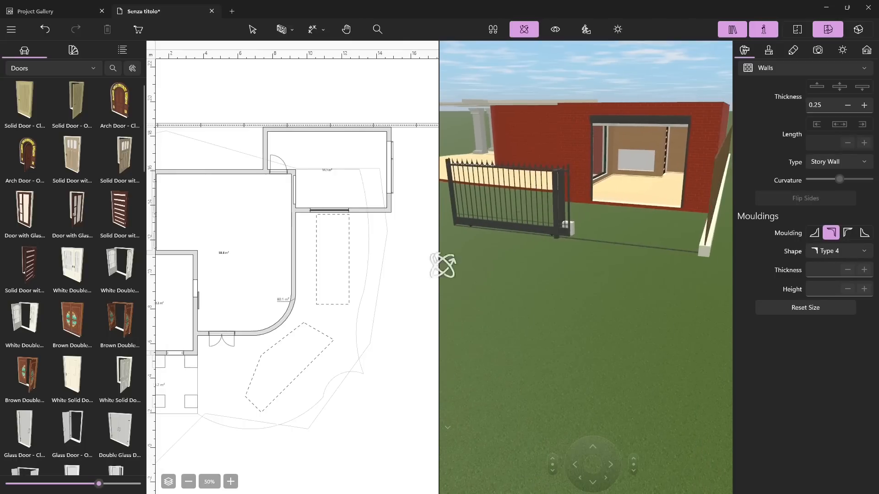
Step: Browse the Dormers category of the object library and switch to the Fence category
click(51, 68)
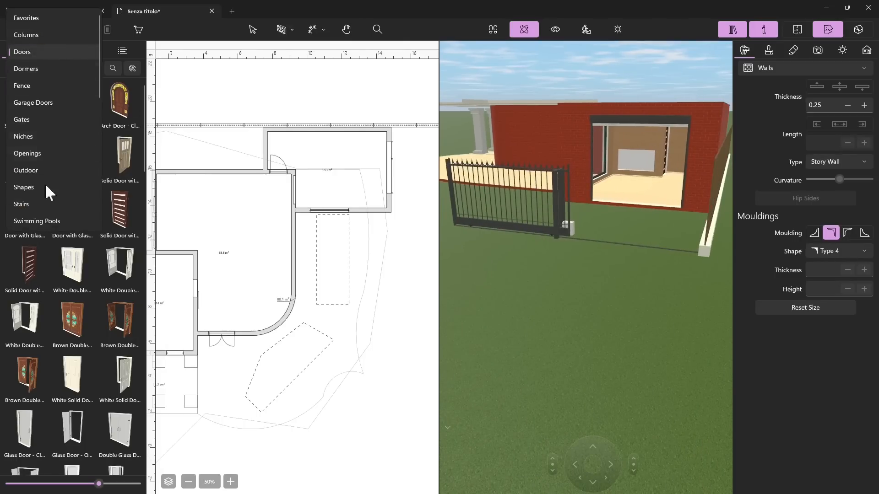
click(43, 67)
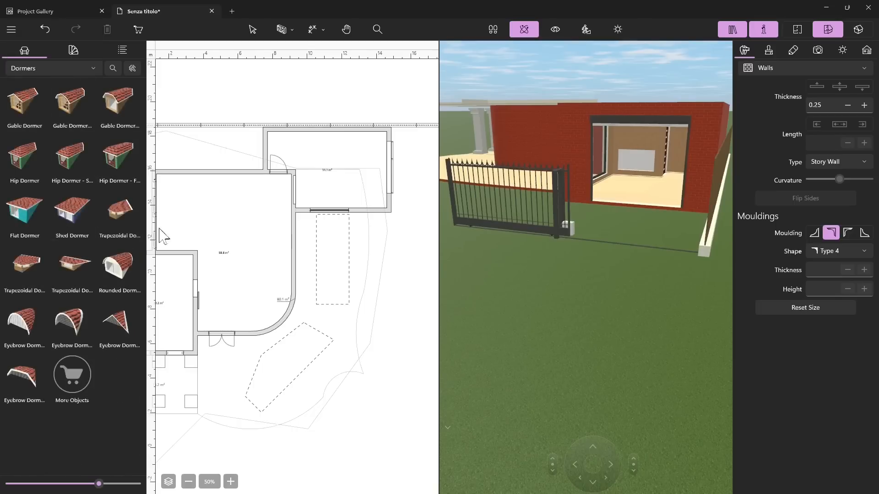
click(92, 68)
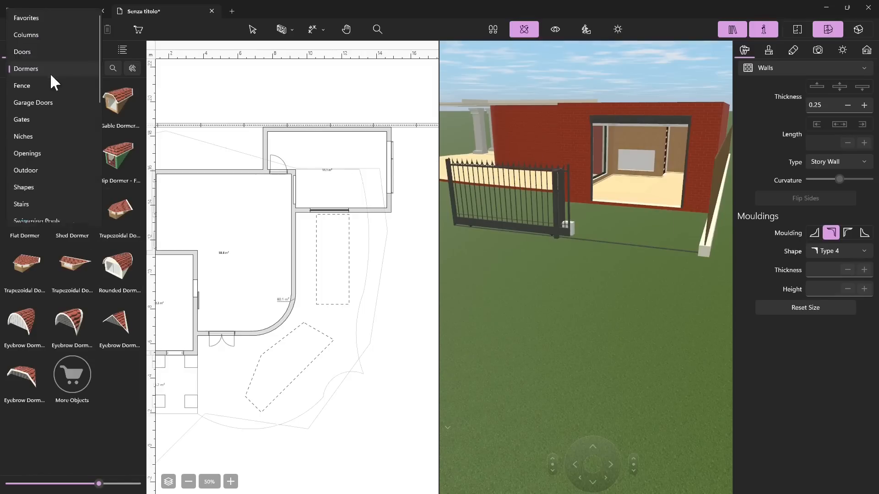
click(26, 86)
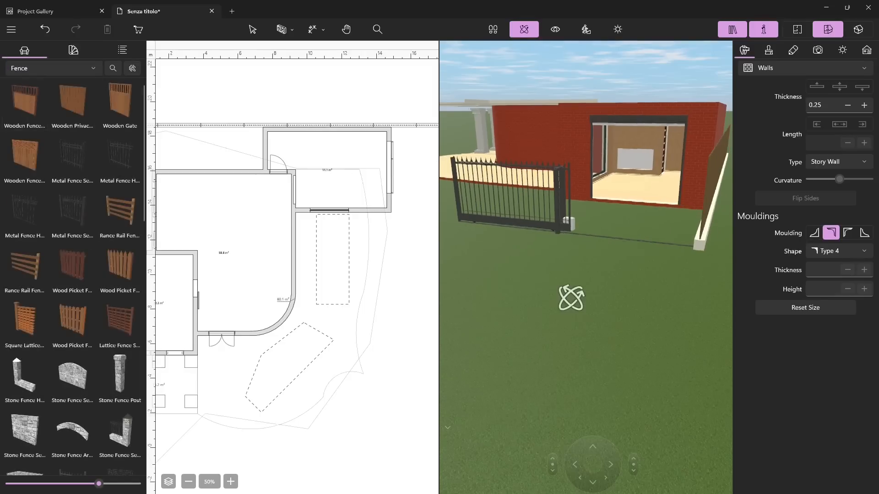
Step: Examine the existing fence and gate in the 3D view and browse the models in the Fence category
drag(603, 281, 622, 211)
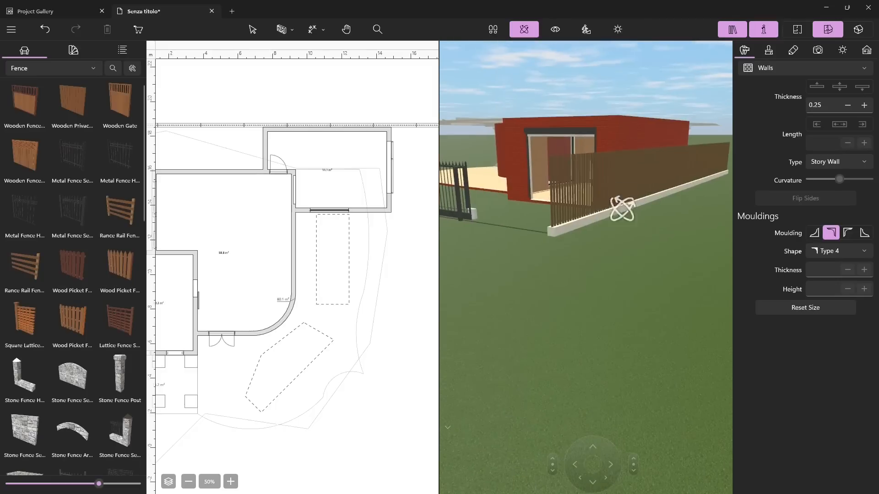
mouse_move(521, 216)
mouse_down()
mouse_move(591, 202)
mouse_move(569, 276)
mouse_move(611, 314)
mouse_move(566, 259)
mouse_move(541, 199)
mouse_move(507, 214)
mouse_up()
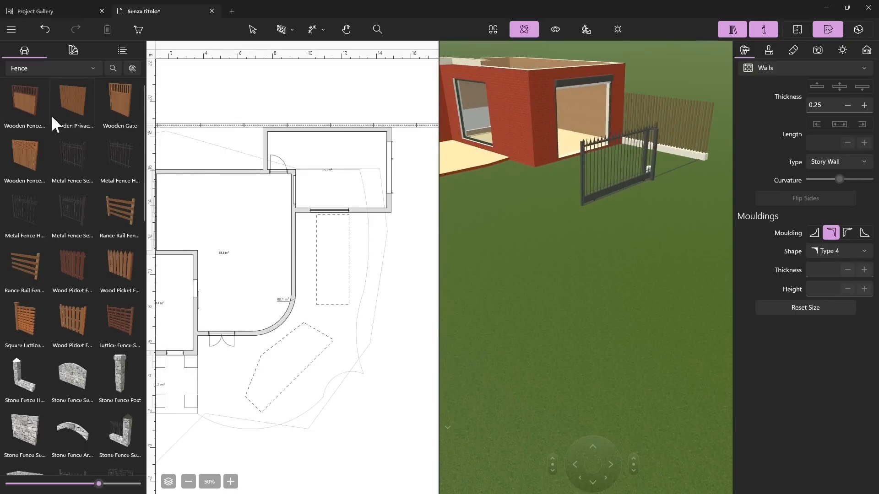
scroll(65, 206, down, 8)
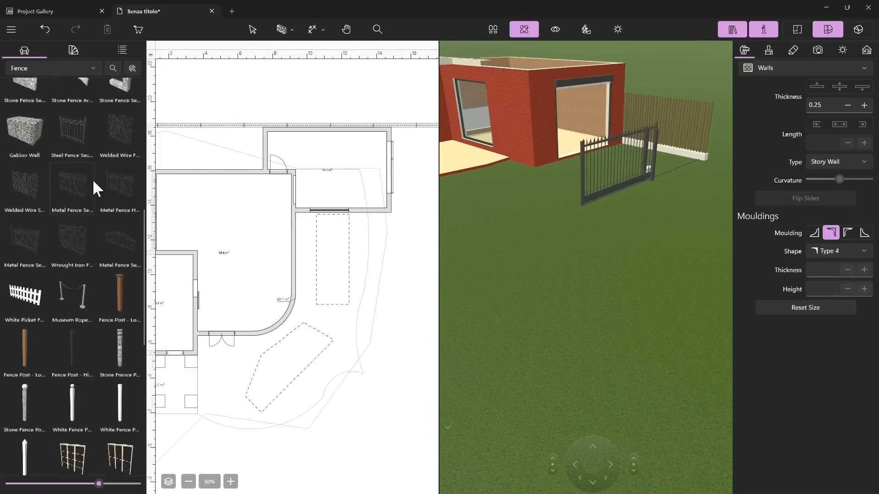
scroll(46, 224, down, 3)
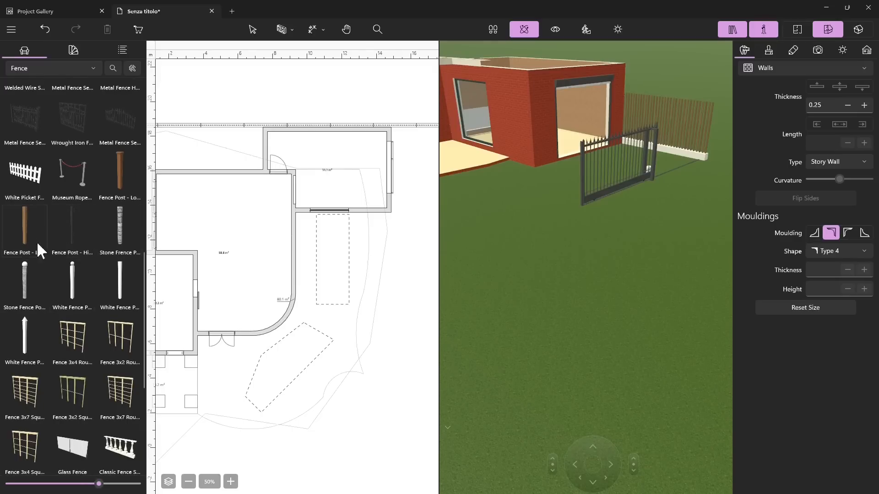
scroll(64, 273, down, 3)
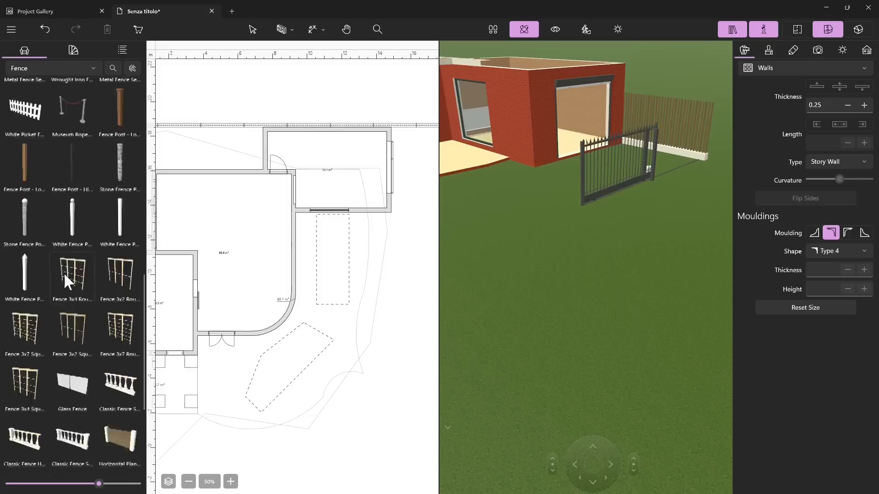
scroll(20, 299, up, 8)
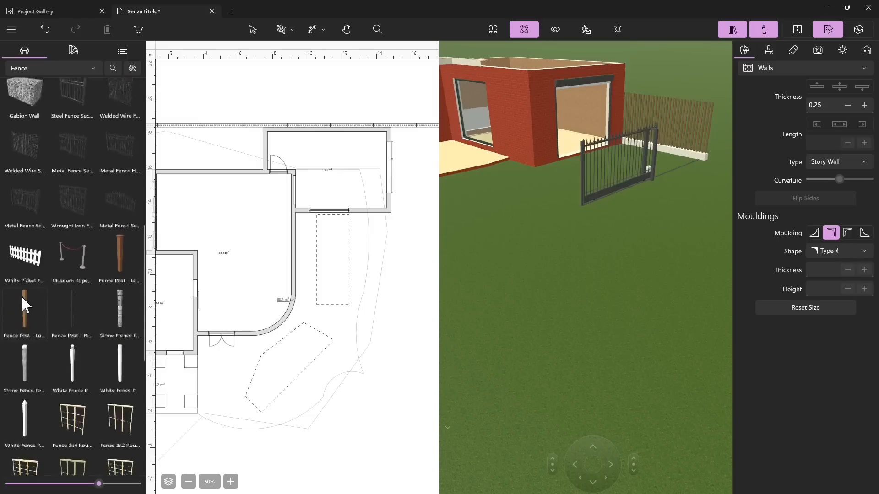
scroll(71, 179, up, 3)
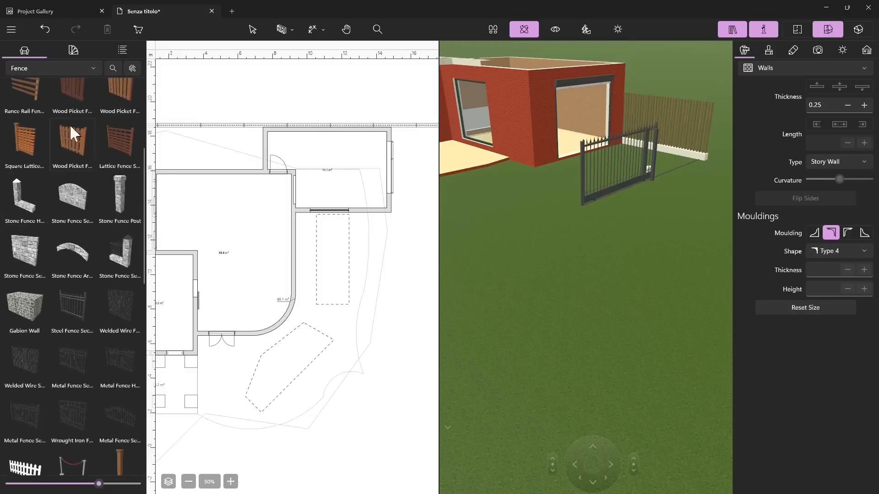
scroll(64, 156, up, 1)
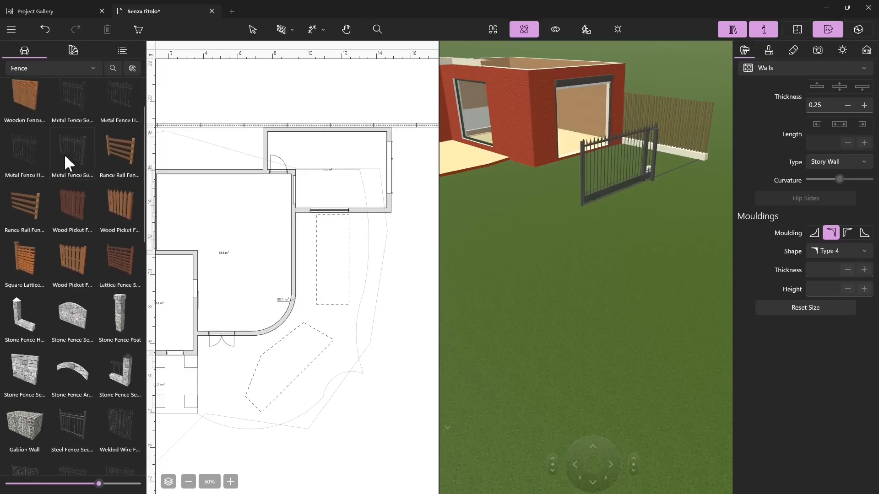
scroll(73, 152, up, 1)
scroll(72, 283, down, 12)
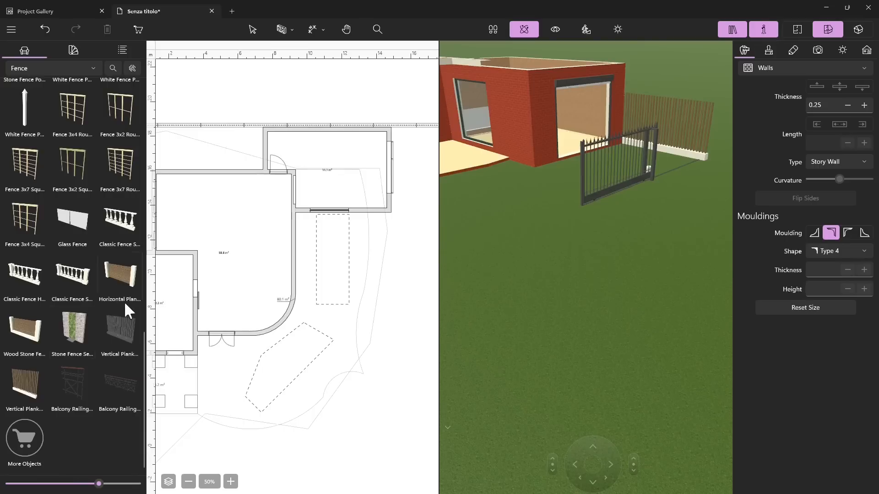
Step: Place a vertical plank fence panel from the library on the plan, just past the free end of the gate
drag(26, 395, 394, 239)
scroll(293, 244, down, 1)
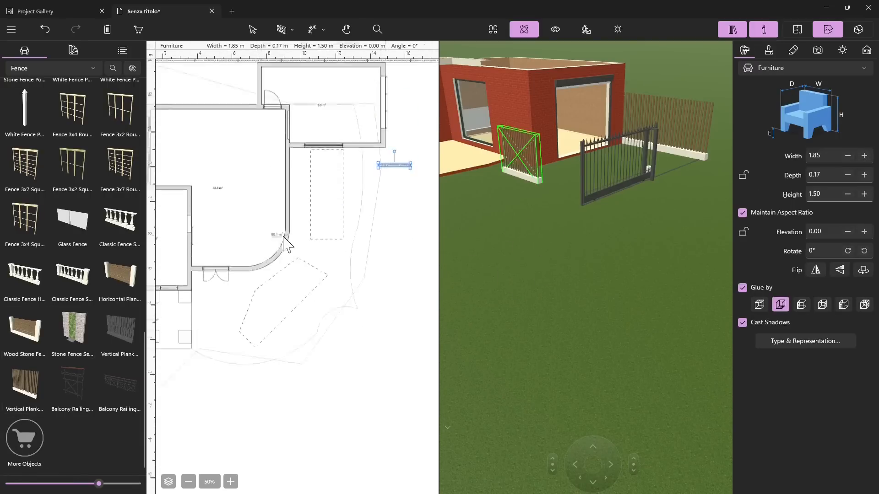
ctrl+scroll(239, 248, down, 3)
ctrl+scroll(258, 231, down, 3)
ctrl+scroll(334, 239, up, 5)
ctrl+scroll(339, 247, up, 1)
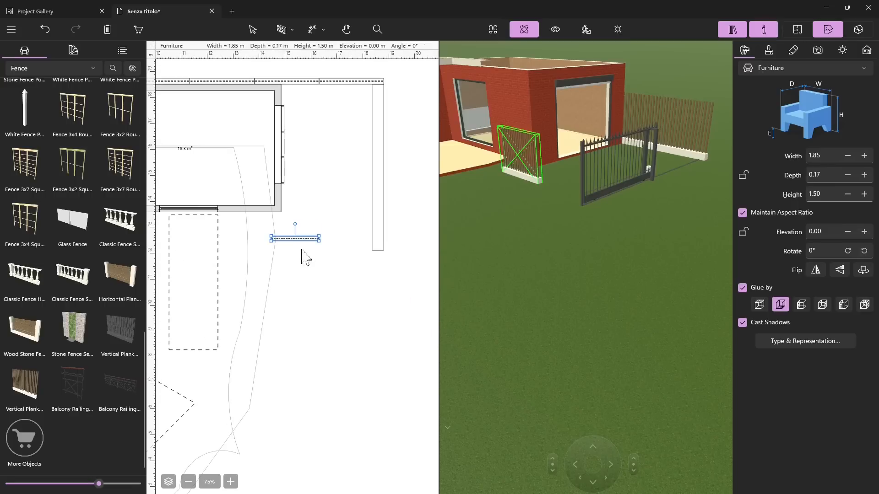
drag(306, 239, 370, 274)
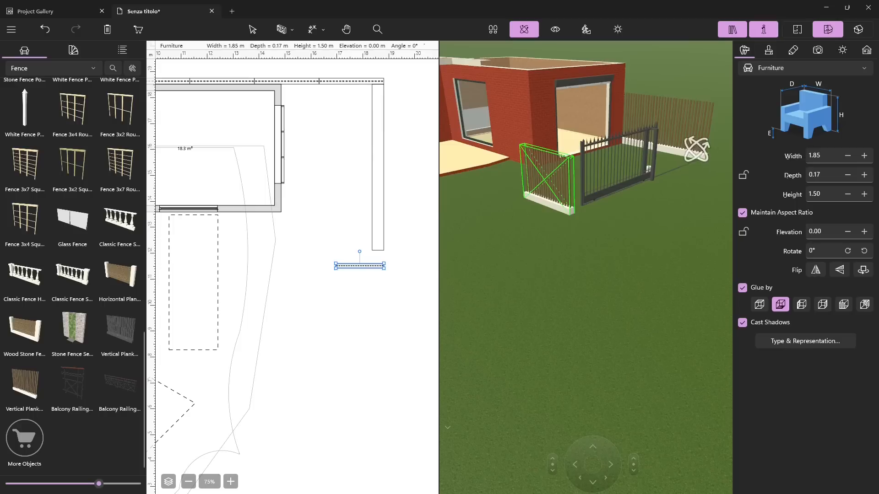
Step: Enlarge the new fence panel proportionally to 2.60 m wide, 0.24 m deep and 2.11 m high
click(864, 156)
click(864, 156)
click(864, 156)
click(864, 156)
click(864, 175)
click(864, 175)
click(864, 175)
click(864, 175)
click(864, 175)
click(864, 175)
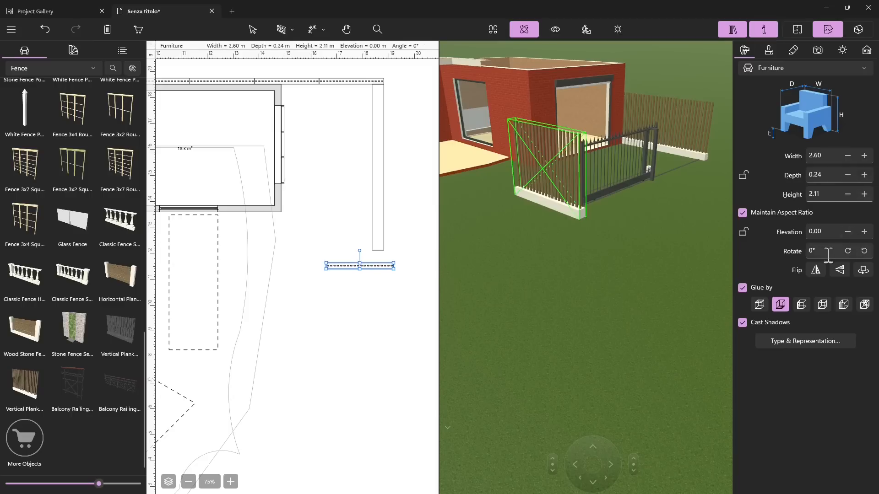
Step: Rotate the new fence panel to 90° and delete it
click(850, 251)
click(849, 252)
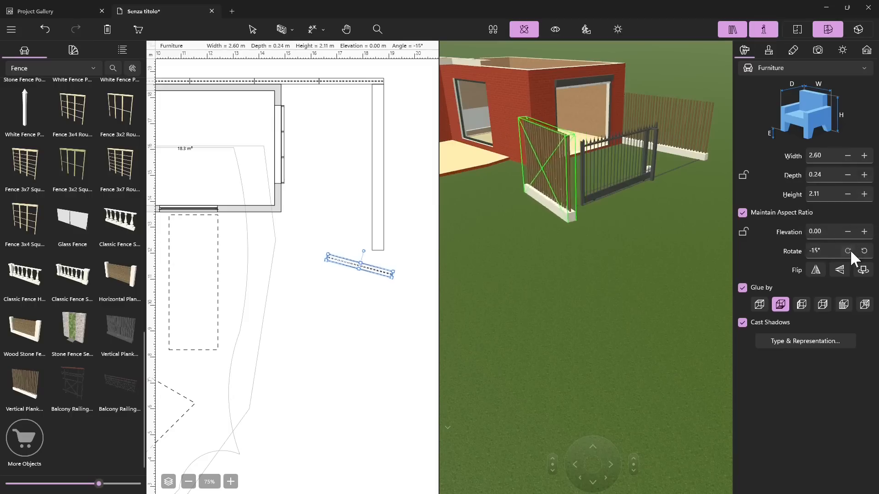
click(809, 252)
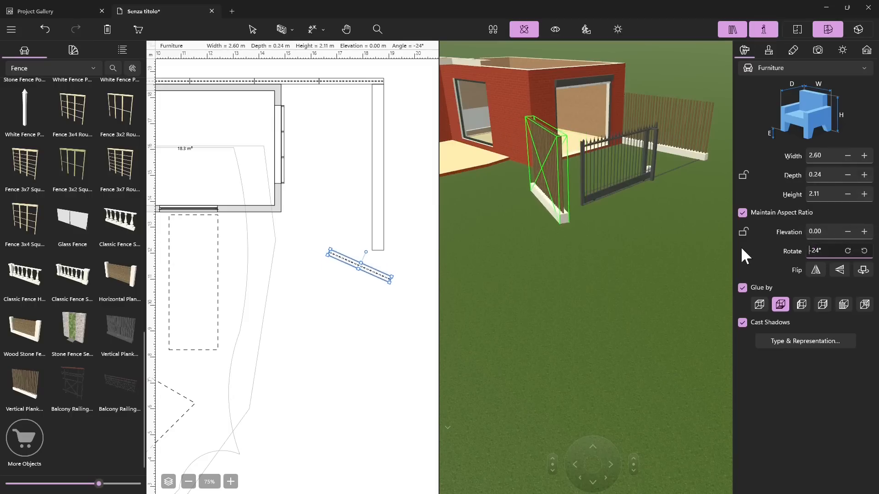
drag(827, 251, 781, 250)
text(90)
key(Return)
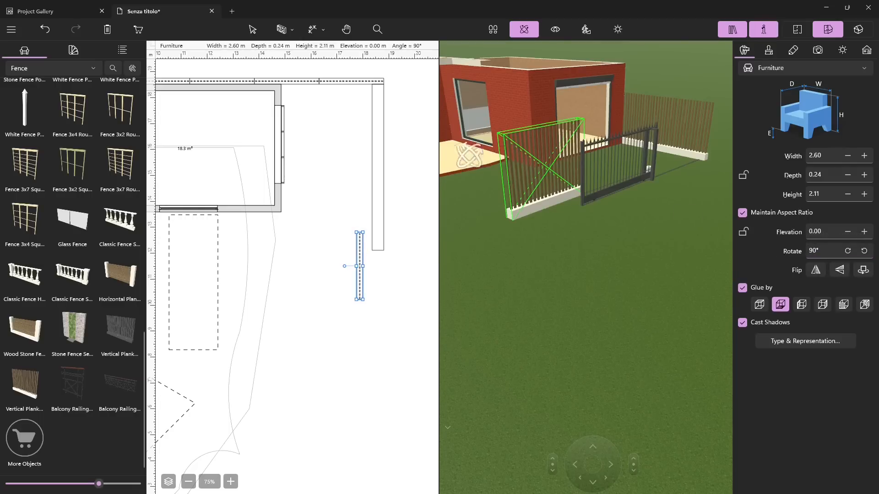
click(252, 30)
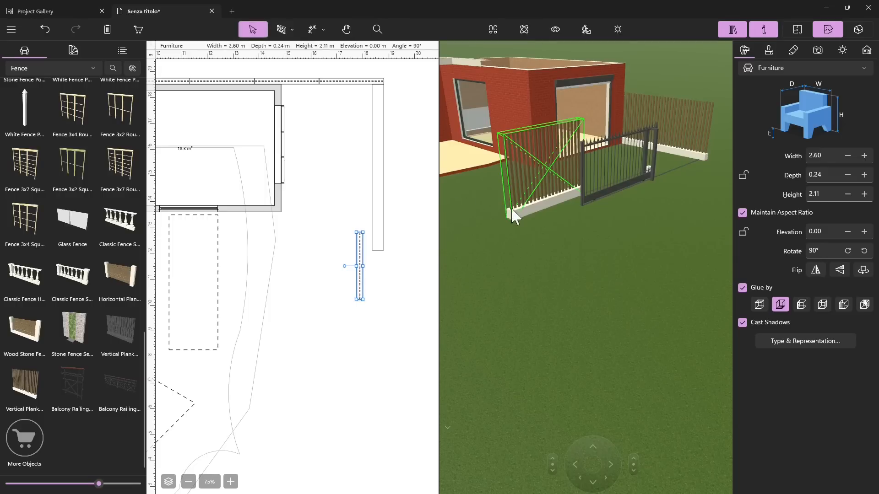
key(Delete)
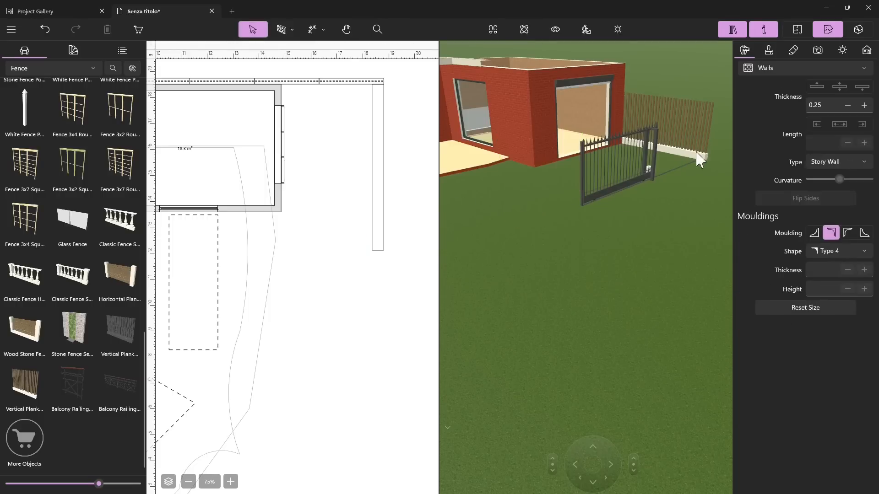
Step: Copy an existing boundary fence panel and place the copy, rotated to 90°, flush against the free end of the gate
click(686, 141)
key(ctrl+v)
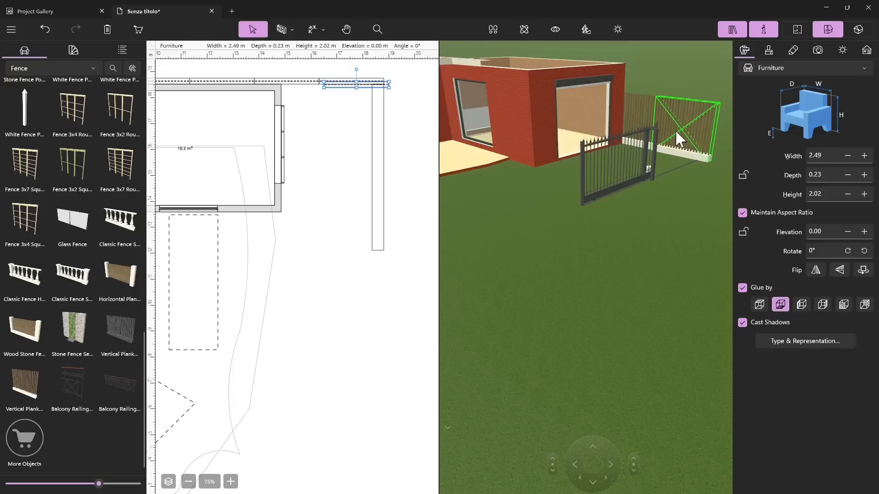
drag(359, 84, 382, 273)
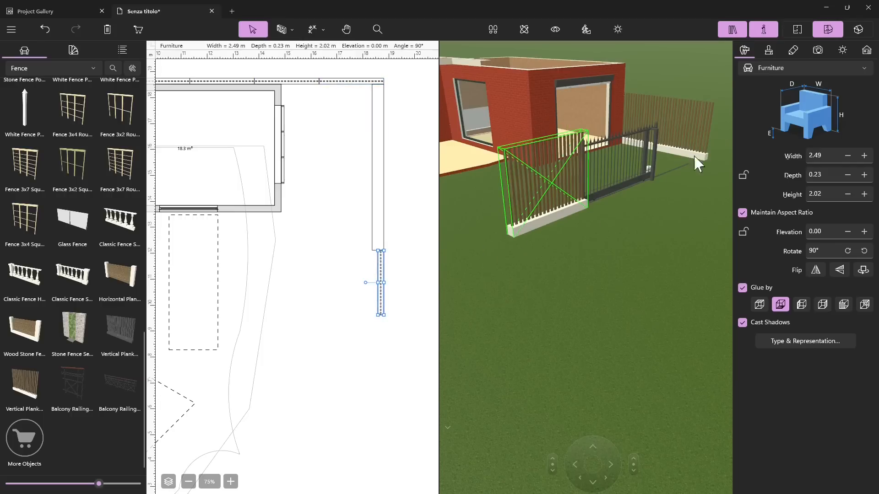
scroll(613, 215, down, 3)
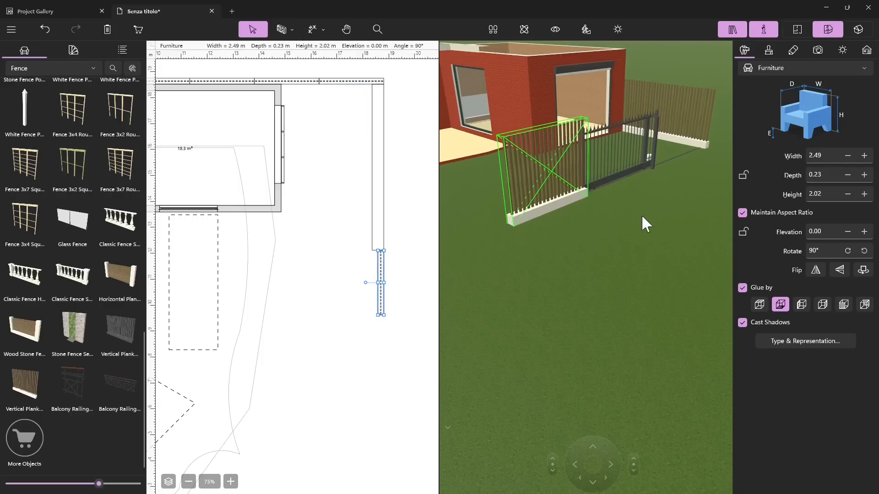
scroll(643, 215, up, 1)
click(660, 248)
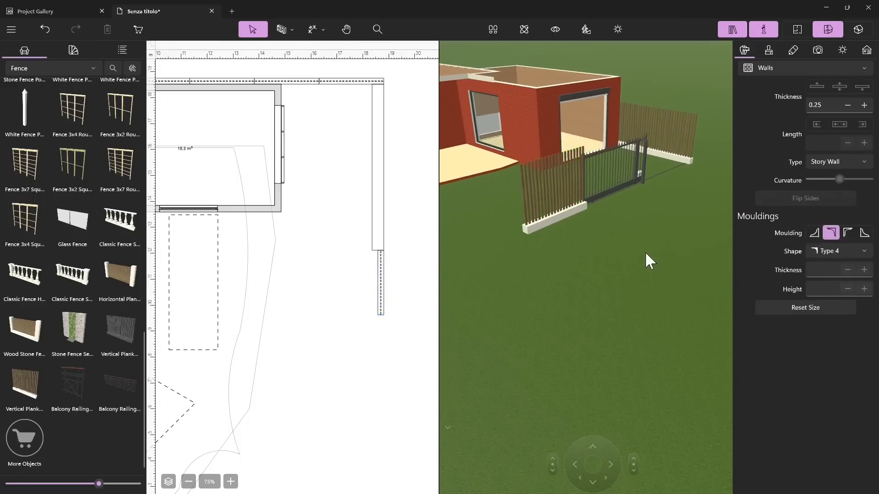
Step: Duplicate the 90° fence panel and place the copy end to end with it, continuing the fence line away from the gate
click(566, 214)
scroll(397, 238, down, 3)
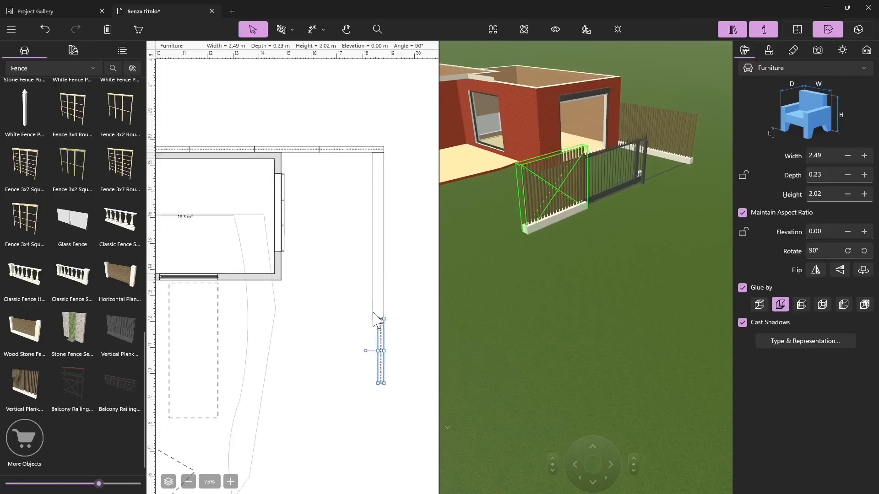
ctrl+scroll(401, 245, up, 2)
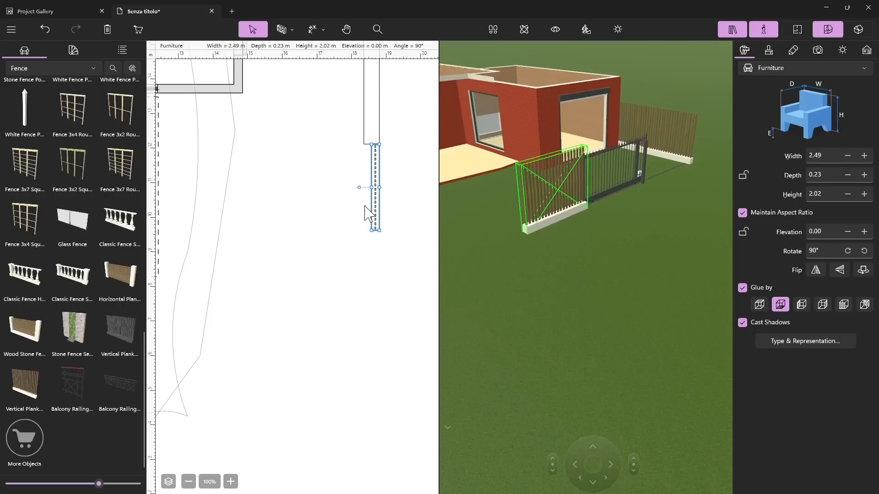
drag(367, 198, 369, 272)
Step: Select both 90° fence panels and place a copy of the pair directly after them along the boundary
click(378, 184)
shift+click(378, 242)
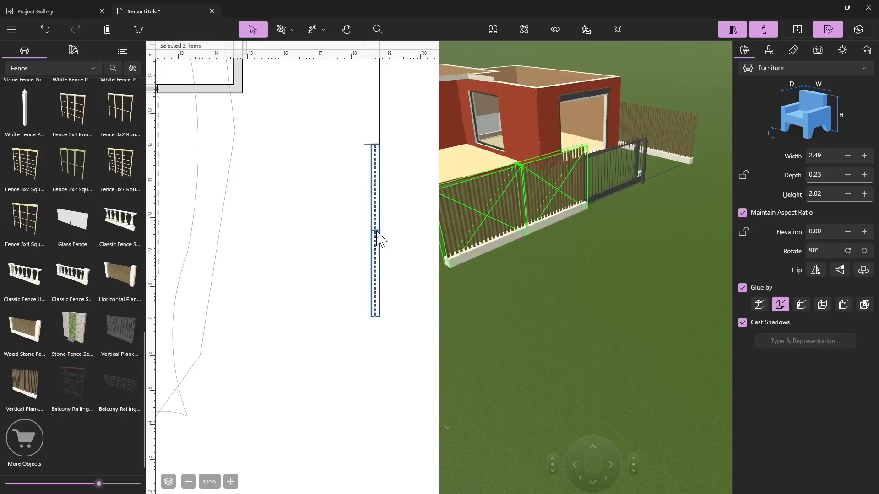
drag(379, 184, 369, 343)
scroll(369, 343, down, 3)
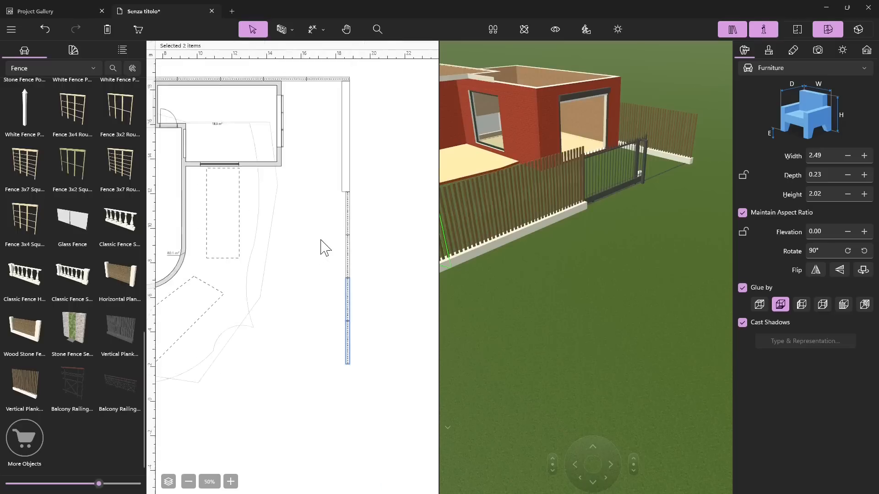
Step: Select the four aligned fence panels, place a copy of the group at their end, and check the joint up close
scroll(333, 251, up, 1)
drag(343, 221, 328, 359)
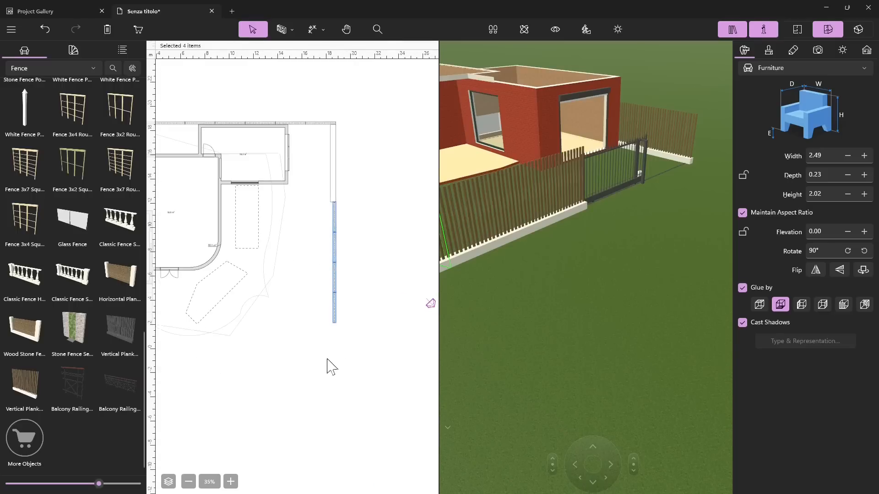
drag(348, 219, 336, 381)
scroll(332, 376, up, 4)
scroll(352, 194, up, 5)
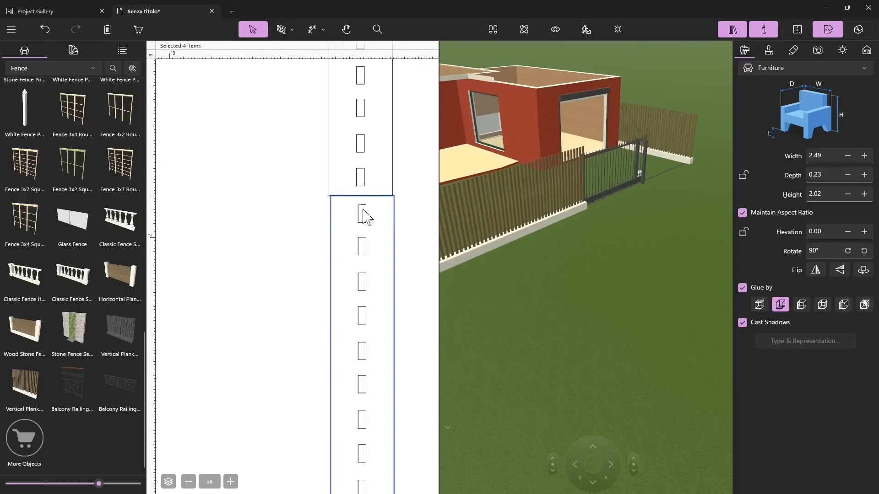
scroll(351, 308, down, 9)
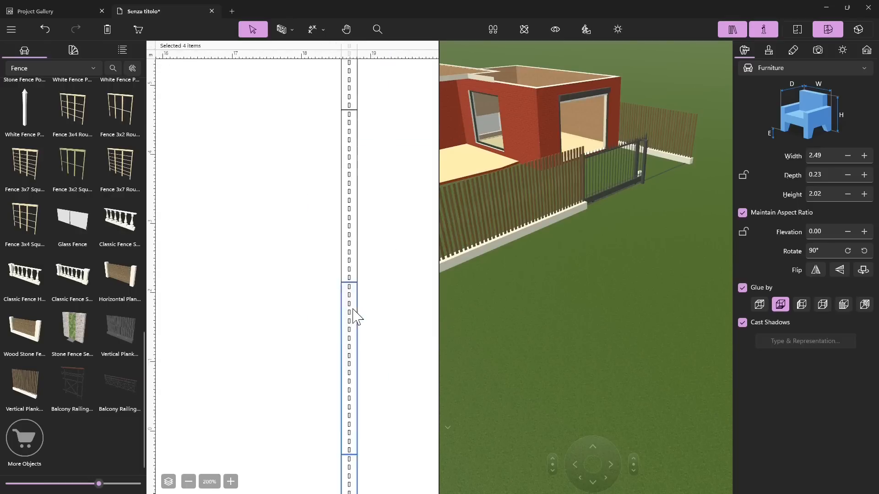
Step: Inspect the extended fence line, gate and garage from different angles in the 3D view
drag(523, 290, 593, 295)
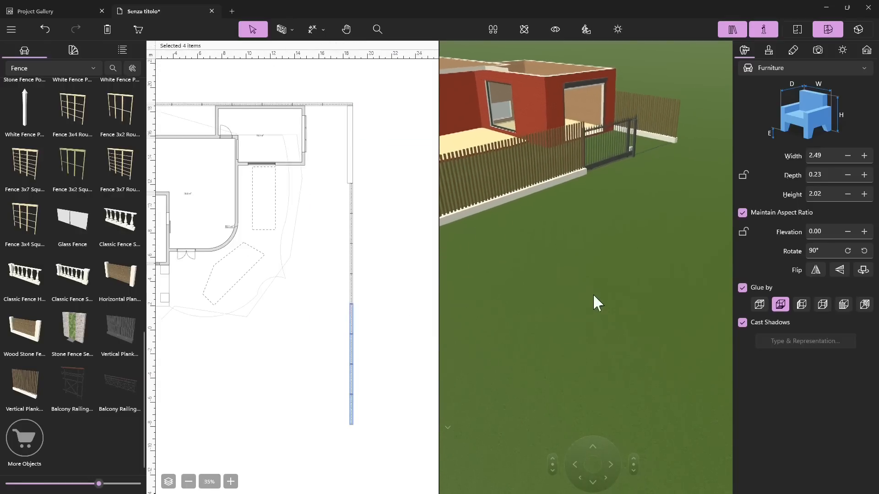
click(583, 214)
drag(550, 216, 597, 210)
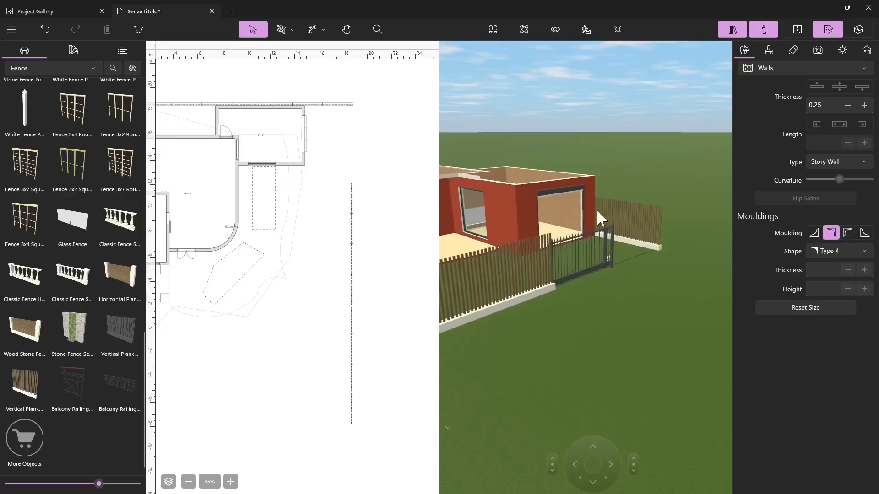
click(587, 257)
drag(587, 256, 499, 229)
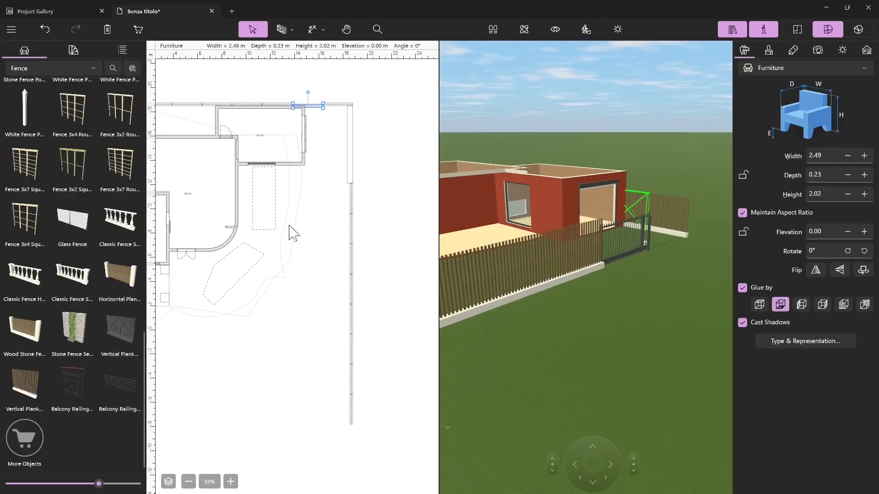
click(336, 158)
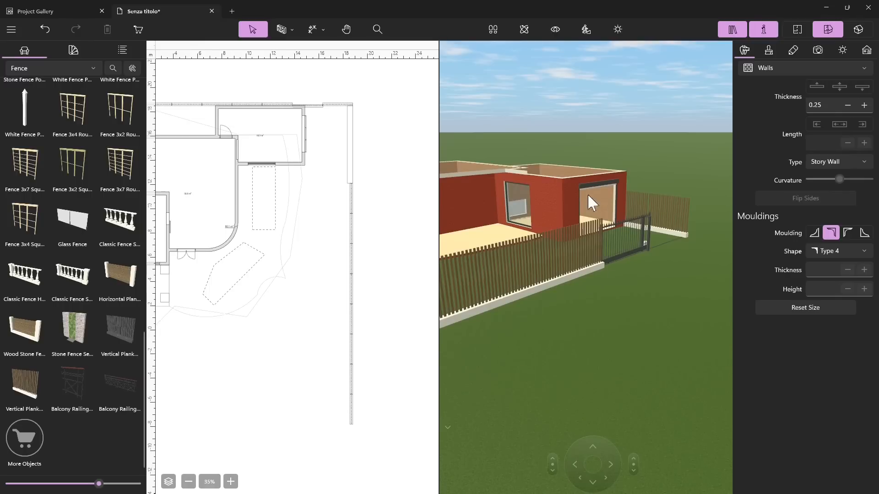
Step: Select the door in the garage's outer wall and show the library's Garage Doors category
click(594, 182)
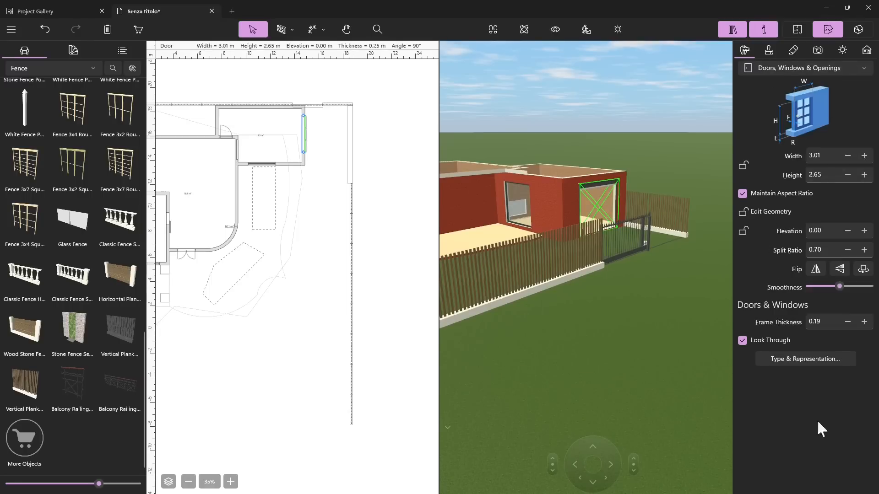
click(48, 71)
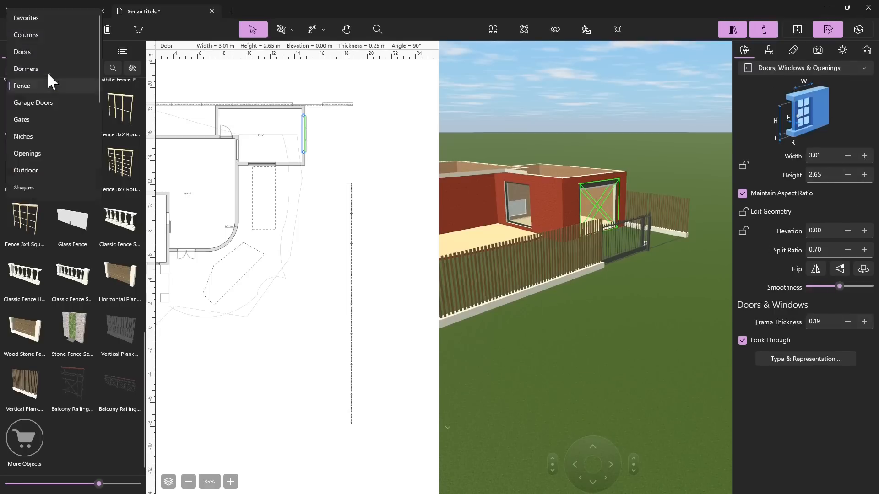
click(33, 109)
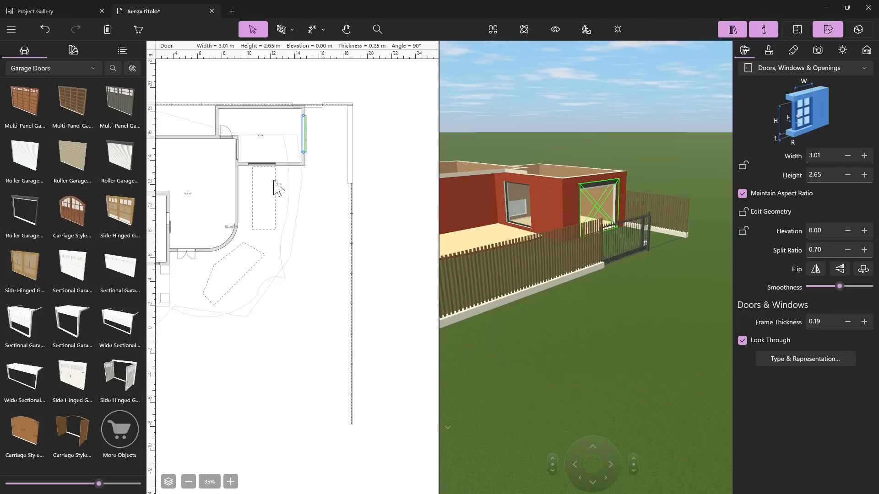
scroll(303, 156, up, 1)
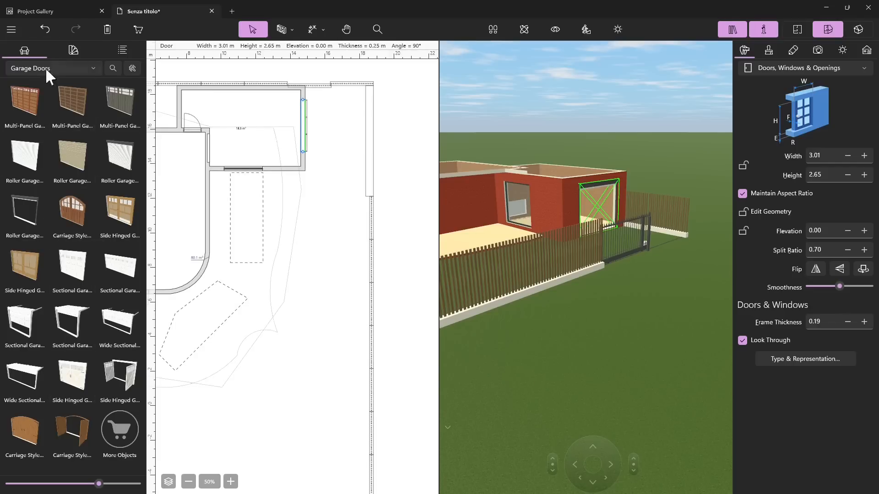
click(305, 124)
key(Delete)
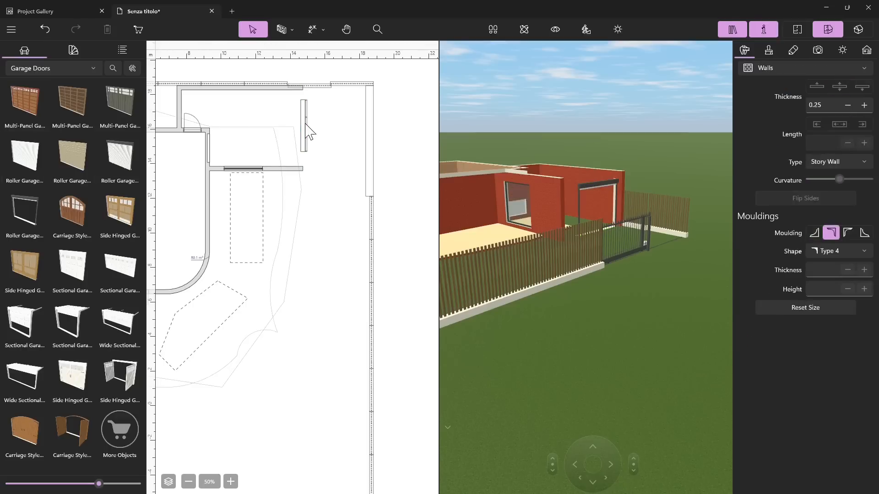
key(ctrl+z)
Step: Delete the existing door from the garage's outer wall
click(305, 132)
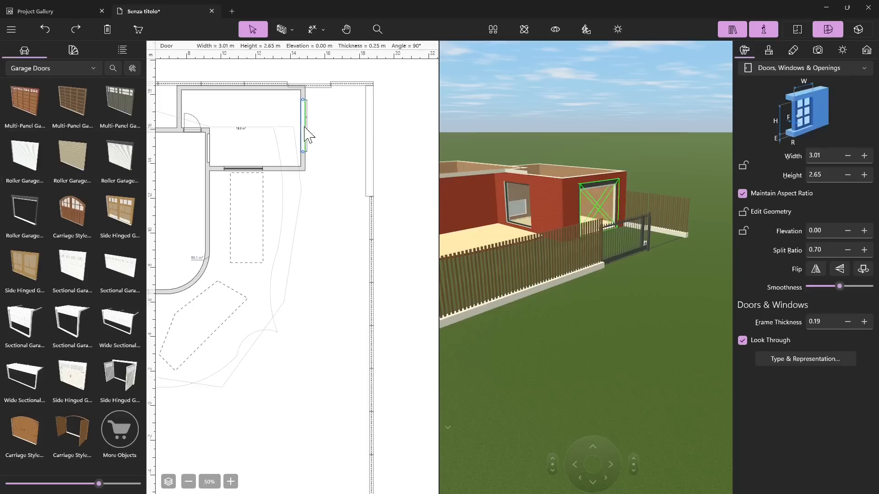
key(Delete)
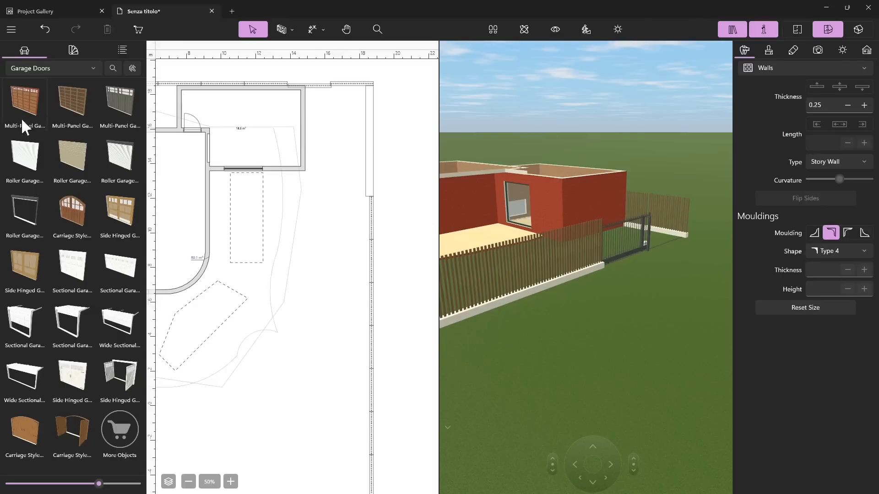
Step: Try a roller garage door in the garage's outer wall, view it in 3D, and delete it
drag(26, 172, 296, 154)
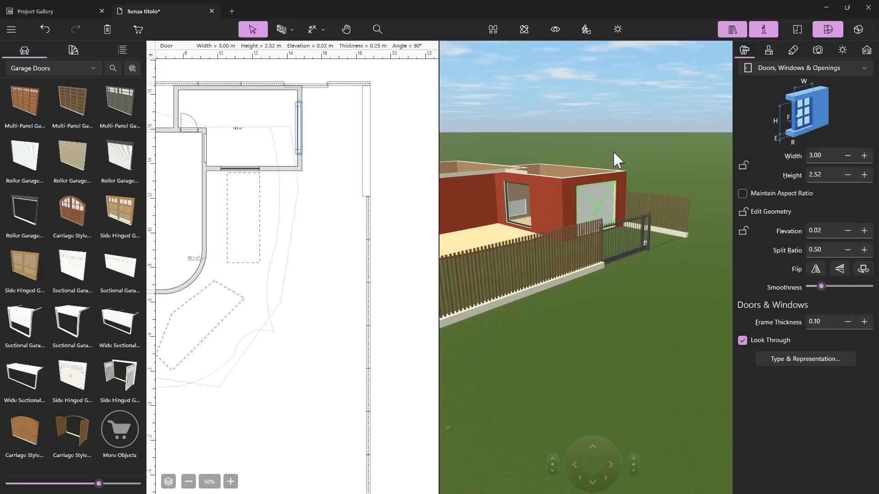
click(586, 213)
mouse_move(568, 223)
middle_down()
mouse_move(618, 213)
mouse_move(619, 204)
middle_up()
click(623, 212)
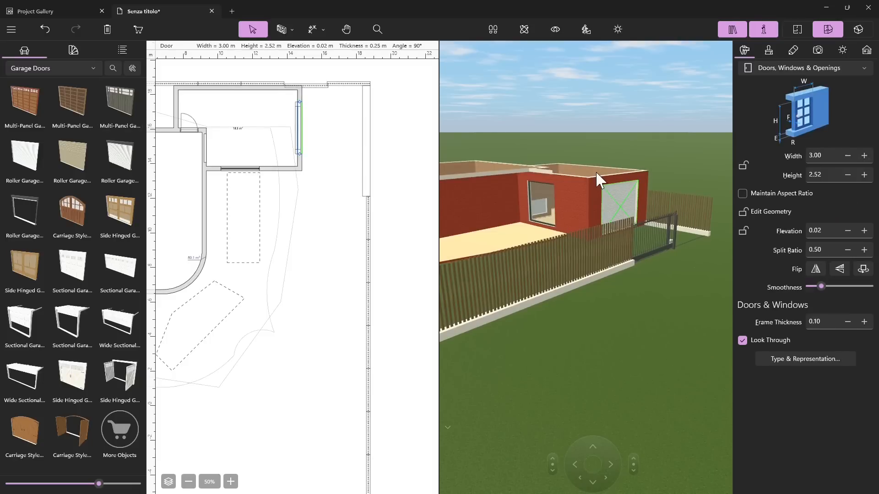
key(Delete)
Step: Place the dark multi-panel garage door with upper windows in the garage's outer wall and inspect it in the 3D view
drag(153, 105, 307, 151)
click(664, 189)
middle_drag(620, 226, 620, 225)
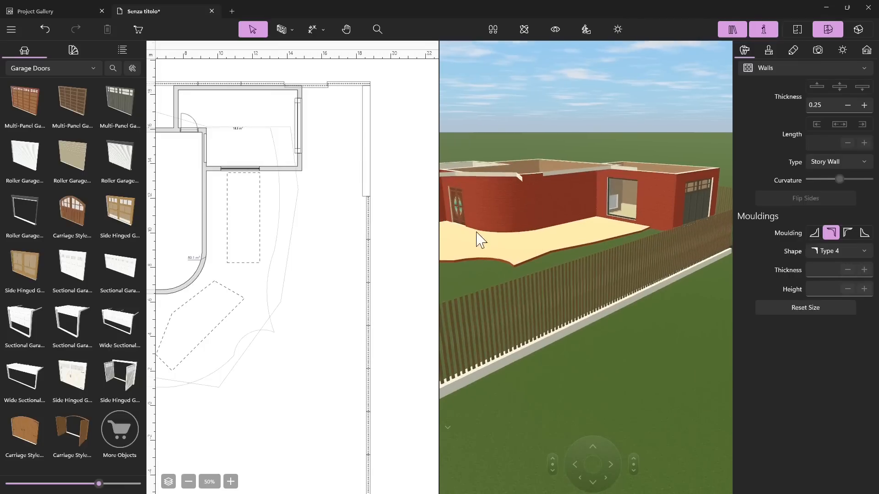
click(629, 212)
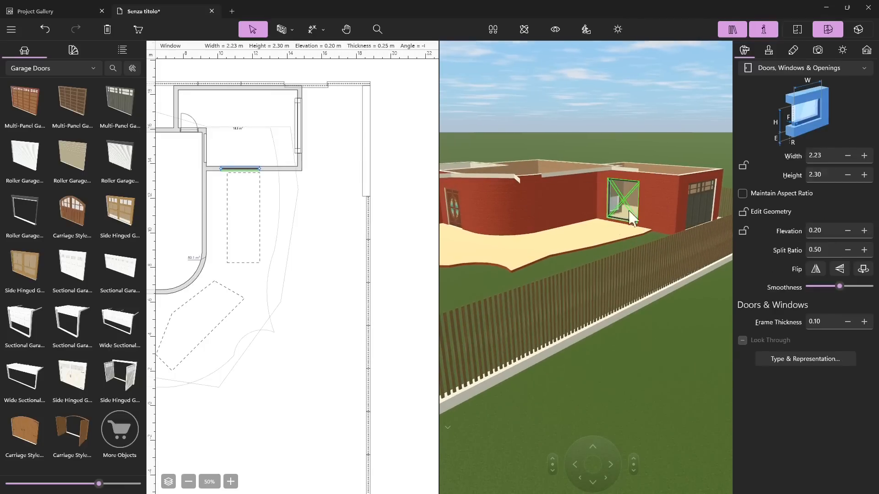
click(599, 199)
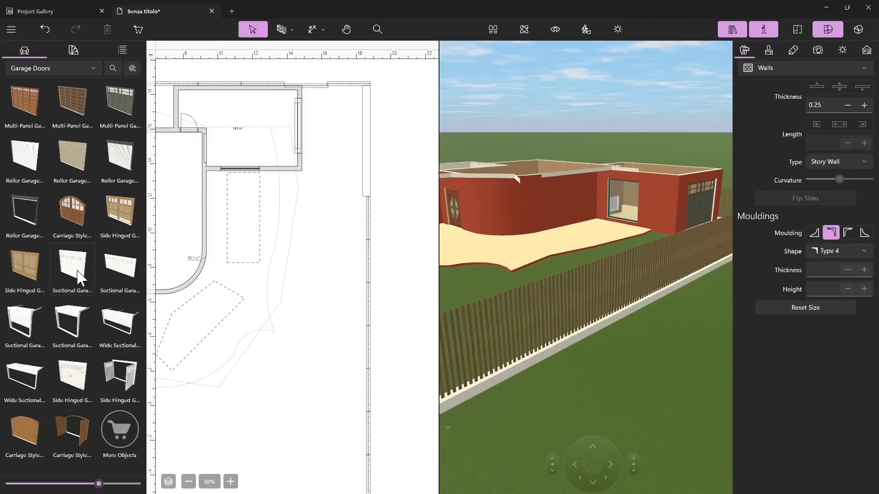
drag(609, 187, 609, 189)
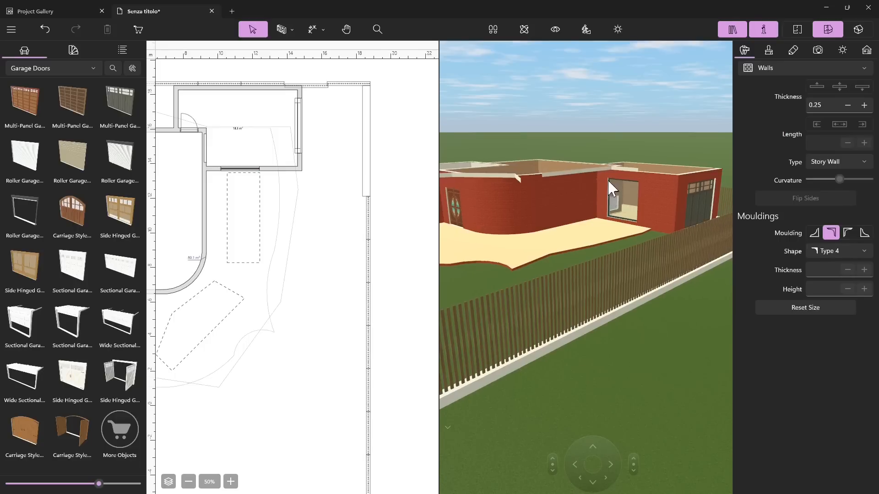
scroll(573, 178, up, 5)
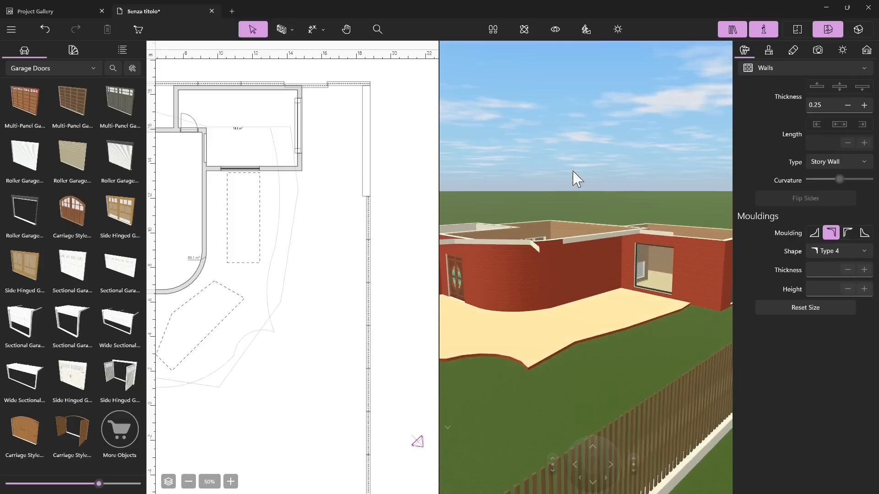
scroll(353, 268, down, 4)
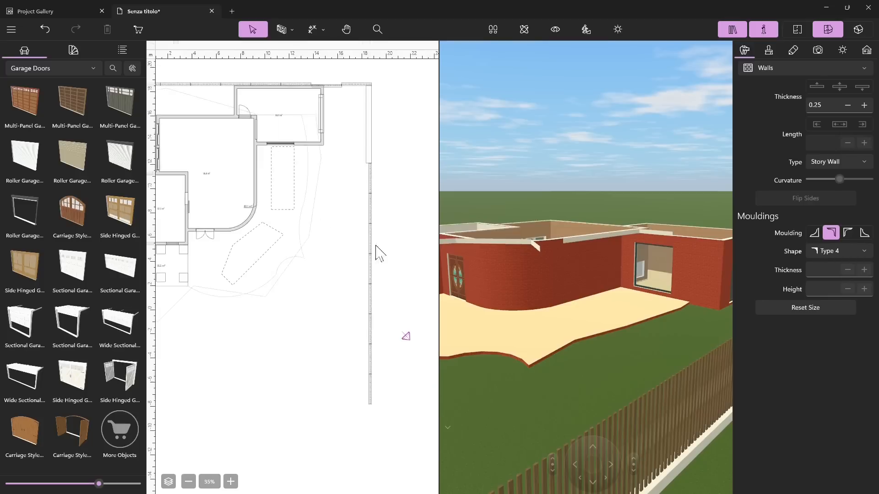
scroll(264, 232, up, 2)
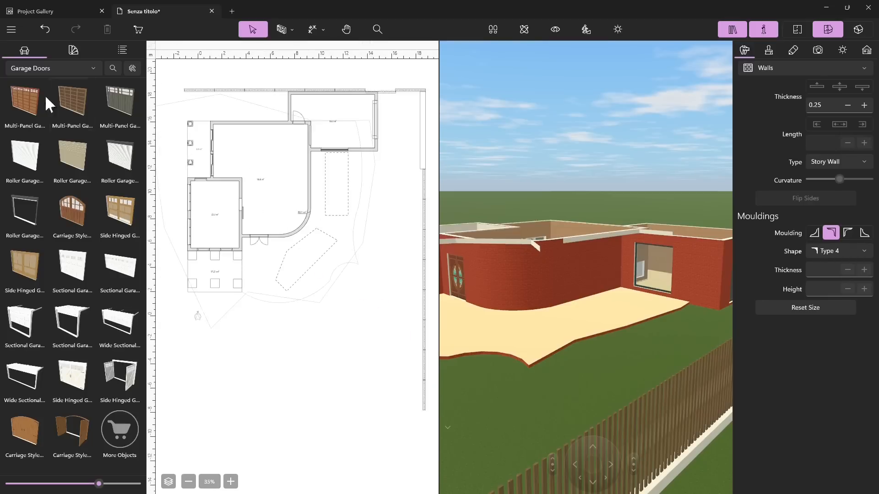
Step: Show the library's Gates category and select the existing sliding gate in front of the garage
click(40, 70)
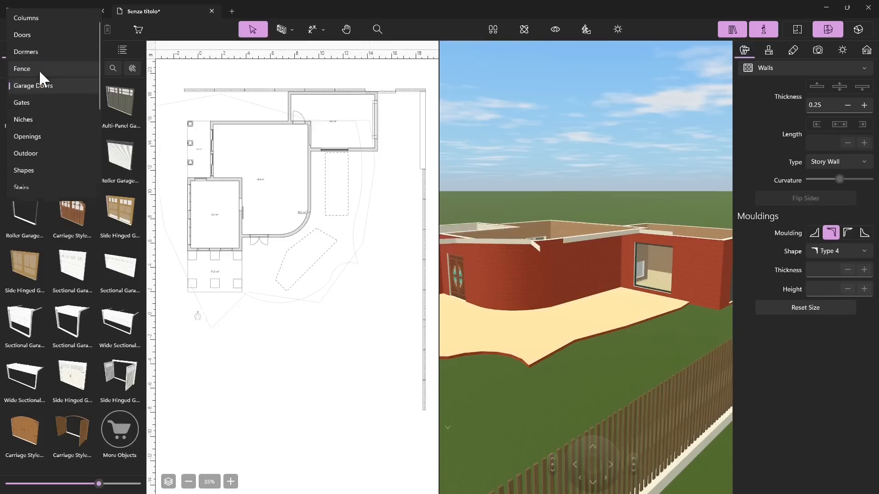
click(37, 102)
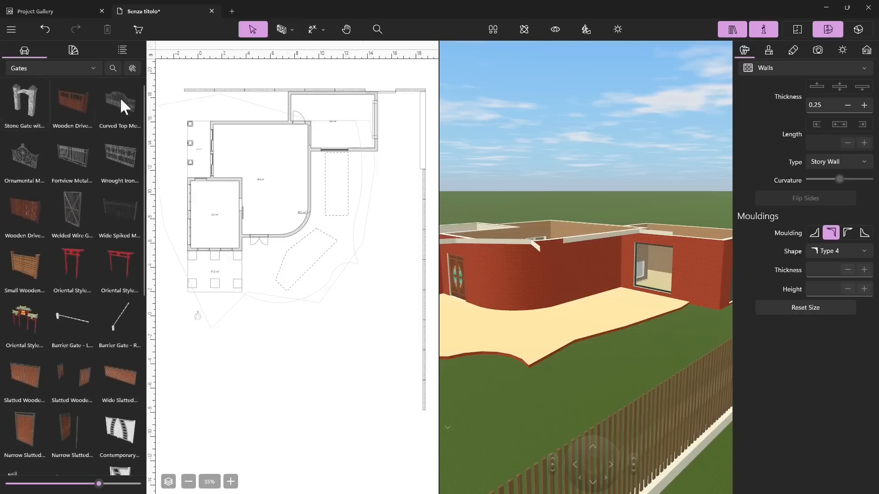
drag(541, 262, 529, 295)
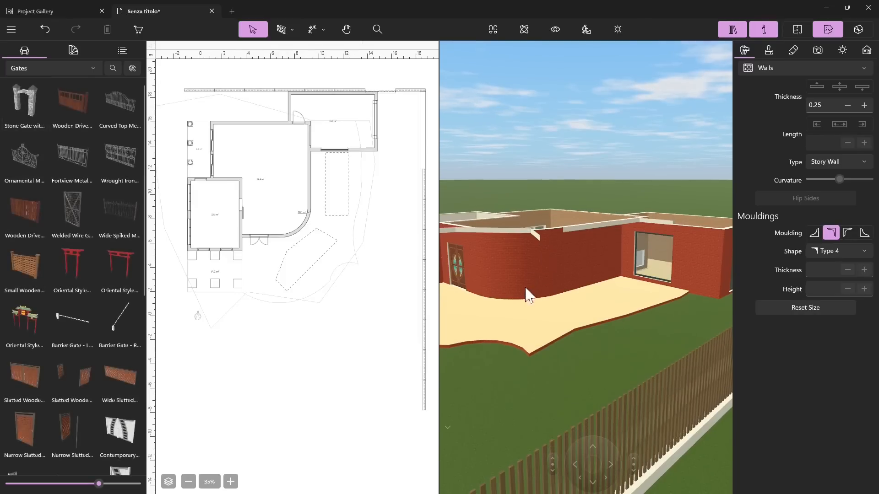
click(547, 332)
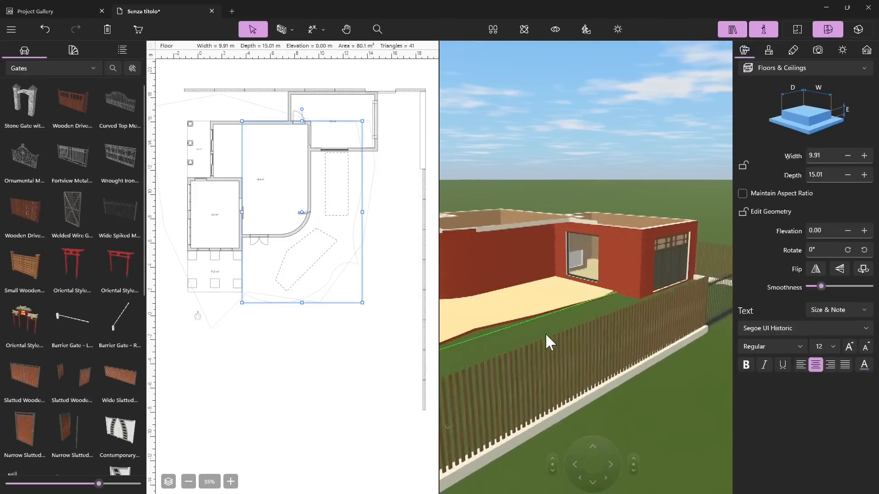
click(573, 331)
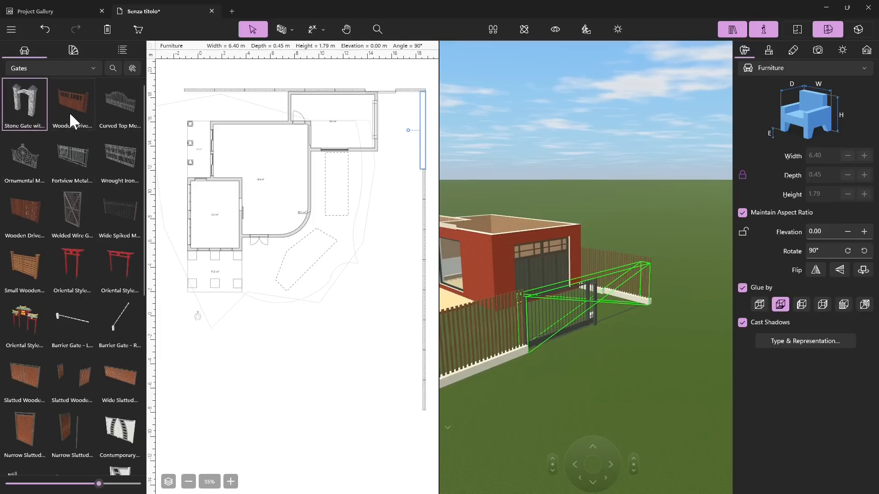
Step: Delete the existing gate and place another sliding gate from the Gates category in the fence opening, rotated -90°
scroll(102, 110, down, 2)
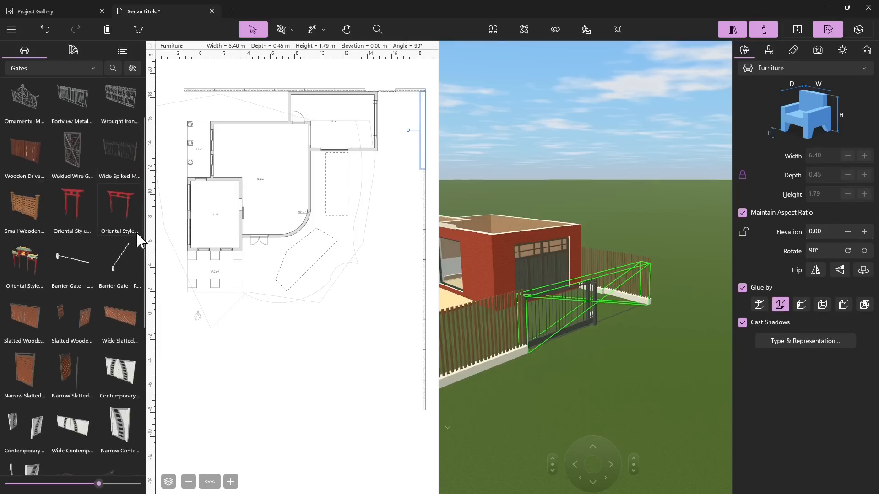
scroll(103, 194, down, 4)
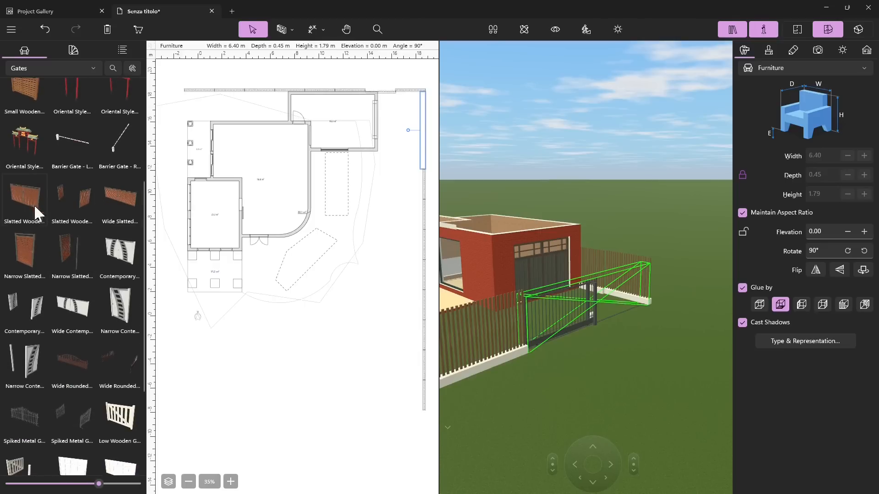
scroll(97, 273, down, 2)
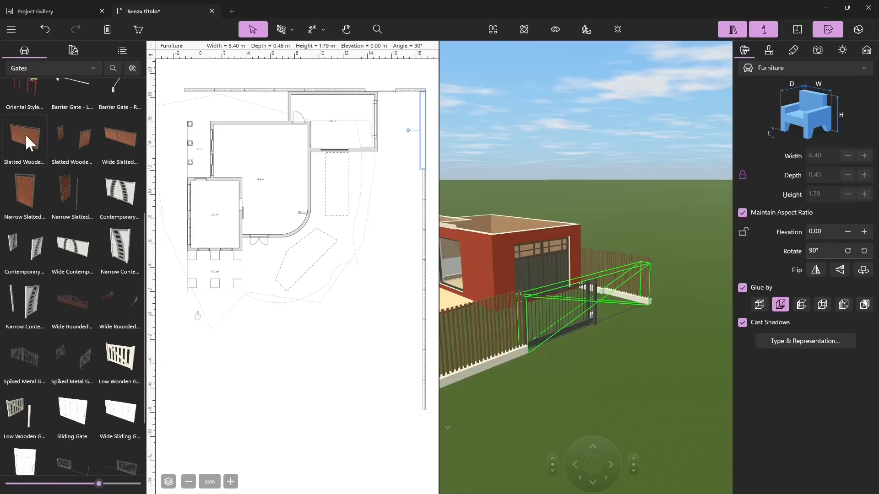
scroll(123, 268, down, 3)
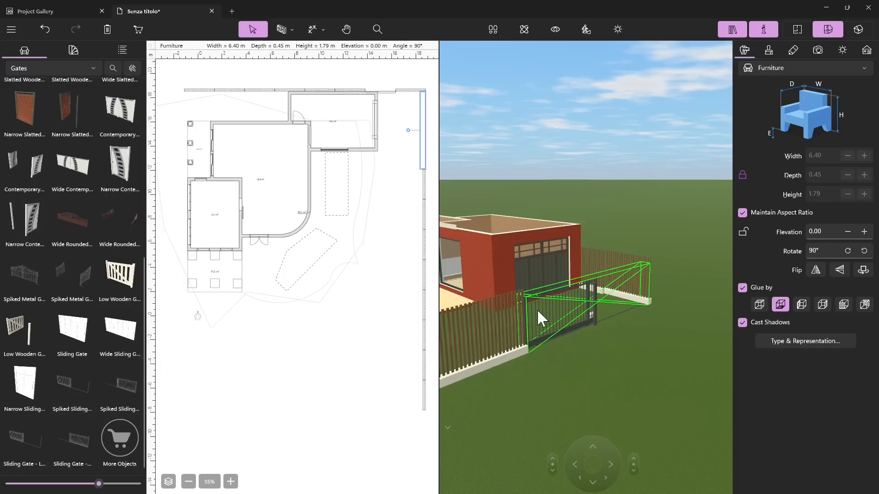
click(578, 327)
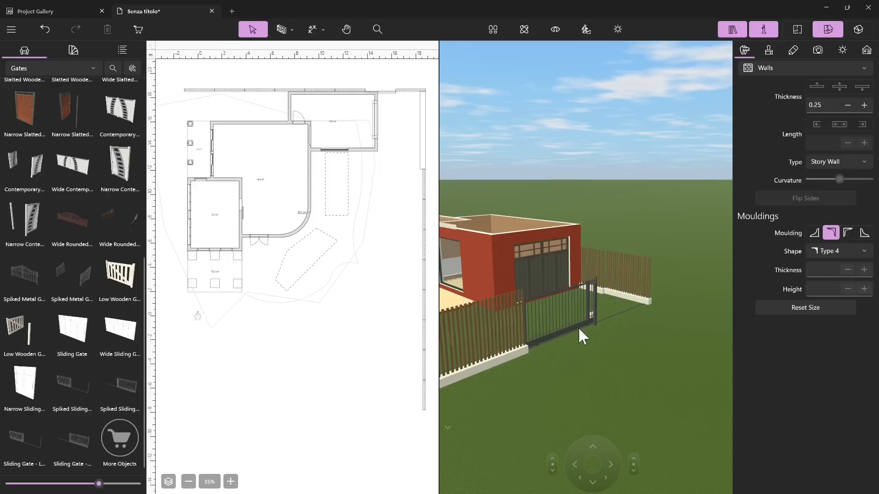
key(Delete)
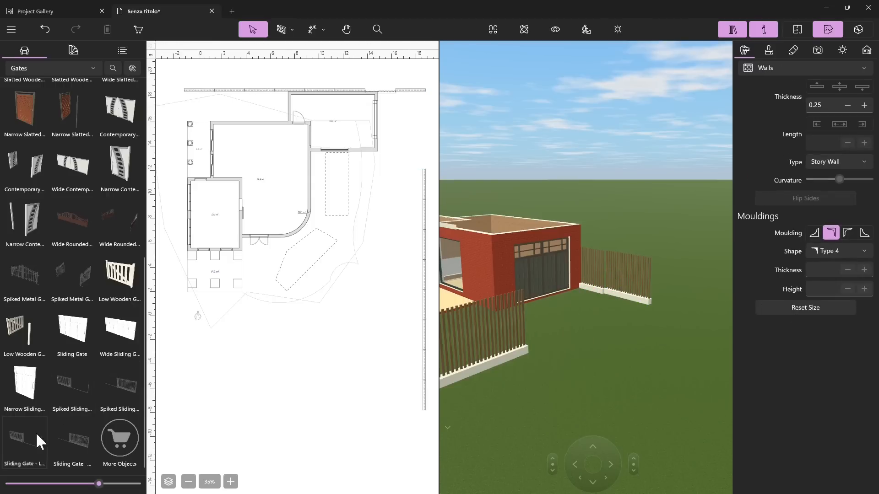
drag(447, 211, 408, 131)
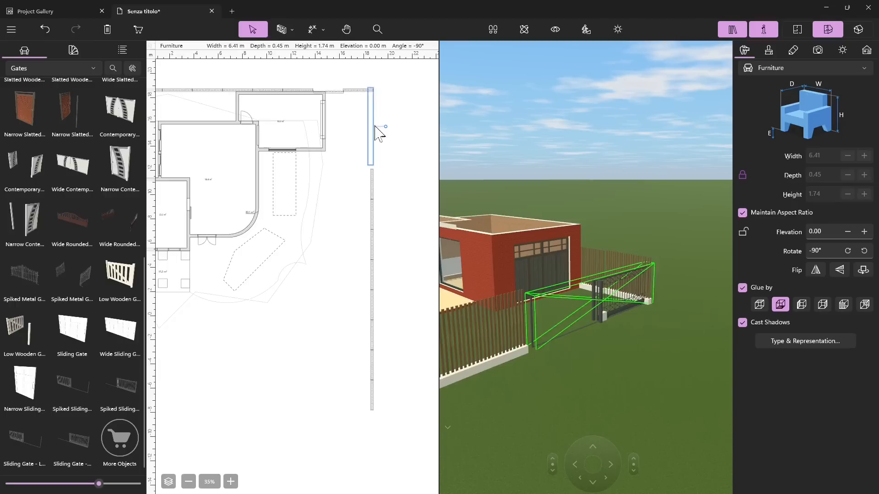
Step: Flip the new sliding gate and move it so its end meets the first panel of the boundary fence
scroll(376, 133, up, 4)
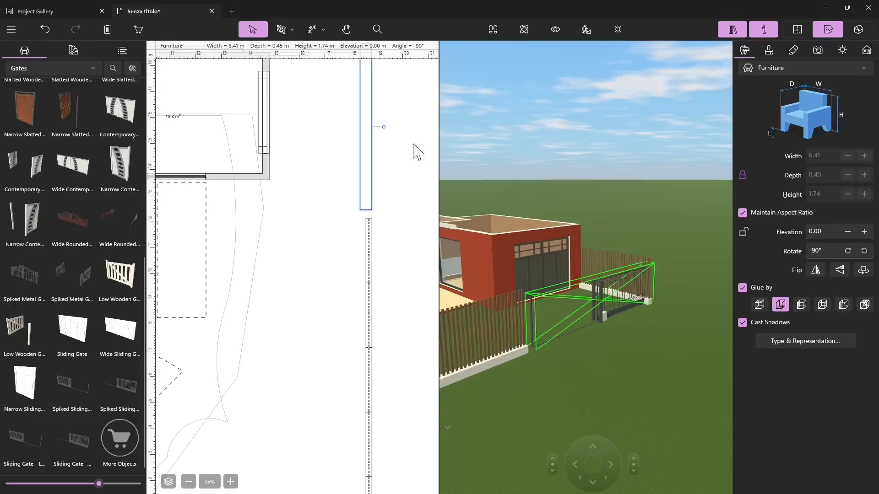
click(817, 271)
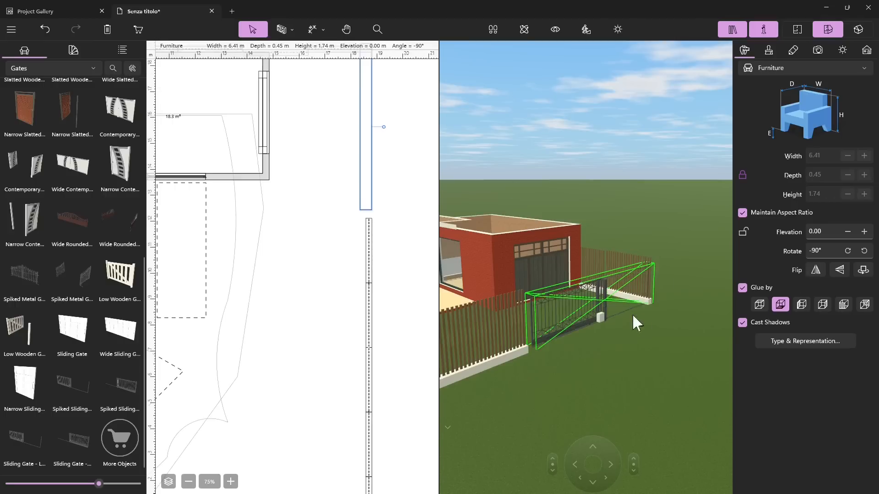
scroll(374, 198, up, 3)
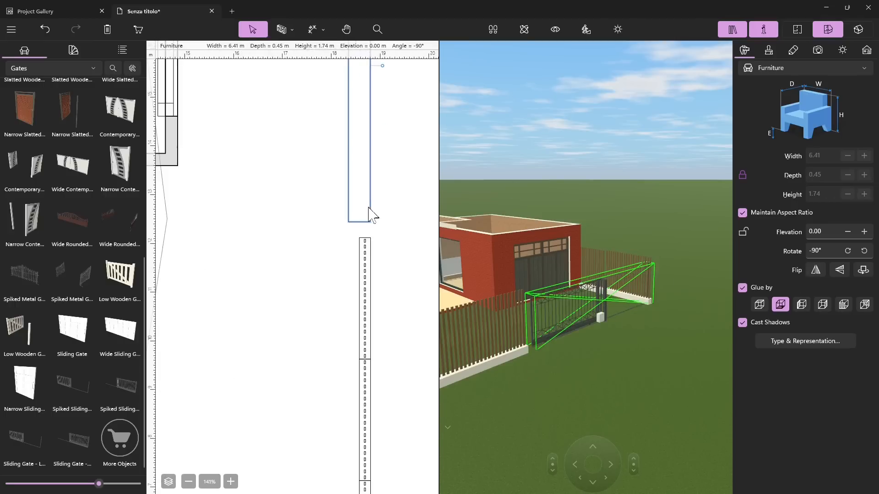
mouse_move(371, 172)
mouse_down()
mouse_move(361, 186)
mouse_move(370, 188)
mouse_up()
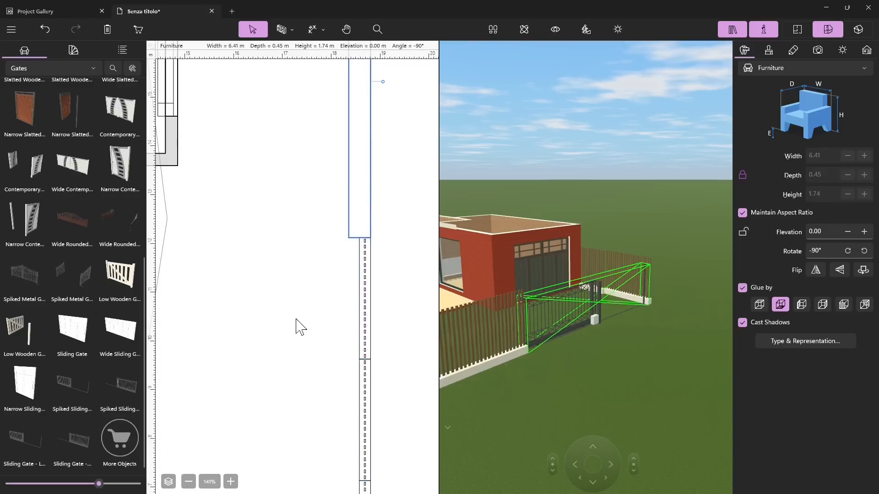
scroll(301, 327, down, 5)
scroll(388, 197, down, 4)
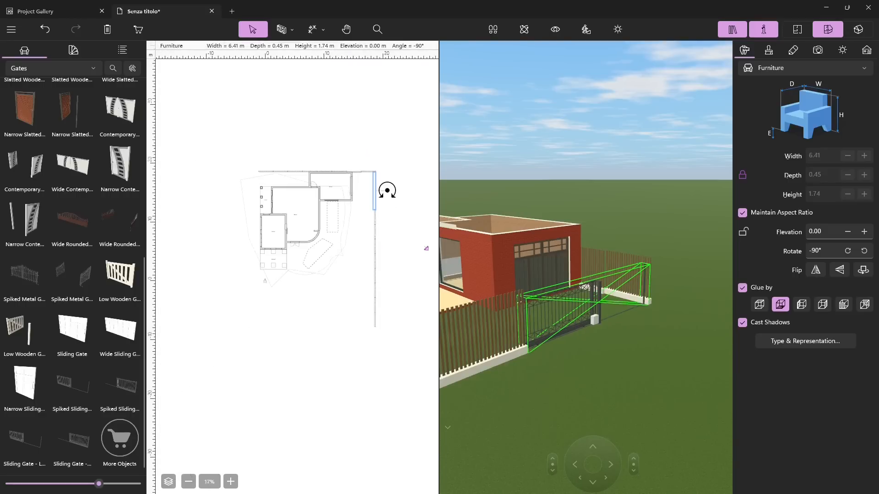
click(324, 338)
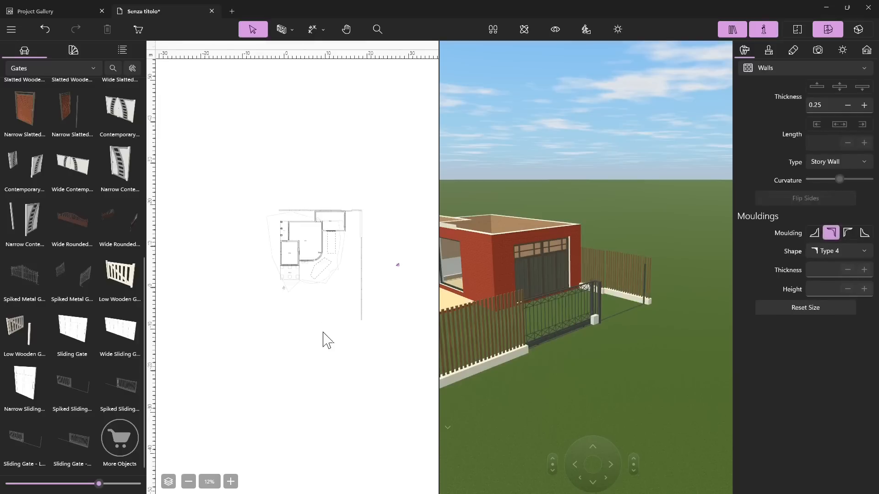
Step: Show the library's Niches category
scroll(324, 340, up, 2)
click(32, 66)
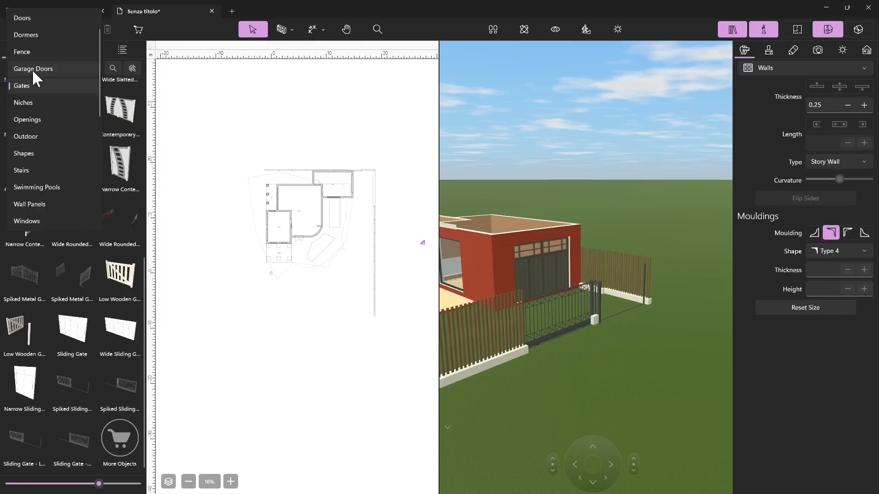
click(35, 102)
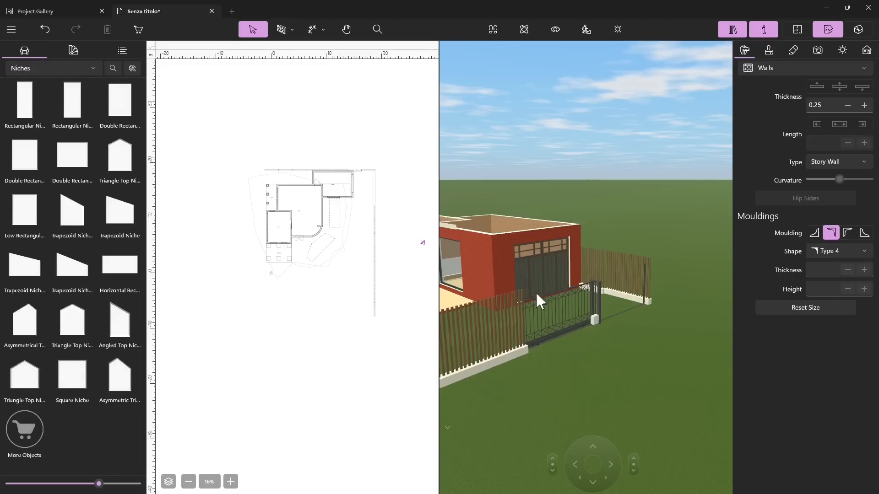
Step: Delete the existing niche in the garage's inner wall between the door and the garage door
click(507, 281)
drag(507, 281, 546, 285)
click(578, 178)
scroll(581, 249, up, 5)
scroll(550, 339, up, 5)
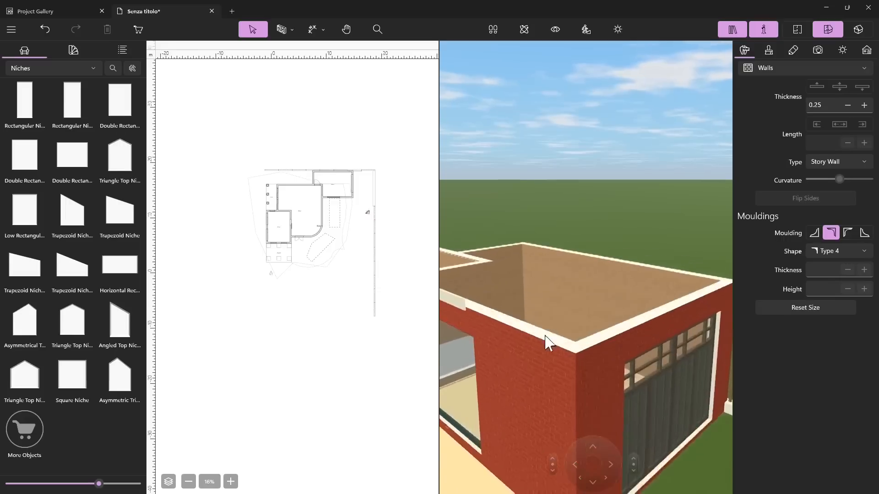
scroll(545, 338, left, 3)
scroll(330, 272, up, 5)
scroll(323, 261, down, 5)
ctrl+scroll(327, 206, up, 5)
ctrl+scroll(310, 167, up, 5)
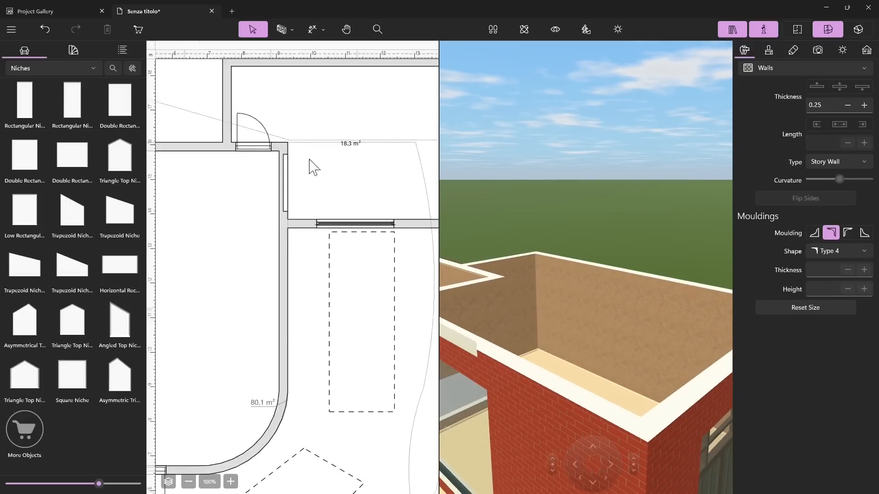
click(282, 190)
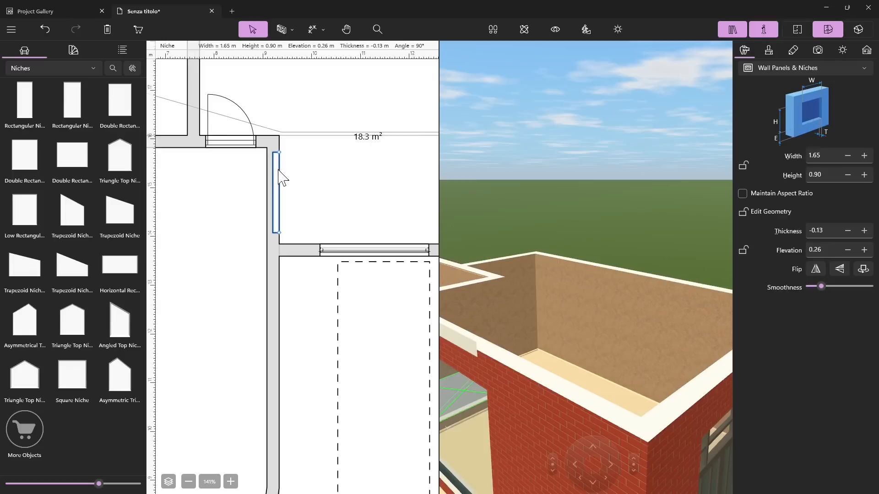
key(Delete)
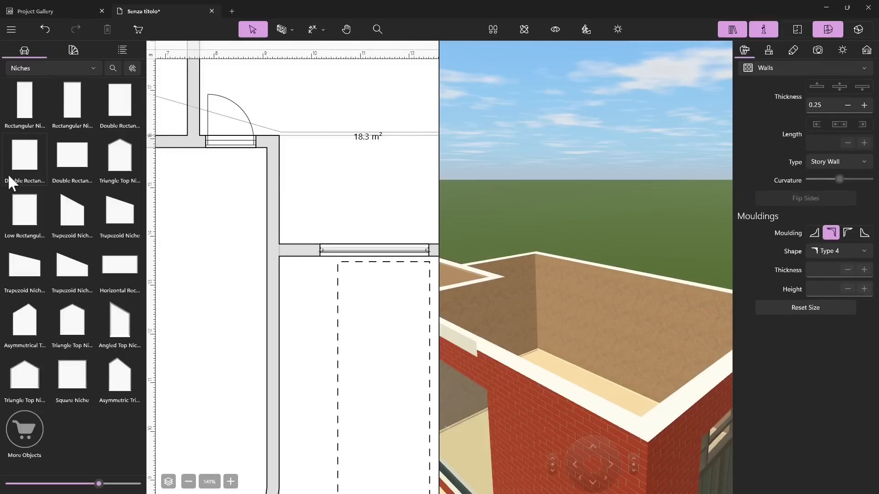
Step: Place a horizontal rectangular niche in the same garage wall, shorten it to about 1.45 m wide, and show it in 3D
drag(128, 268, 282, 165)
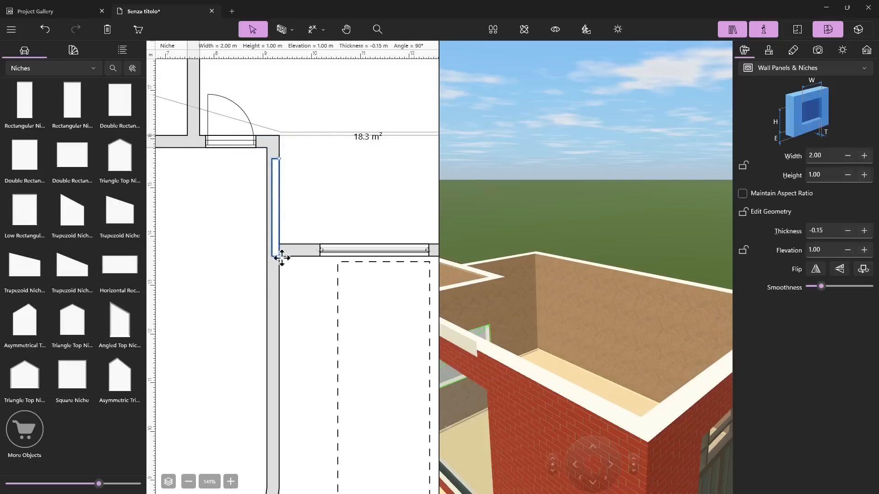
drag(282, 255, 281, 229)
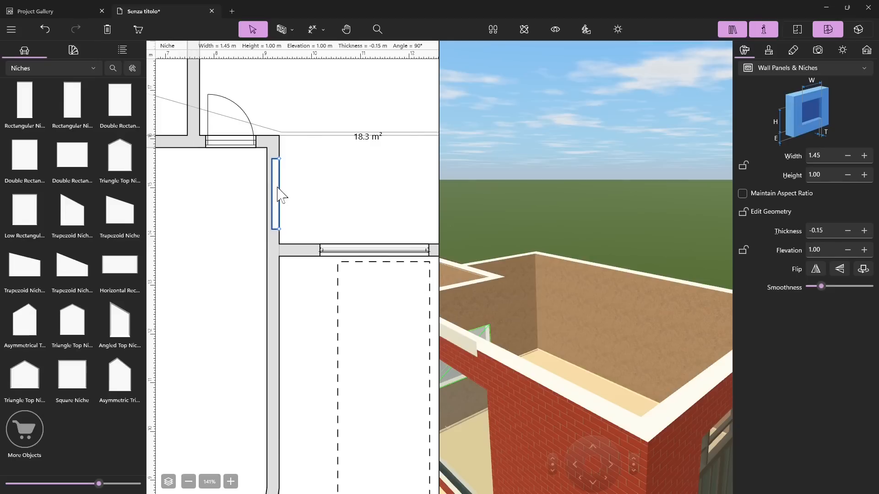
right_click(278, 195)
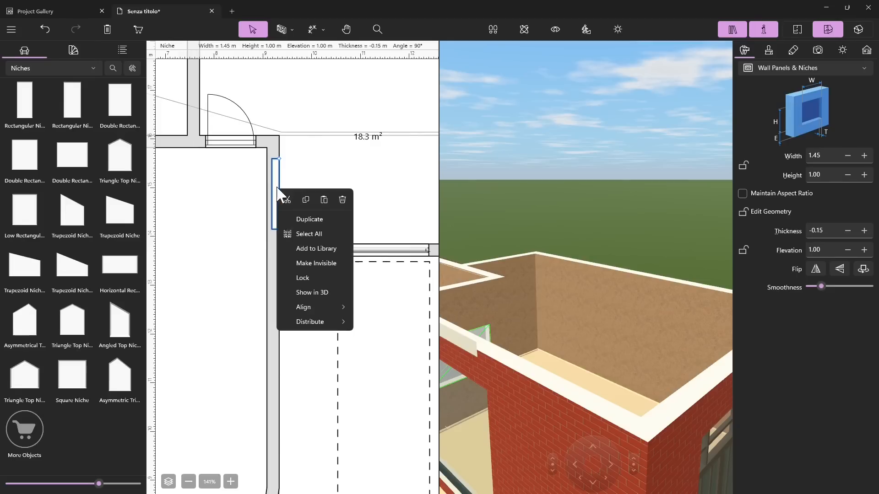
click(304, 295)
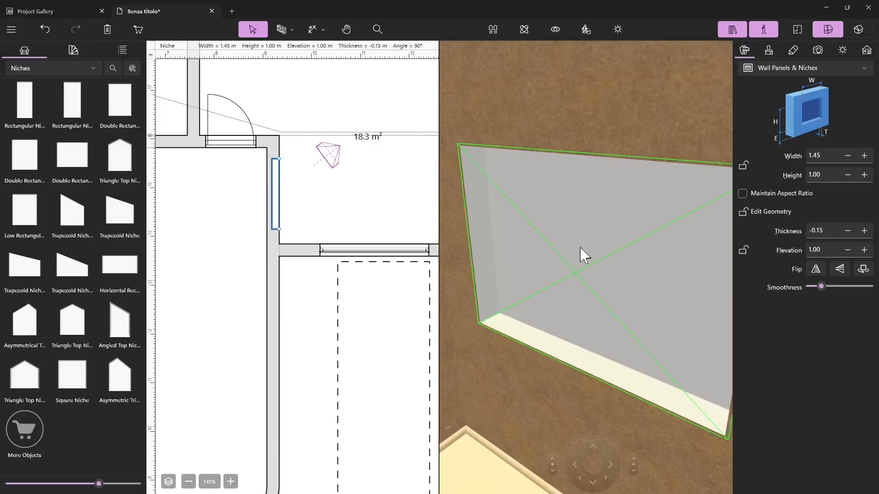
scroll(566, 311, down, 6)
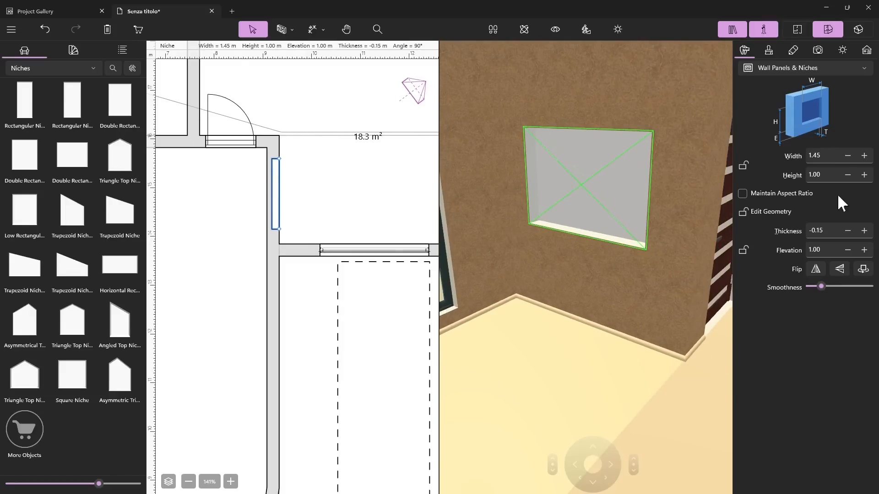
Step: Set the niche's height to 0.50 m and copy it twice to form a vertical stack of three niches on the wall
click(812, 176)
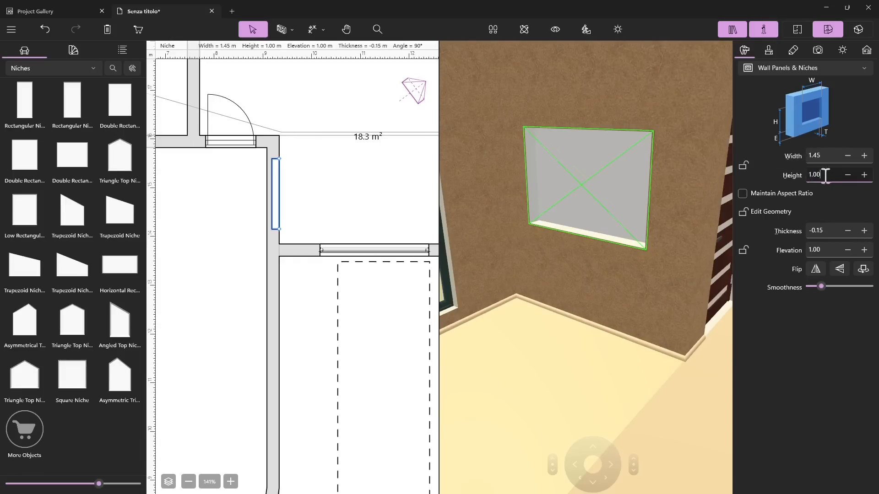
text(0.50)
key(Return)
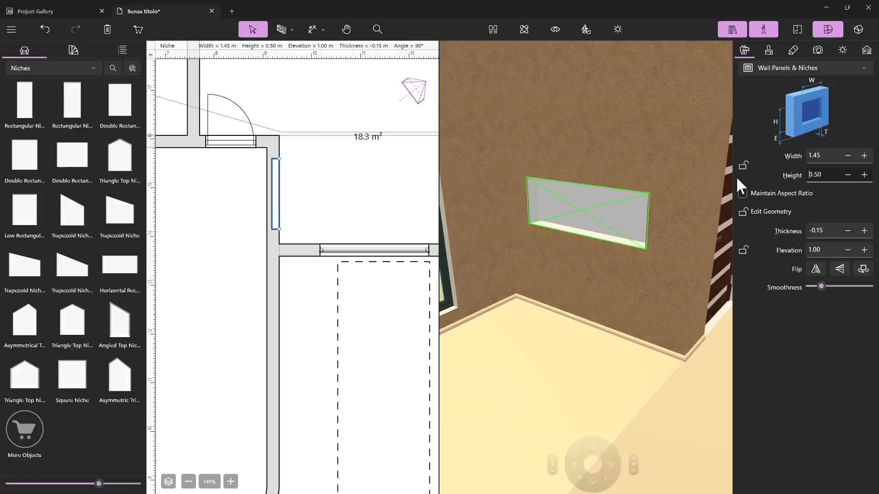
click(581, 211)
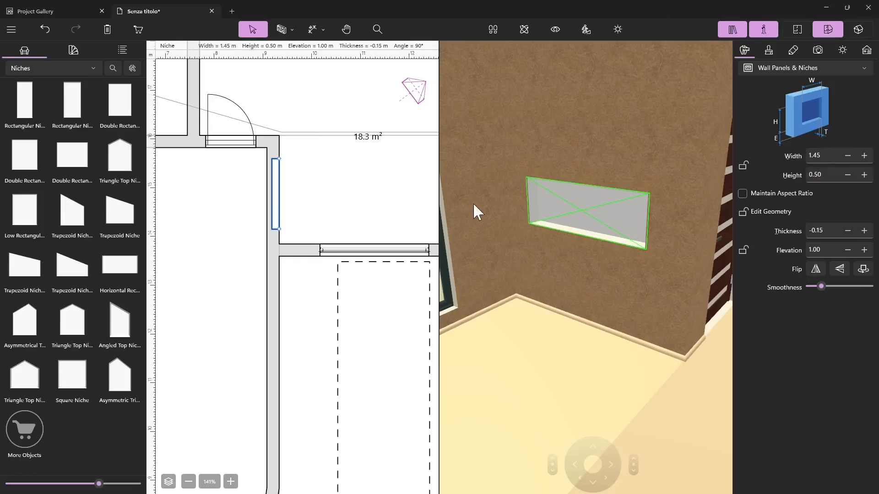
drag(569, 211, 568, 115)
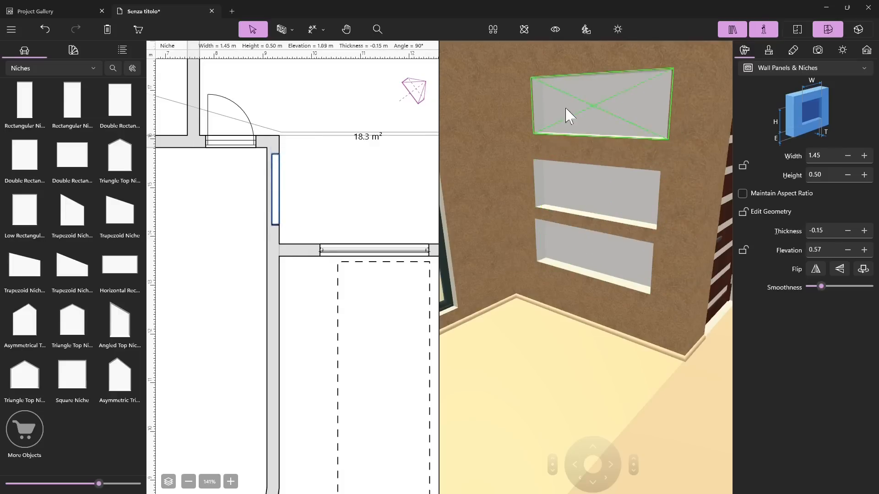
click(559, 383)
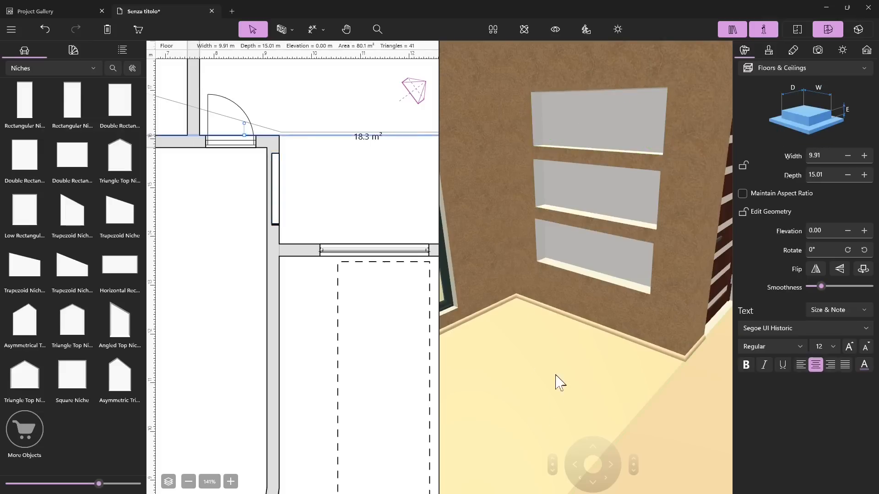
Step: Inspect the stacked niches from several viewpoints and show the library's Openings category
scroll(553, 317, down, 8)
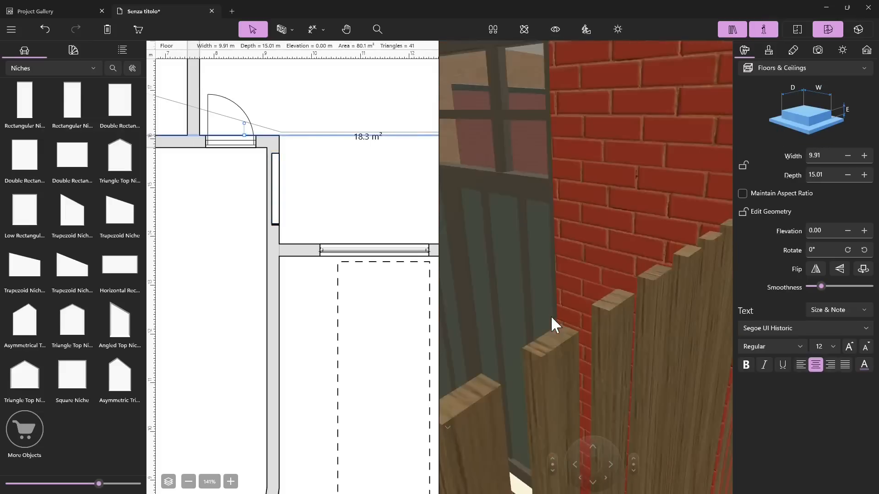
scroll(551, 315, down, 4)
drag(551, 315, 612, 276)
scroll(612, 276, up, 3)
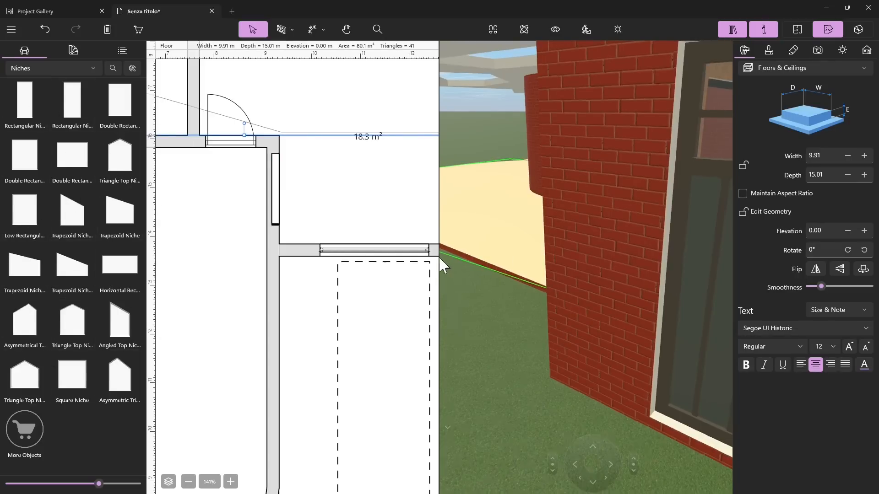
scroll(441, 256, up, 5)
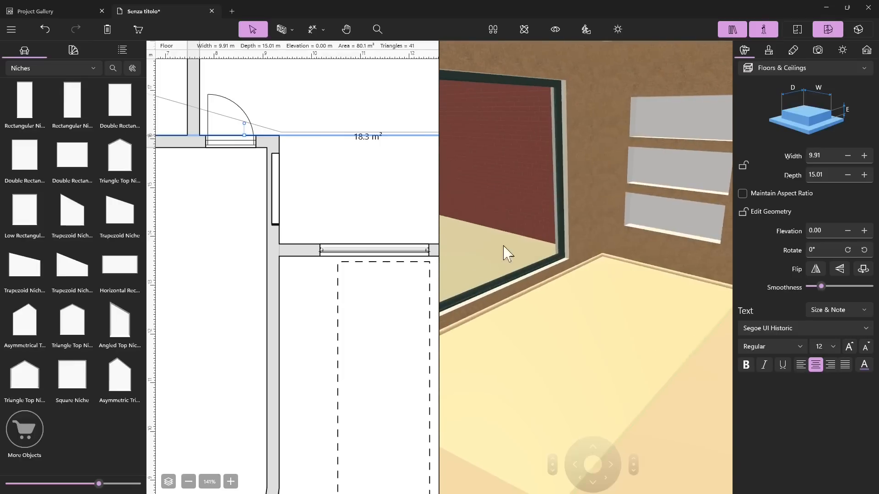
click(50, 68)
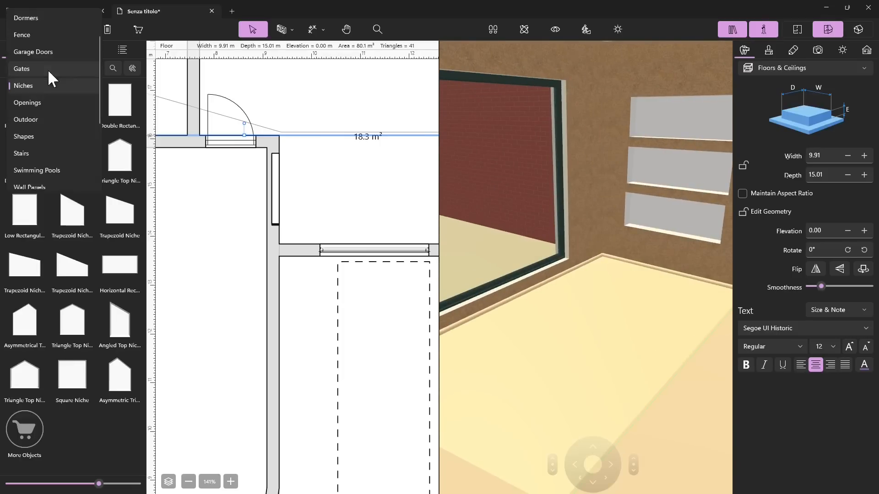
click(26, 103)
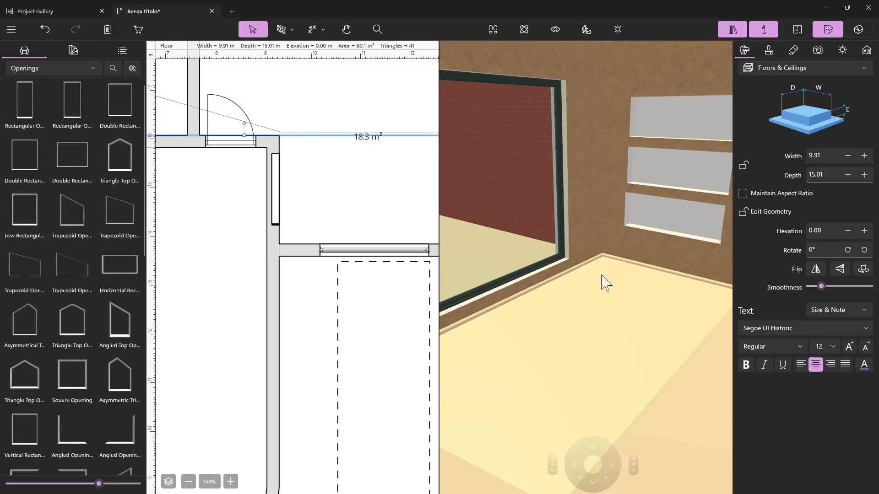
Step: Shorten the wall above the 22.2 m² room to about 1.47 m and stretch it back to the corner
scroll(274, 306, down, 8)
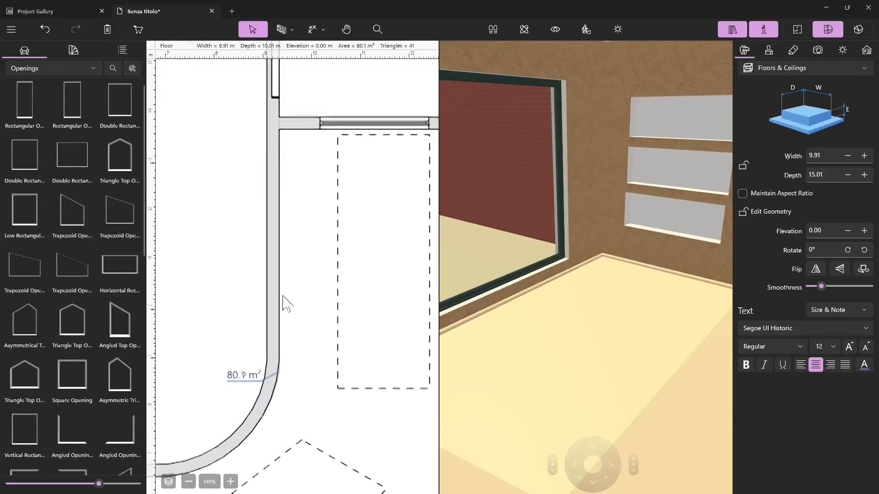
ctrl+scroll(226, 314, up, 3)
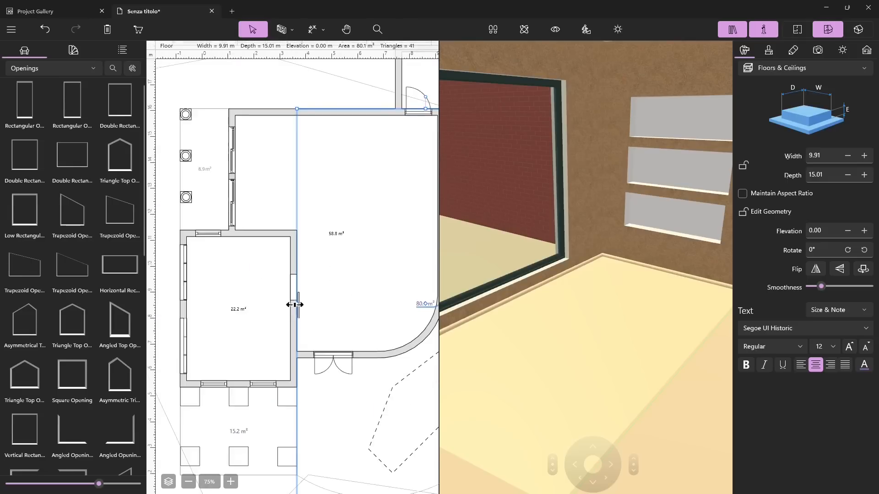
scroll(293, 310, up, 2)
click(265, 302)
scroll(286, 312, up, 5)
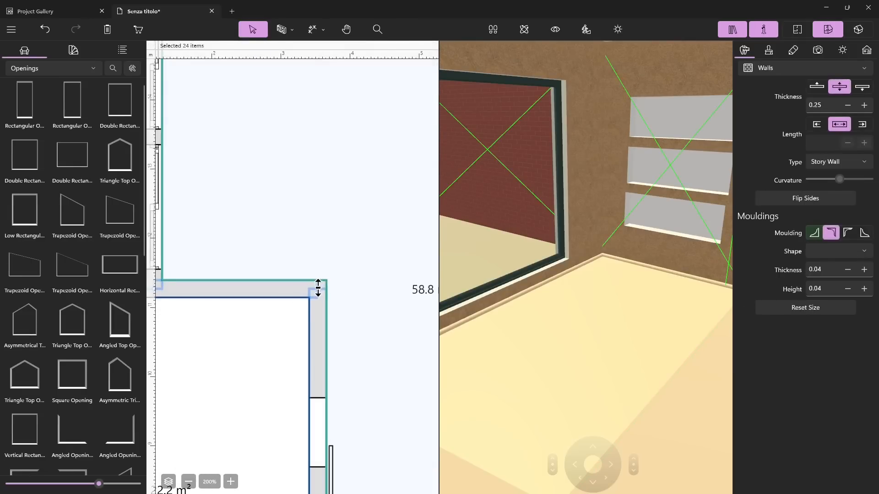
click(263, 288)
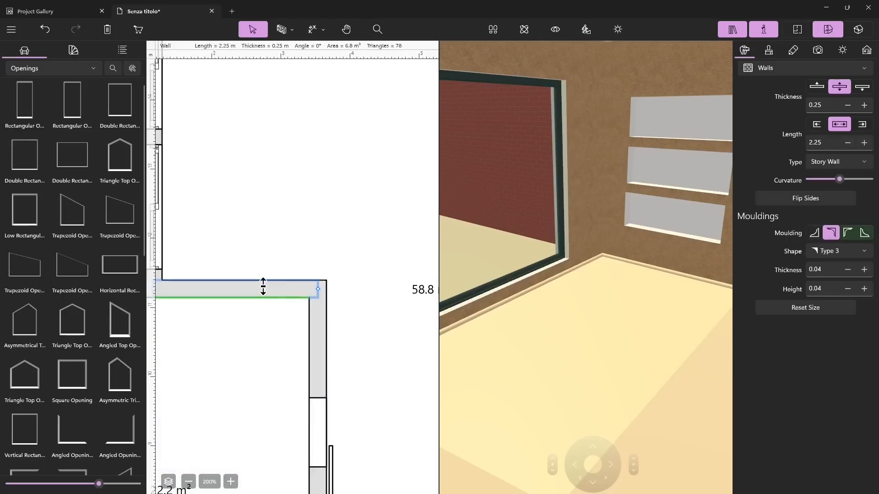
drag(318, 289, 265, 289)
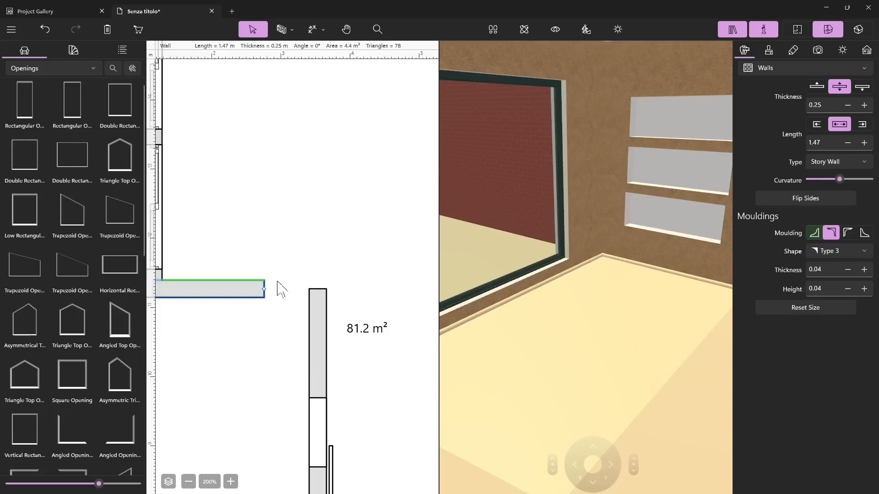
drag(263, 290, 318, 289)
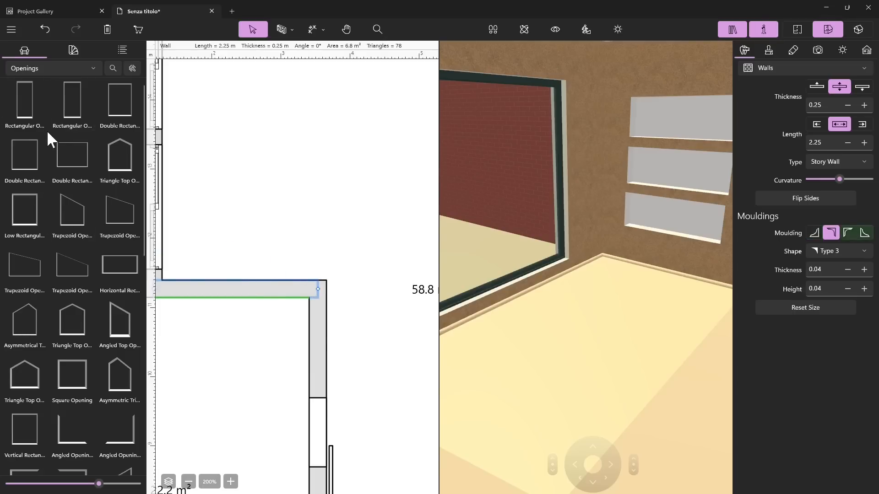
Step: Look through the opening shapes in the Openings category down to the rounded ones
scroll(68, 228, down, 5)
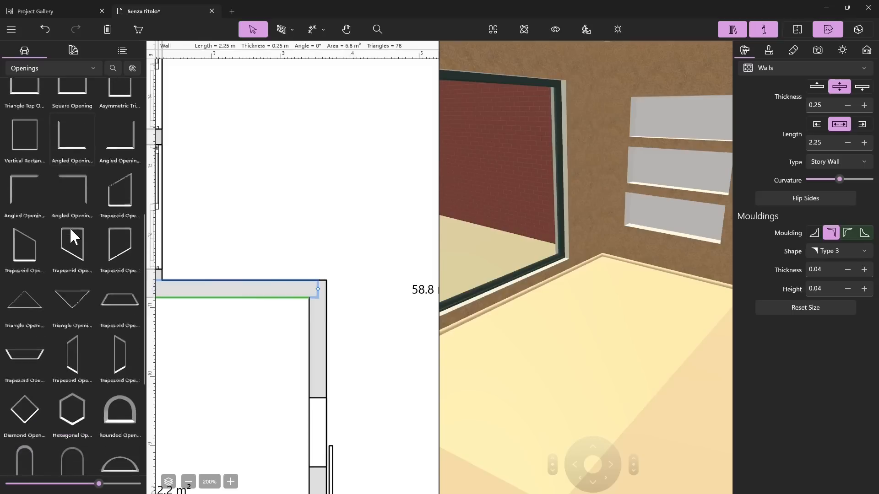
scroll(70, 228, up, 5)
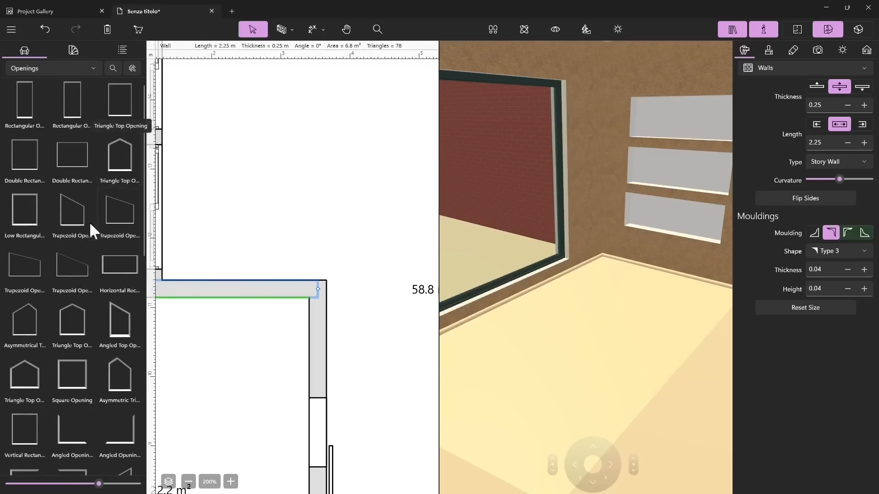
scroll(79, 292, down, 5)
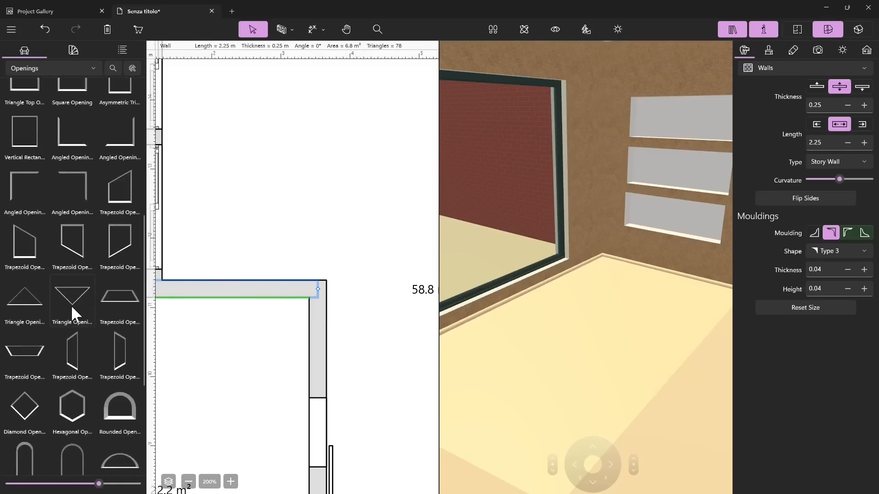
scroll(70, 303, down, 2)
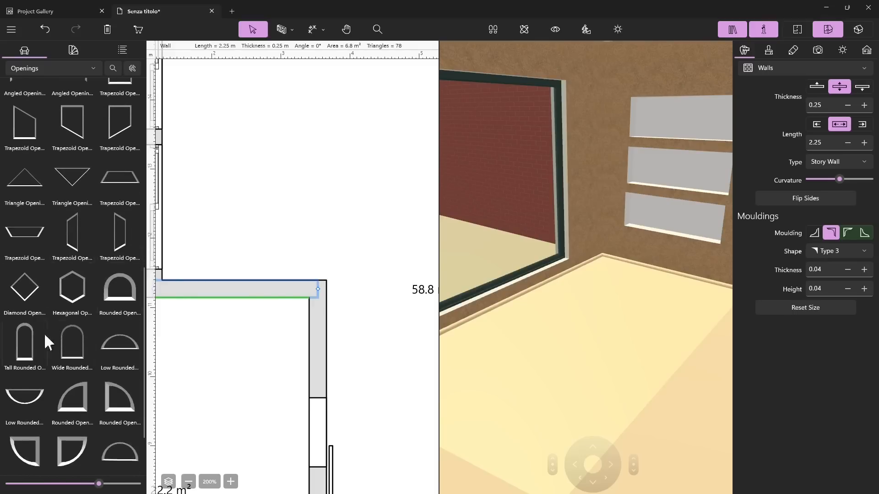
scroll(106, 237, down, 1)
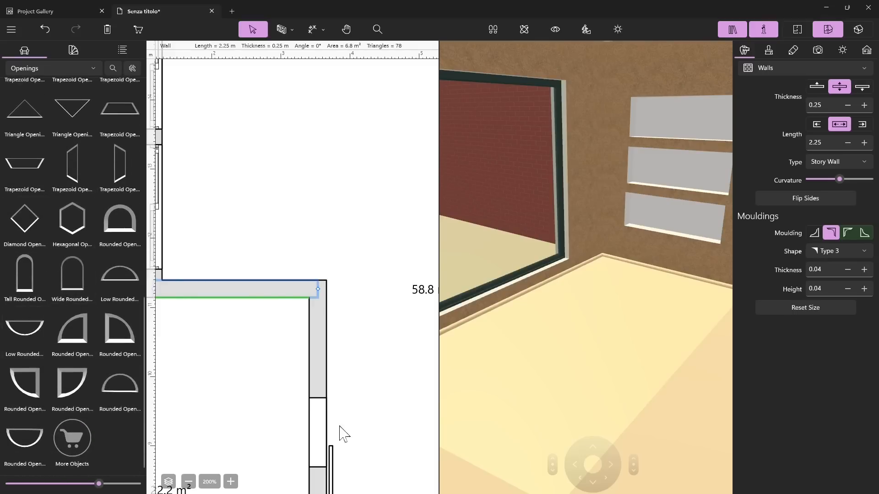
Step: Select the existing arched opening between the 22.2 m² room and the main room and inspect it in 3D
click(326, 433)
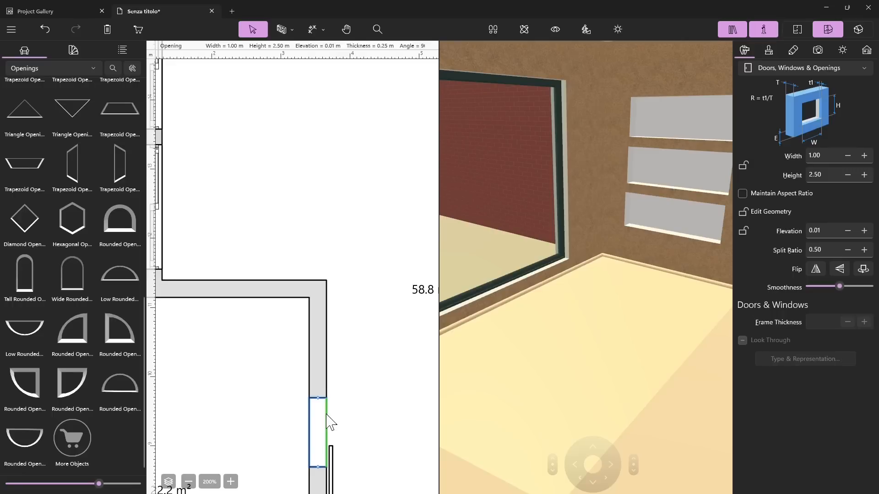
right_click(331, 422)
click(366, 379)
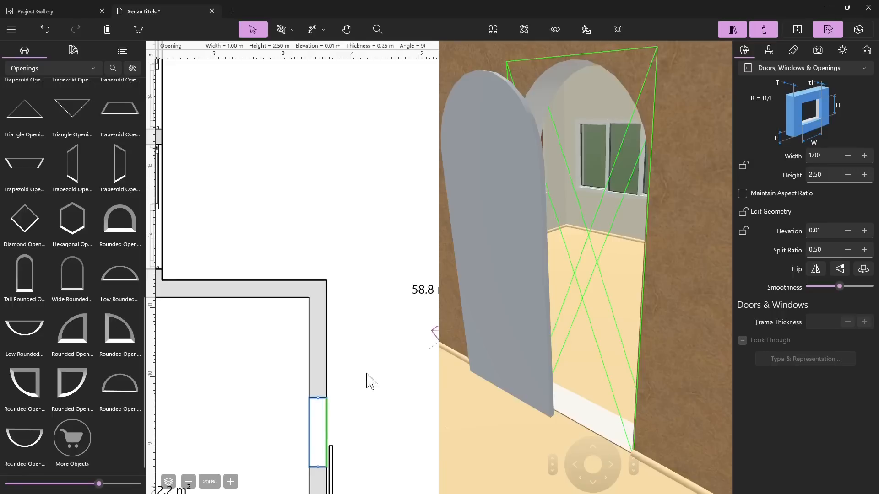
scroll(543, 280, down, 3)
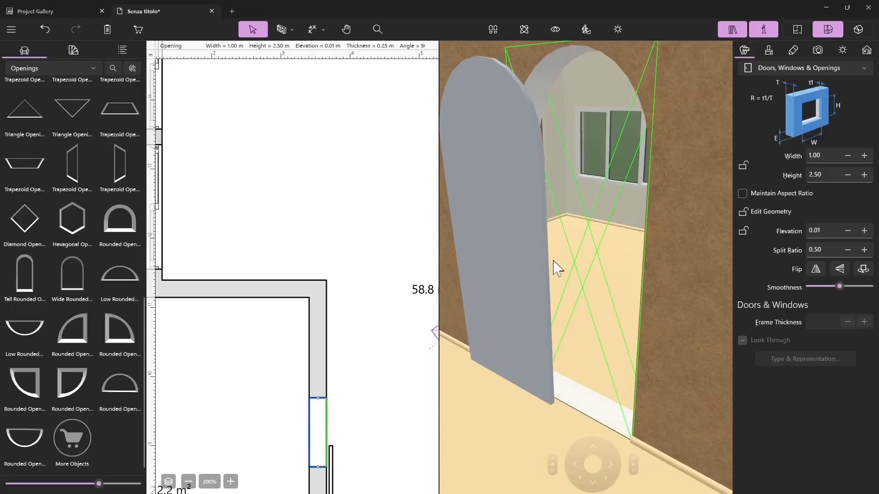
scroll(555, 259, down, 2)
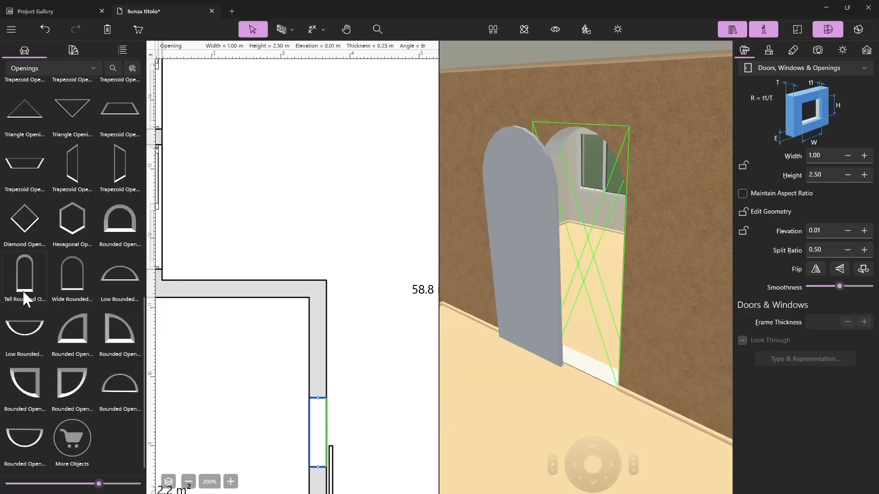
Step: Place a Wide Rounded Opening in the wall between the existing arched opening and the corner, and select it in 3D
drag(63, 292, 316, 367)
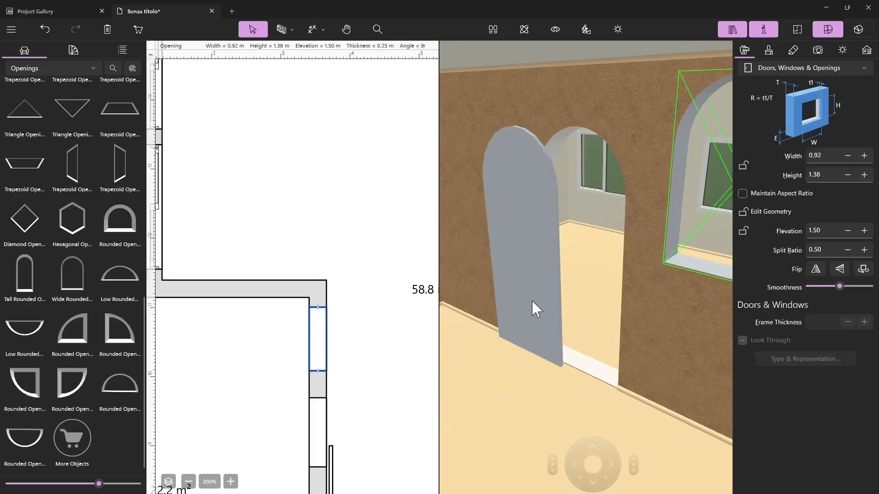
click(543, 276)
scroll(541, 183, down, 3)
middle_drag(540, 182, 570, 134)
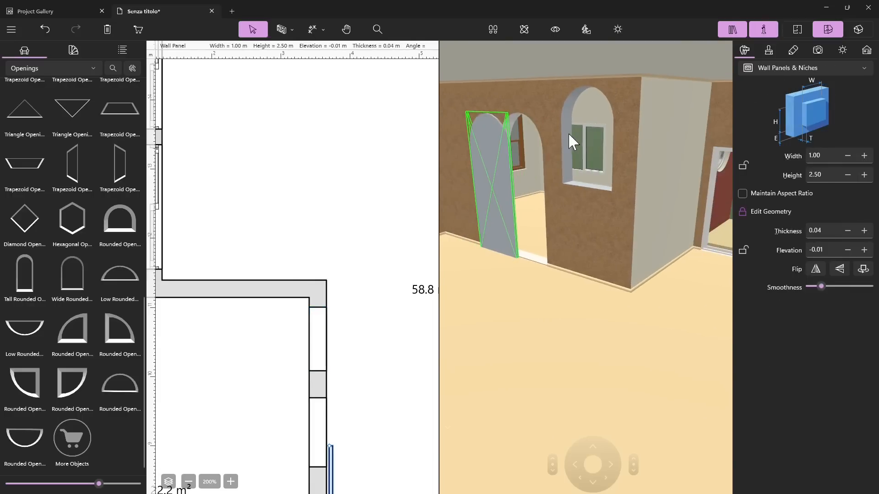
click(571, 138)
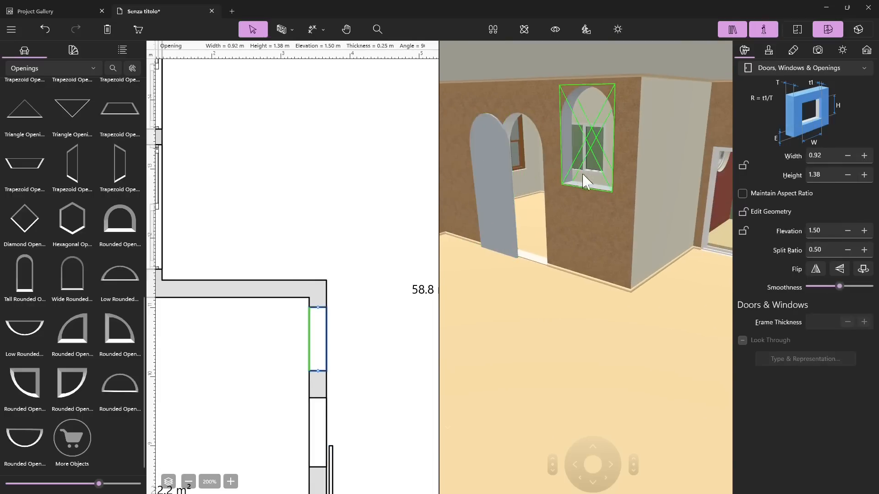
Step: Set the new opening's elevation to 0.20 m and height to 2.50 m, then scale it proportionally to 0.83 m wide
drag(846, 230, 845, 231)
drag(866, 174, 866, 175)
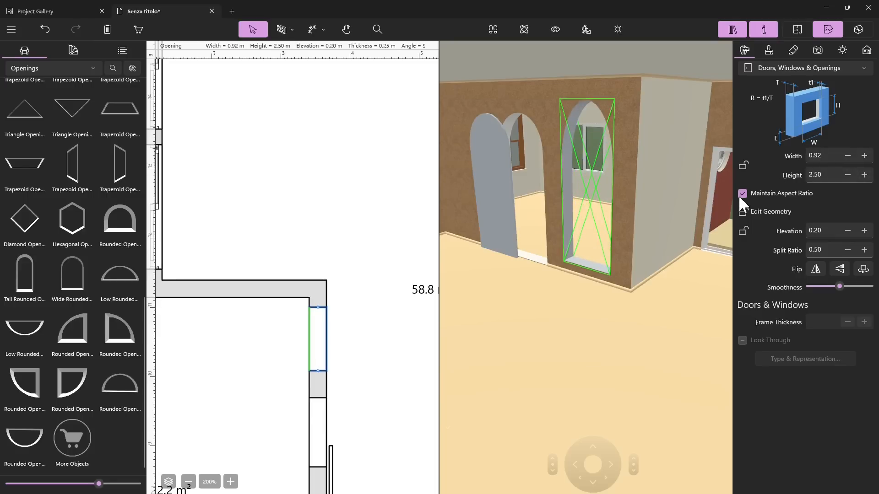
drag(846, 155, 847, 155)
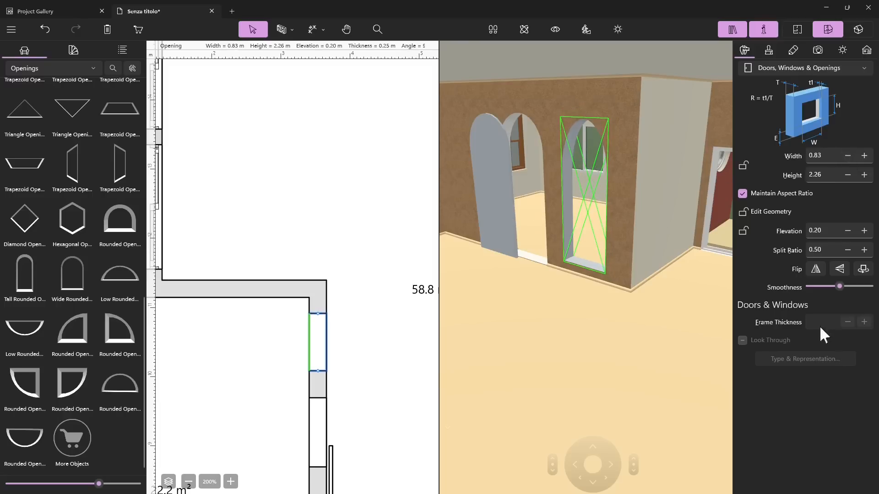
click(584, 179)
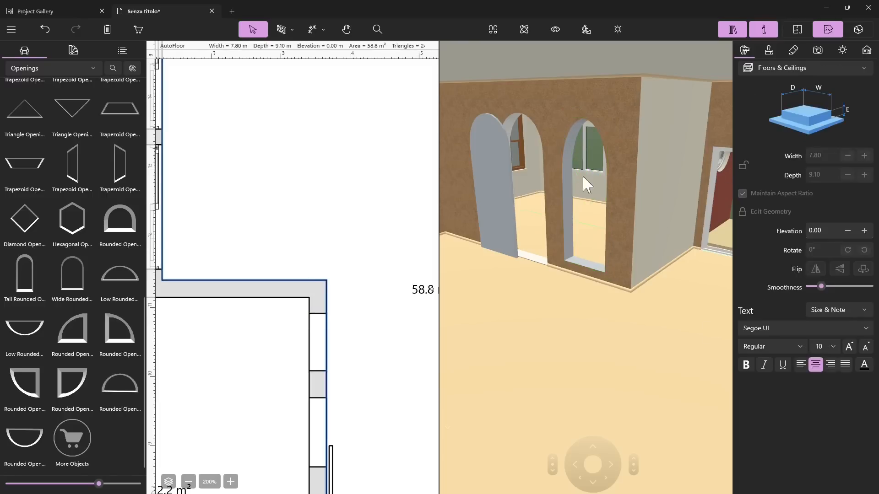
click(565, 151)
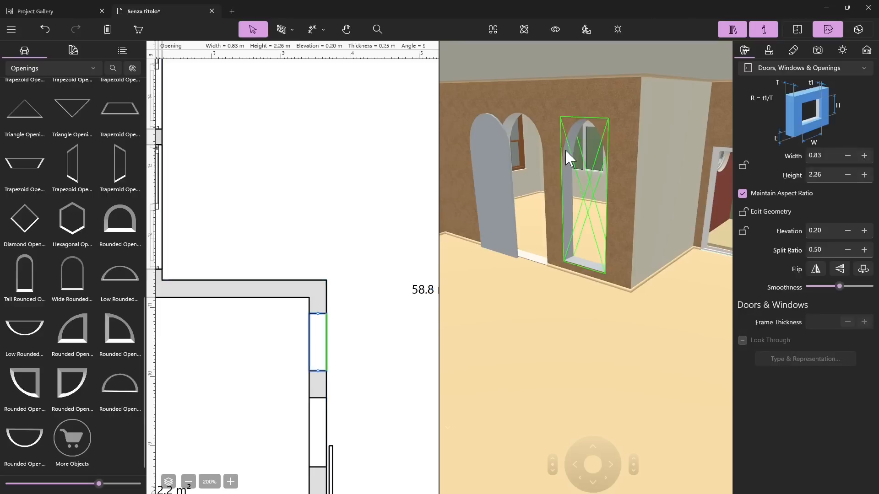
Step: Move the arched wall panel flush against the wall, just beside the existing arched opening
click(476, 158)
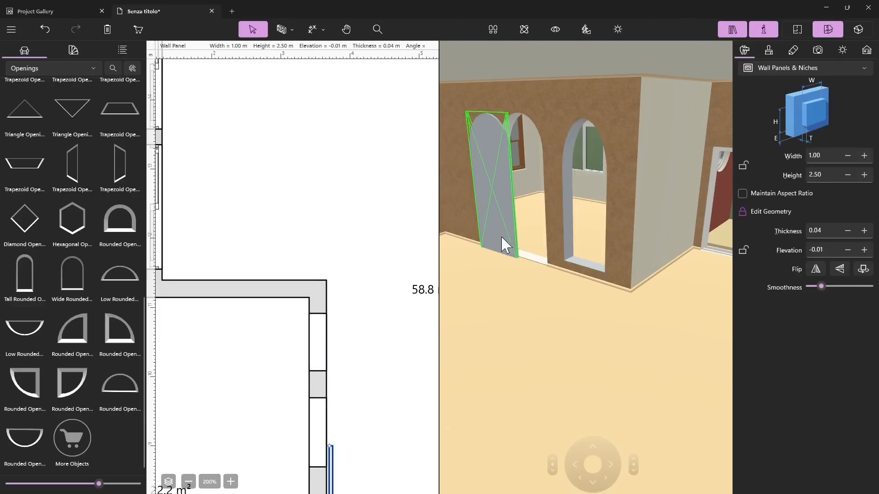
scroll(314, 235, down, 5)
mouse_move(330, 290)
mouse_down()
mouse_move(339, 314)
mouse_move(348, 291)
mouse_move(341, 300)
mouse_up()
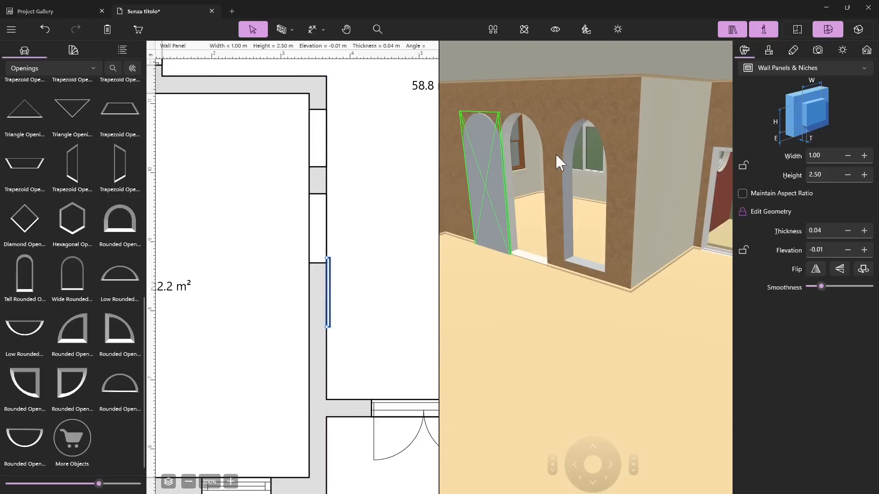
Step: Delete the newly added rounded opening near the corner, then select the arched wall panel
click(572, 137)
key(Delete)
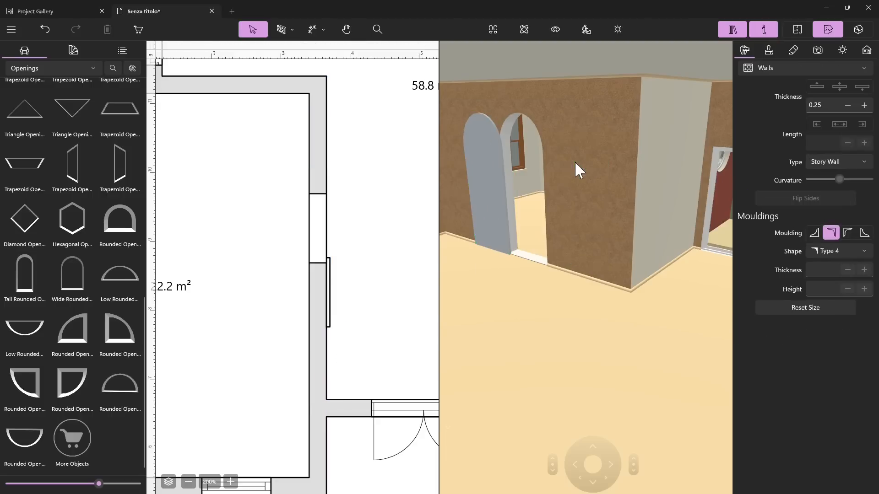
click(491, 165)
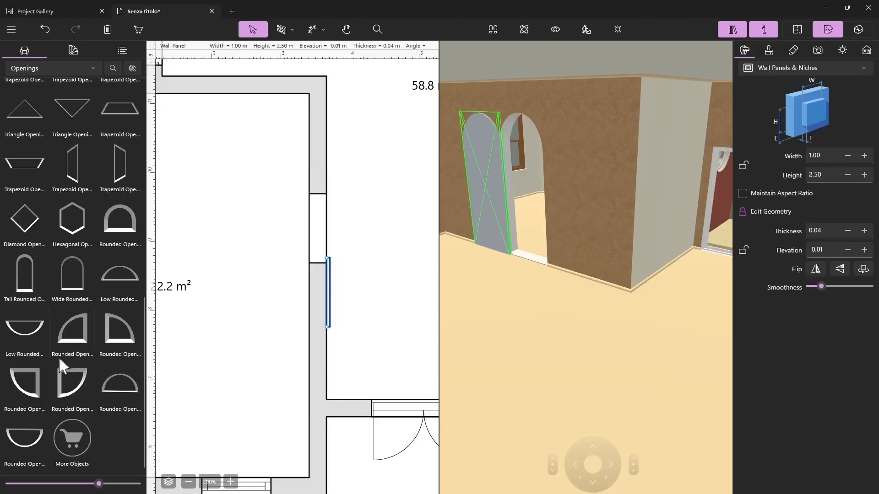
Step: Set the thickness of the garage wall's 1.45 m wide niche to -0.25 m
scroll(63, 247, up, 4)
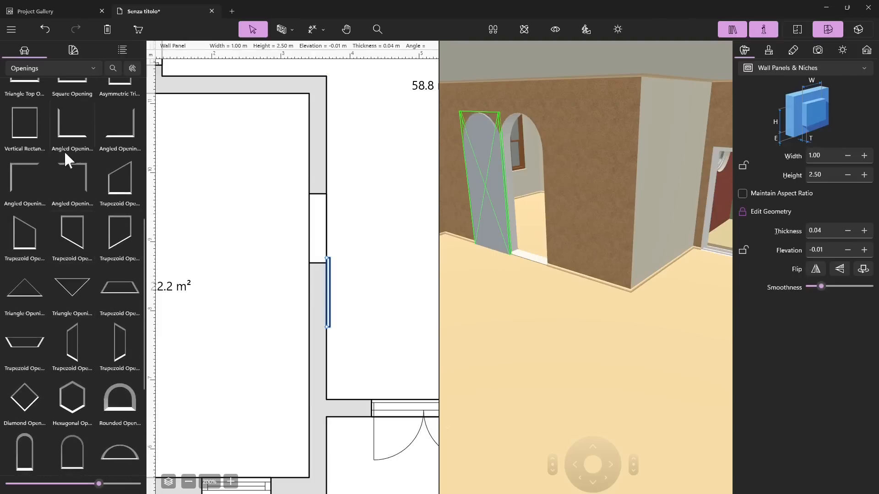
scroll(66, 154, up, 7)
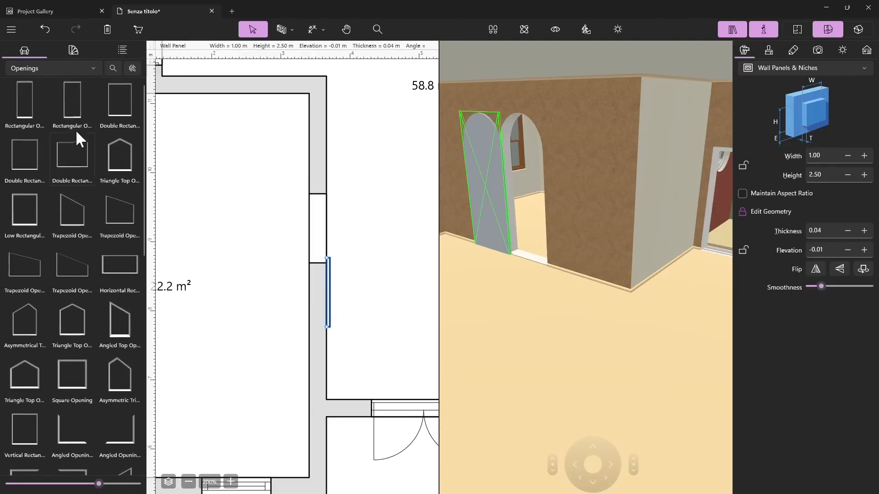
scroll(255, 257, down, 5)
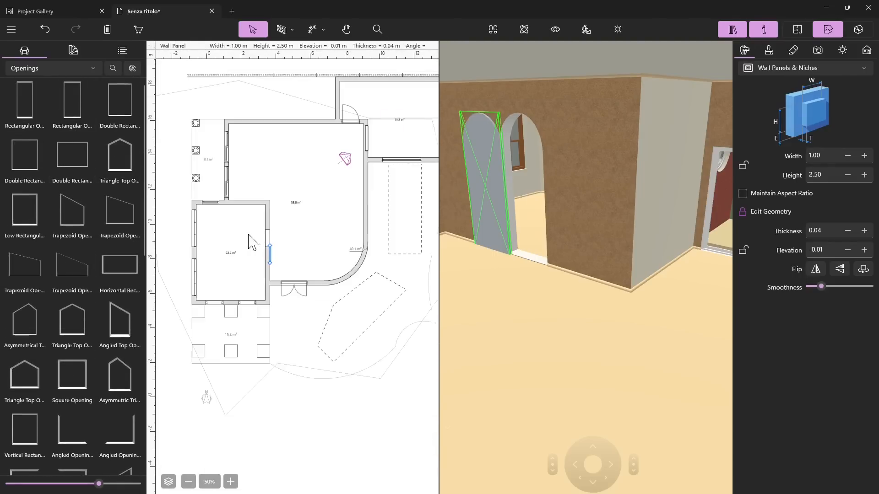
scroll(353, 163, up, 5)
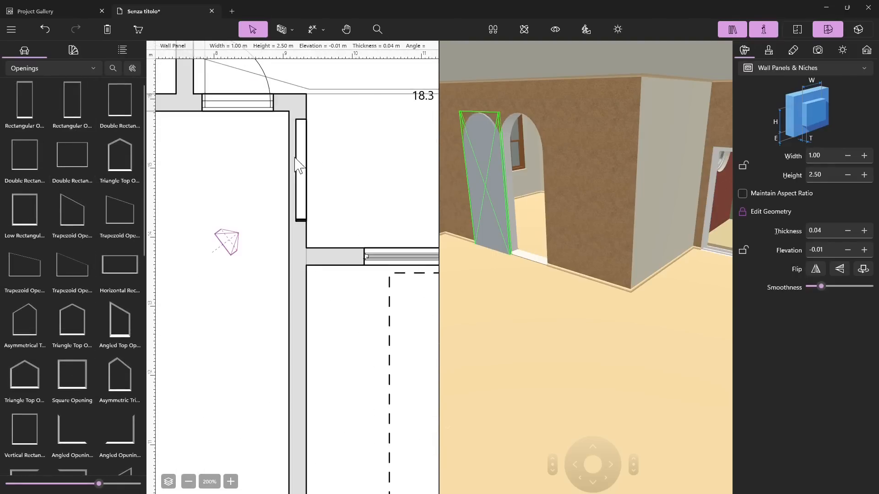
click(301, 165)
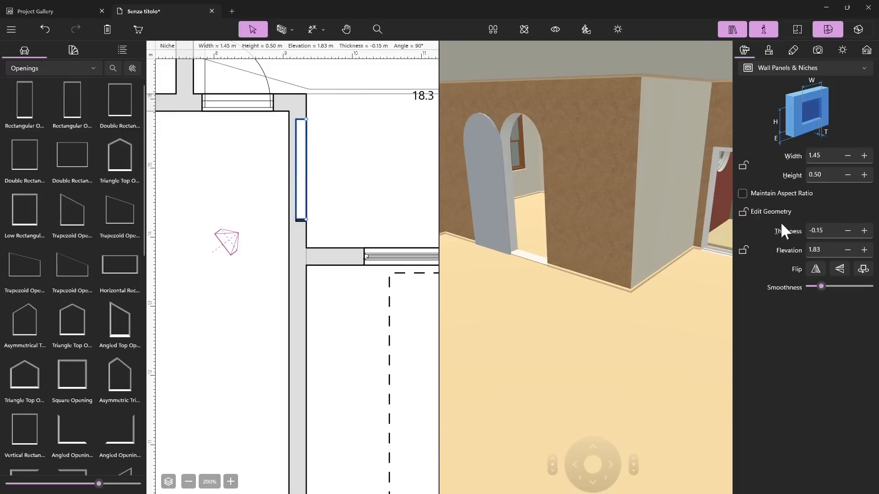
click(845, 230)
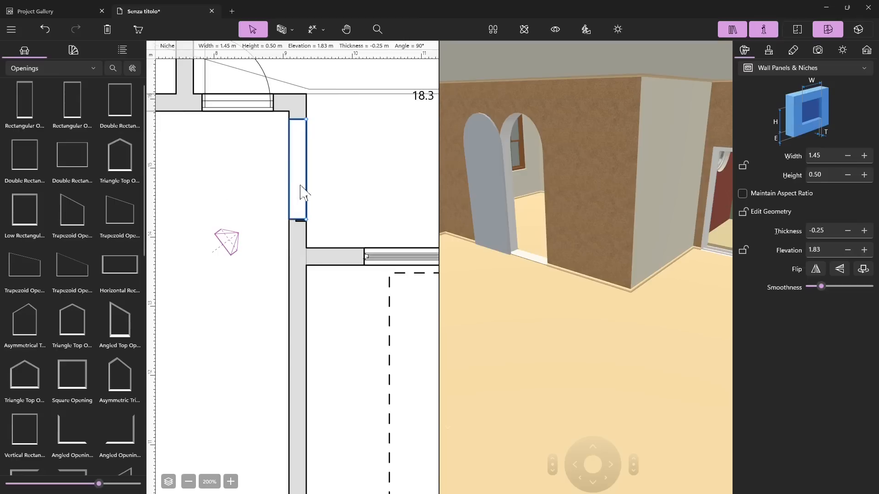
Step: Set the garage niche's thickness to -0.16 m and deselect it
click(862, 230)
click(862, 231)
click(861, 231)
click(862, 231)
click(861, 232)
click(862, 232)
click(860, 232)
click(860, 232)
click(848, 230)
click(849, 230)
click(849, 230)
click(850, 230)
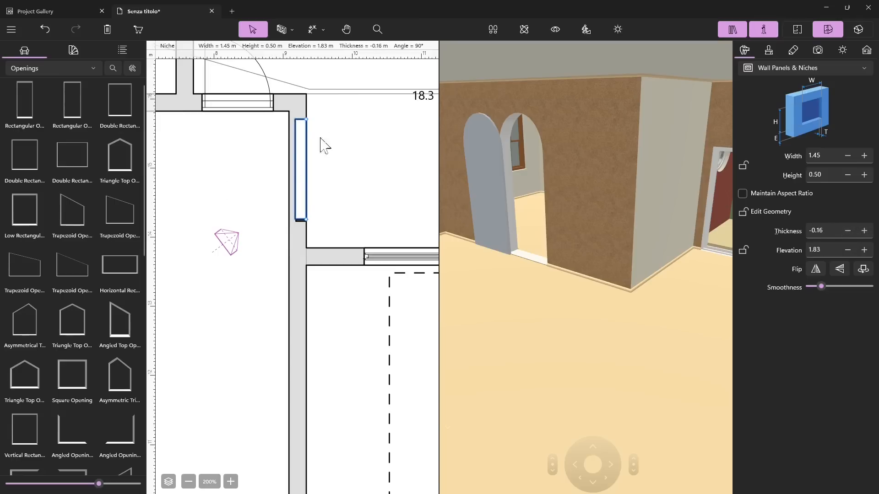
click(241, 189)
Step: Show the library's Outdoor category, then its Shapes category
scroll(382, 251, down, 1)
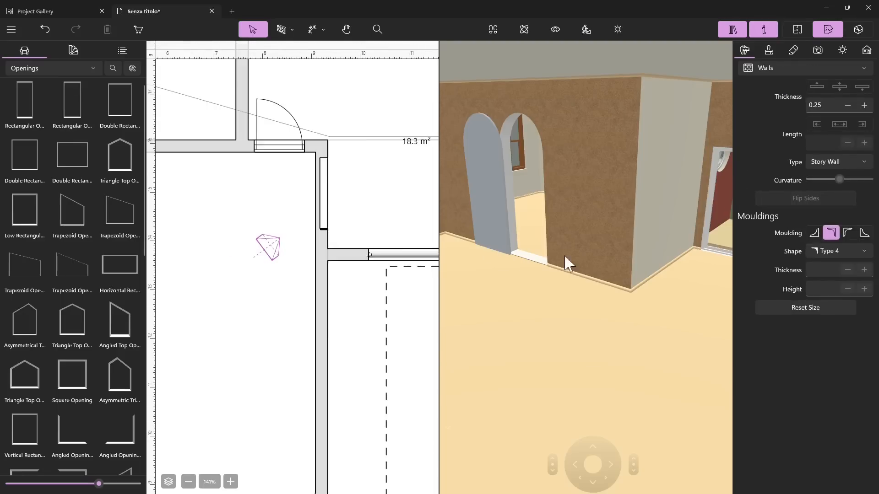
drag(565, 256, 565, 214)
scroll(378, 187, down, 1)
scroll(383, 195, down, 2)
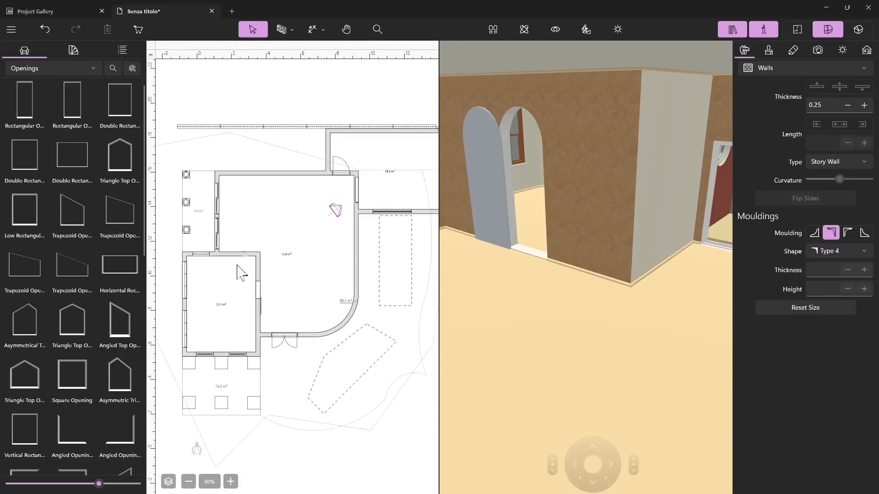
scroll(228, 284, up, 1)
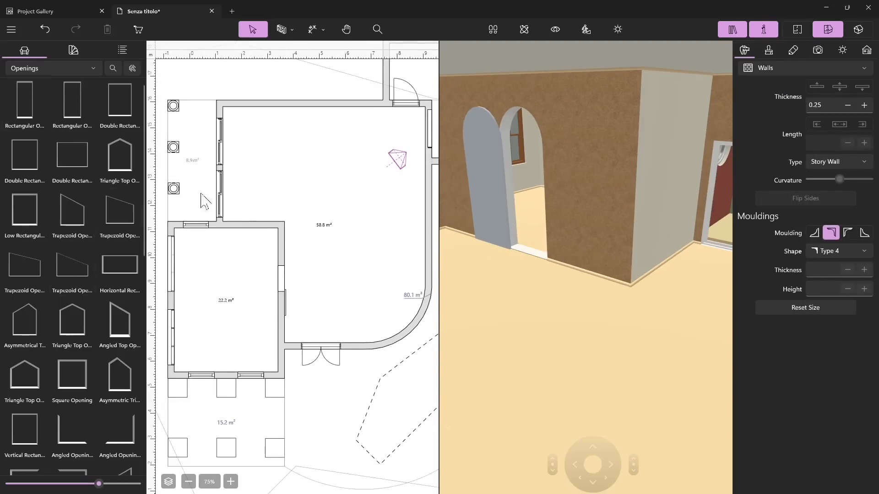
click(31, 66)
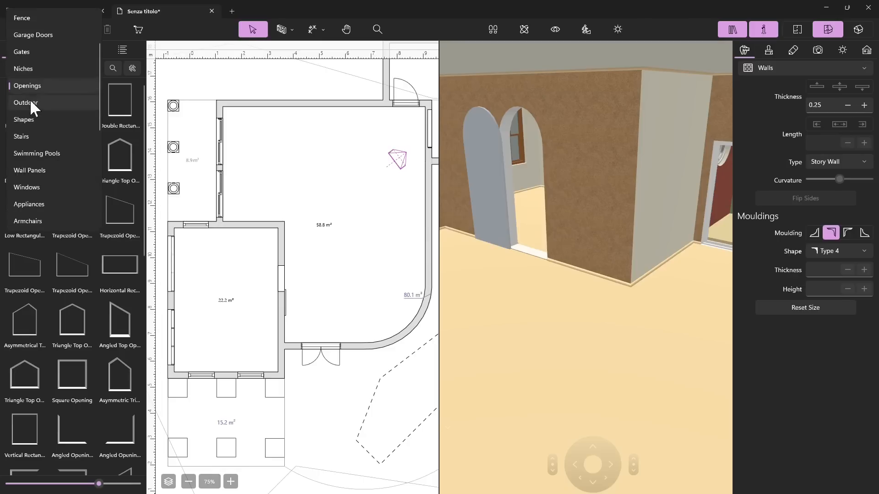
click(29, 100)
click(34, 68)
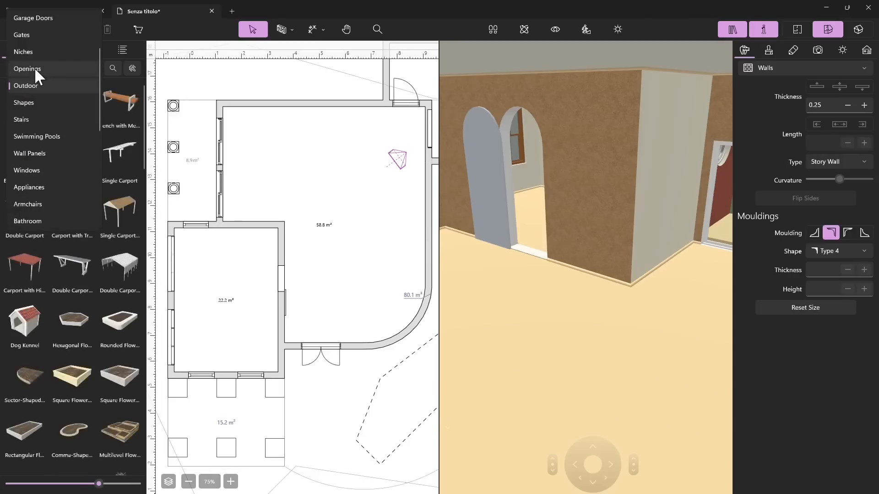
click(27, 101)
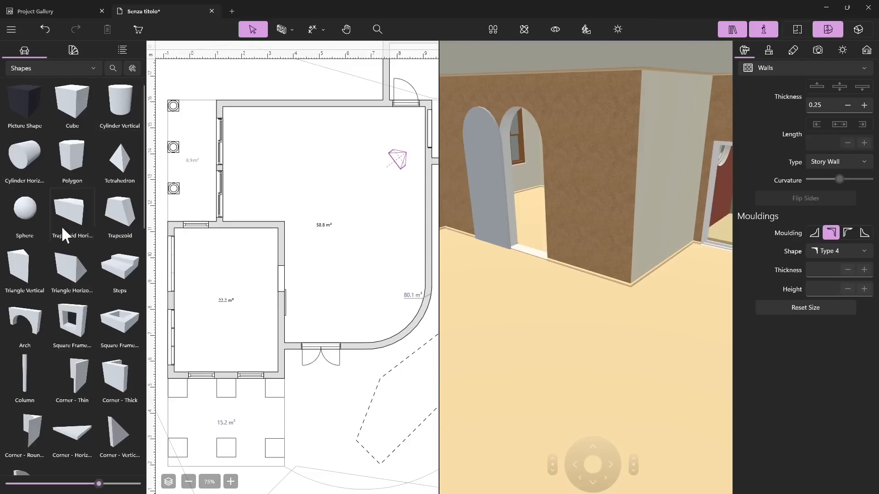
Step: Look through the Shapes category from the basic solids down to the surfaces and return to its start
scroll(63, 227, down, 3)
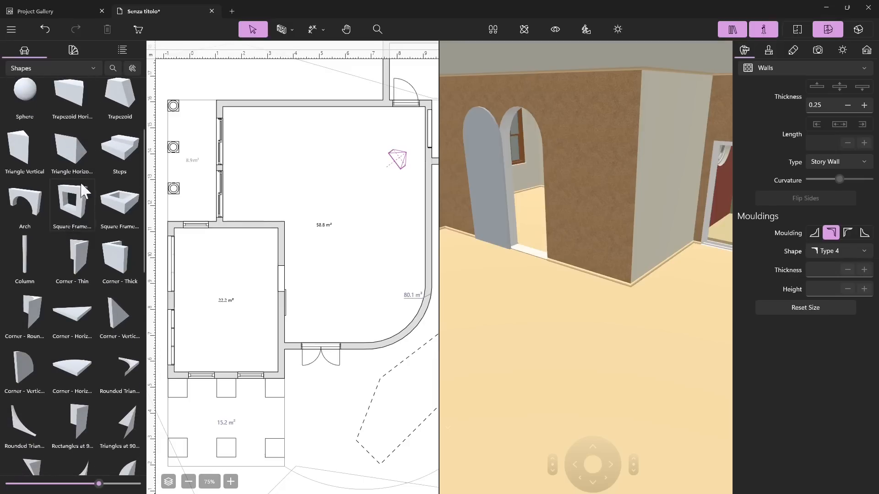
scroll(112, 218, down, 2)
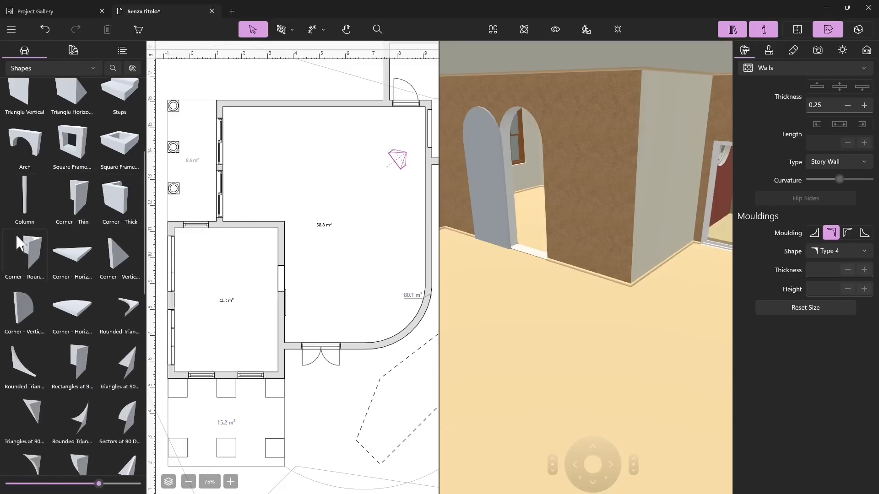
scroll(68, 254, down, 5)
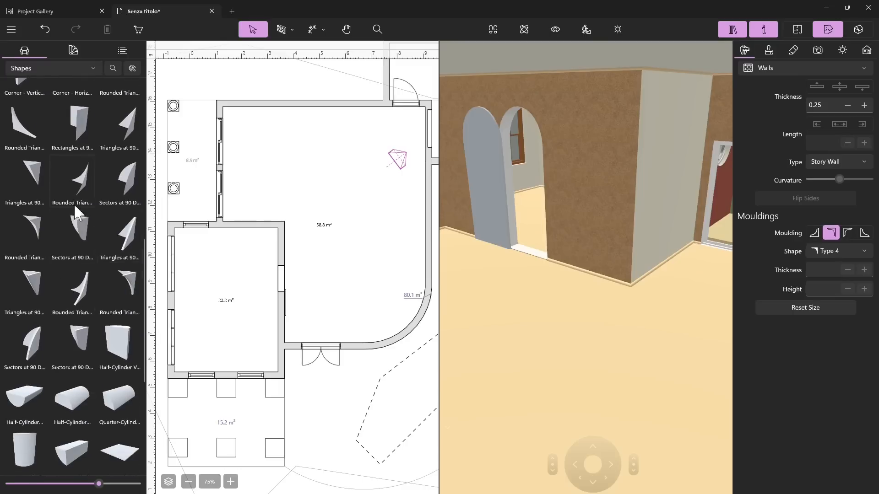
scroll(75, 332, down, 4)
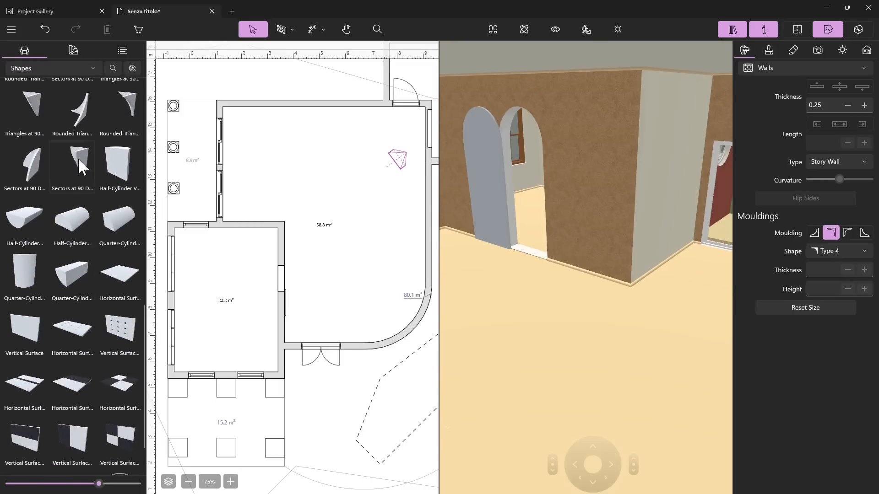
scroll(83, 154, down, 1)
scroll(65, 294, up, 1)
scroll(61, 394, up, 10)
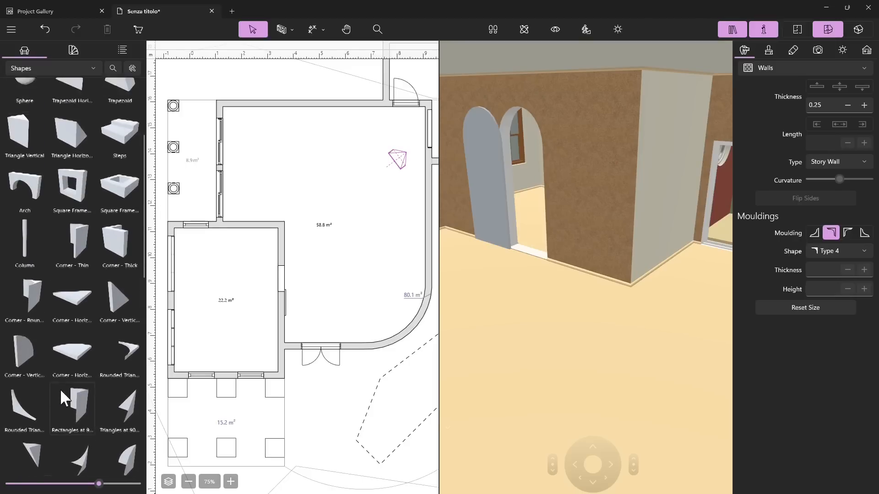
scroll(60, 389, up, 4)
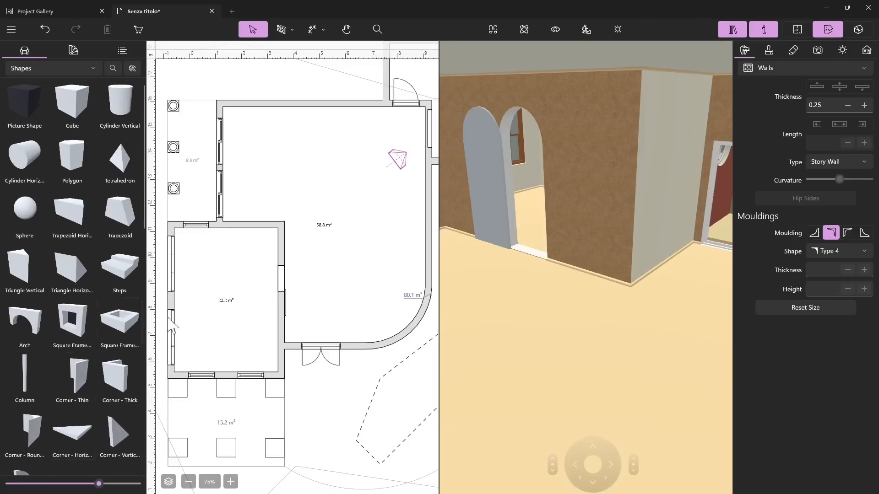
Step: Select the arched wall panel in 3D and compare it with the objects in the Shapes category
click(491, 155)
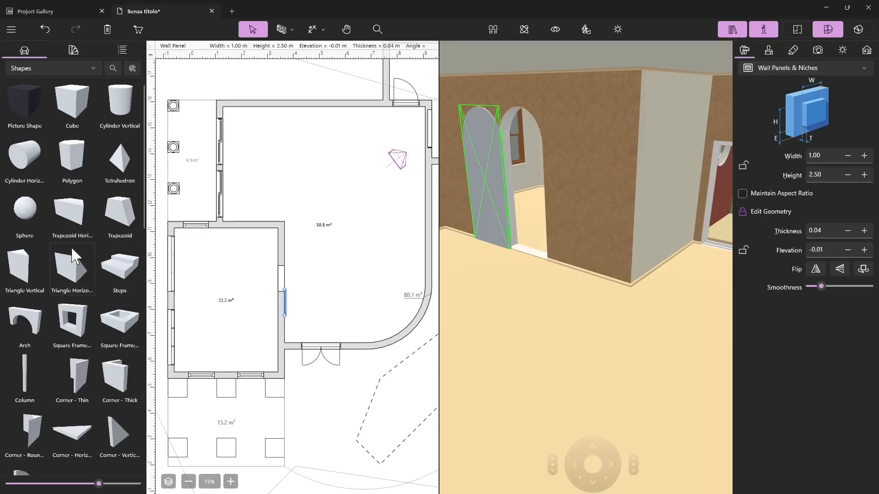
scroll(72, 247, down, 3)
scroll(67, 103, up, 3)
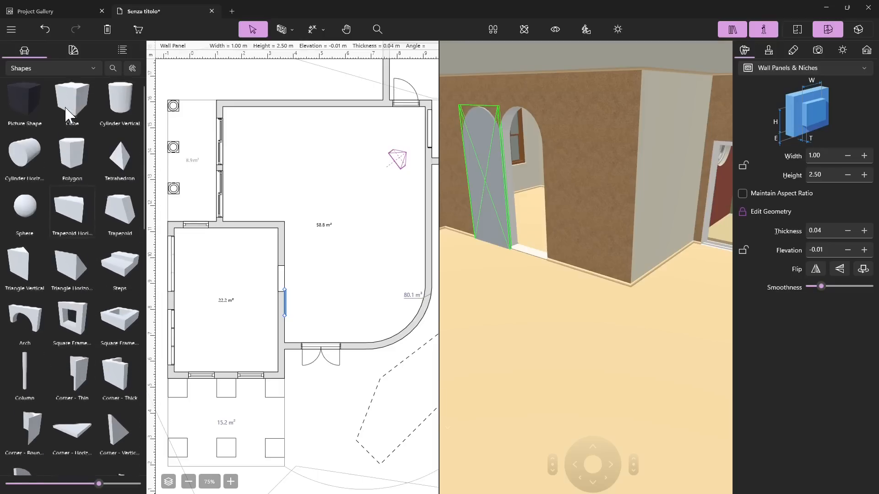
scroll(66, 240, down, 10)
scroll(39, 337, down, 5)
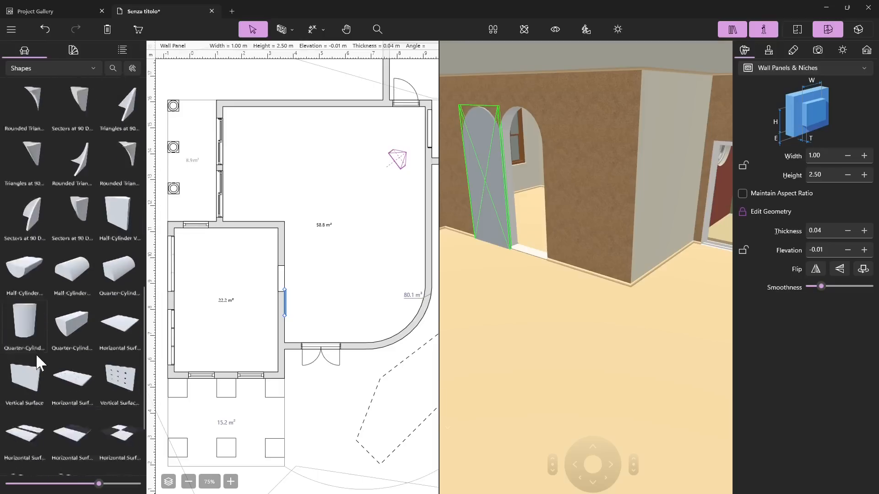
scroll(69, 229, up, 15)
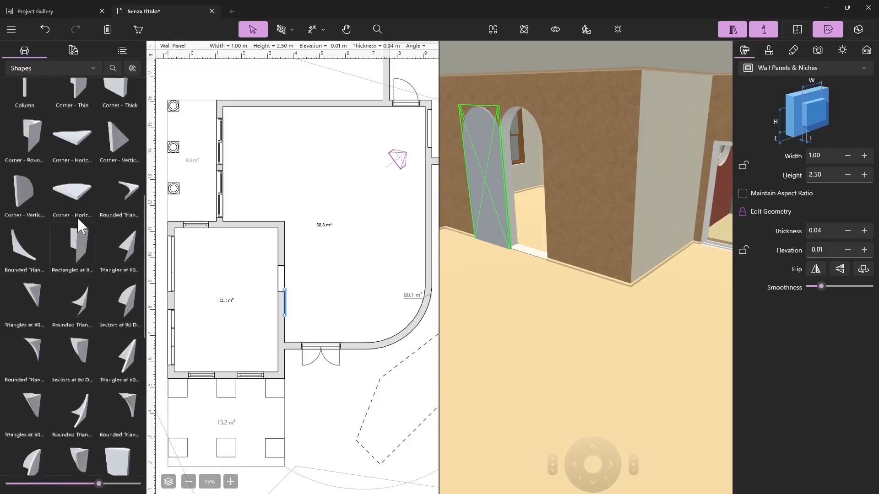
Step: Show the library's Wall Panels category and look through the angled, triangular, trapezoid and rounded panels
click(33, 69)
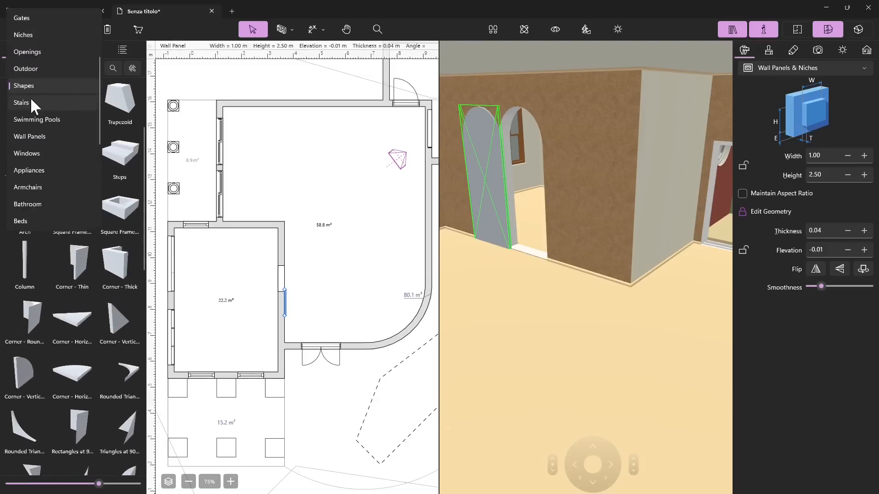
scroll(31, 97, down, 1)
scroll(32, 160, down, 2)
scroll(38, 205, down, 3)
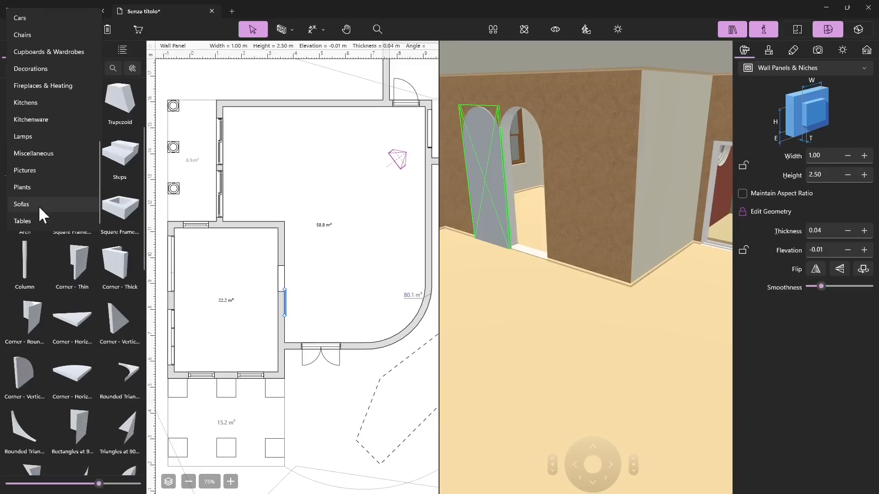
scroll(31, 220, up, 2)
scroll(32, 216, up, 2)
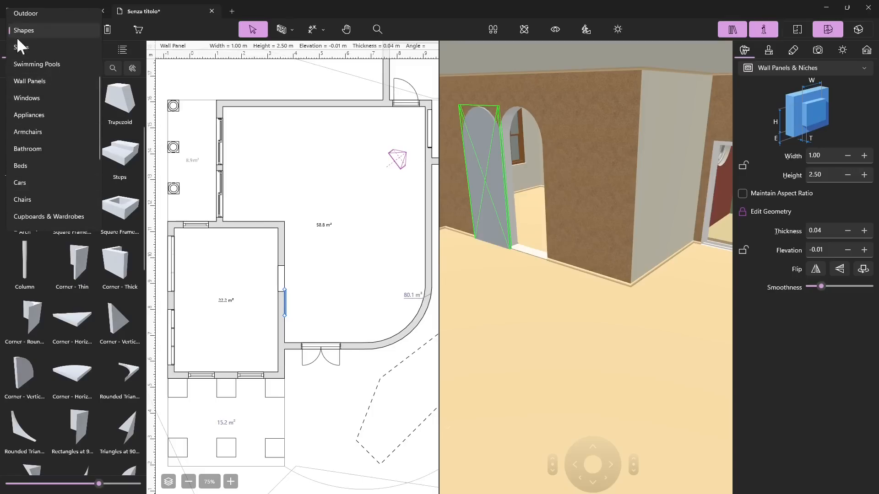
click(20, 79)
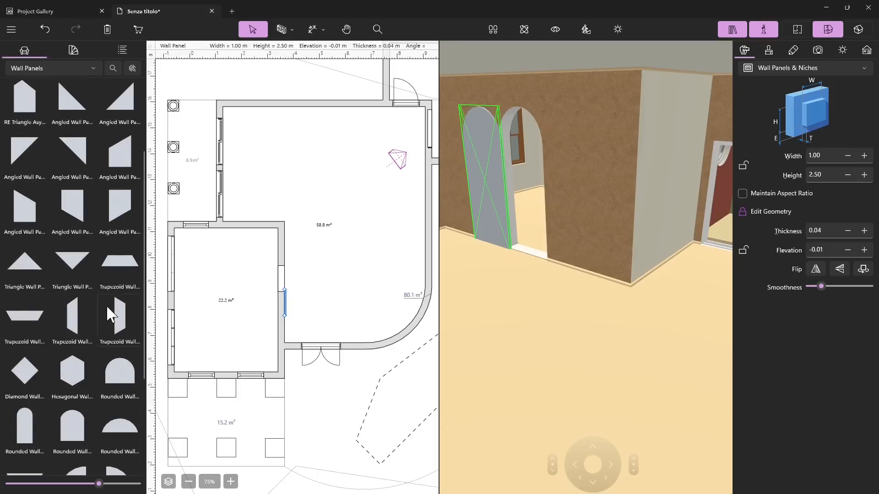
scroll(32, 316, down, 3)
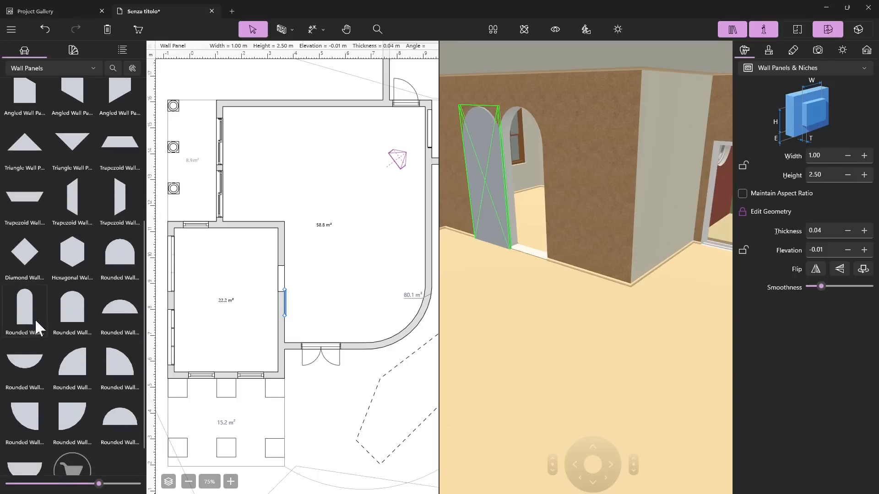
scroll(33, 312, up, 3)
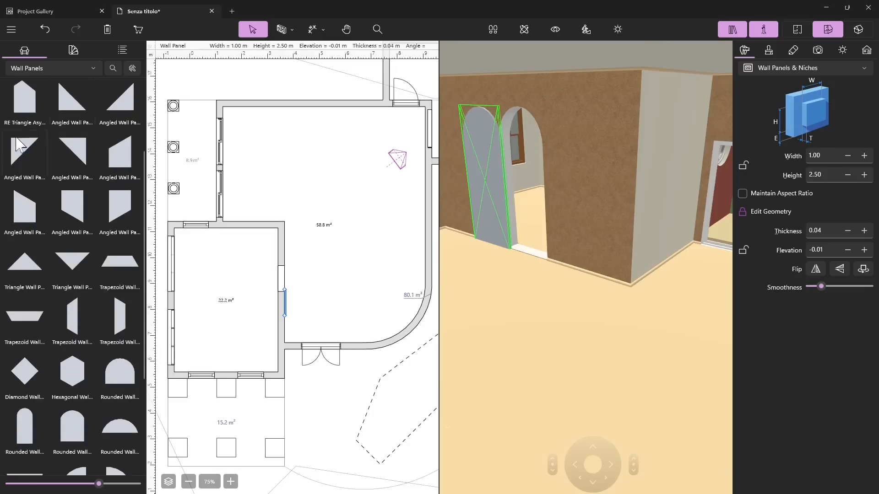
scroll(50, 247, down, 4)
Step: Place a tall rounded wall panel in the large room near the arched panel and set its width to 0.54 m
drag(17, 276, 298, 280)
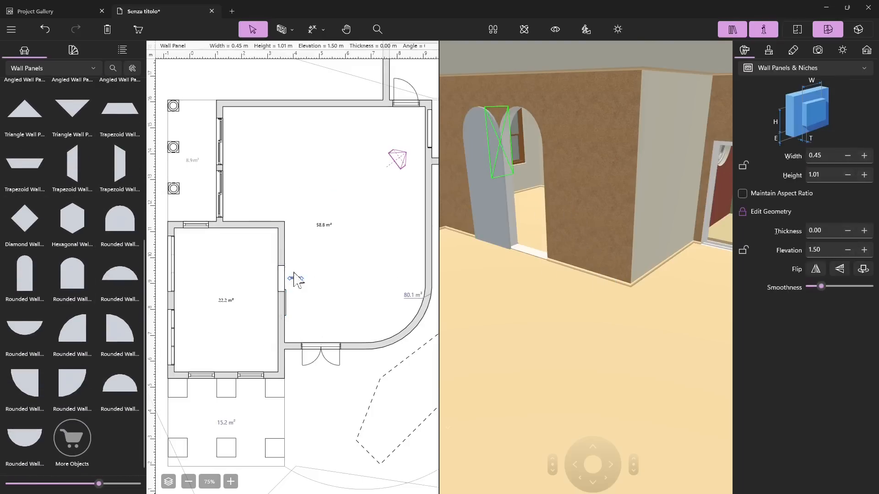
mouse_move(296, 281)
mouse_down()
mouse_move(305, 304)
mouse_move(307, 279)
mouse_up()
click(865, 156)
click(865, 155)
click(864, 156)
click(865, 155)
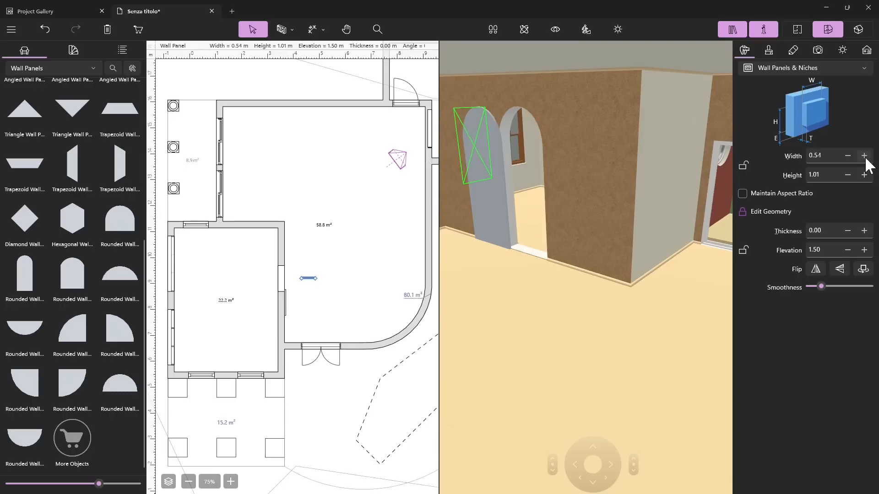
Step: Set the new rounded panel's height to 1.11 m and its thickness to 0.08 m
click(864, 175)
click(864, 175)
click(864, 175)
click(865, 174)
click(864, 175)
click(865, 230)
click(864, 230)
click(864, 230)
click(865, 230)
click(864, 230)
click(864, 230)
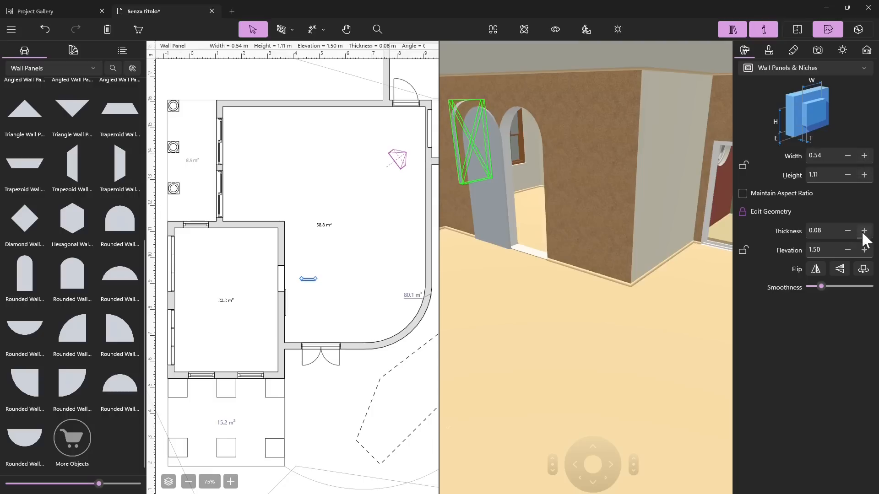
Step: Flip the small rounded panel front to back and reposition it in front of the arched panel
click(487, 177)
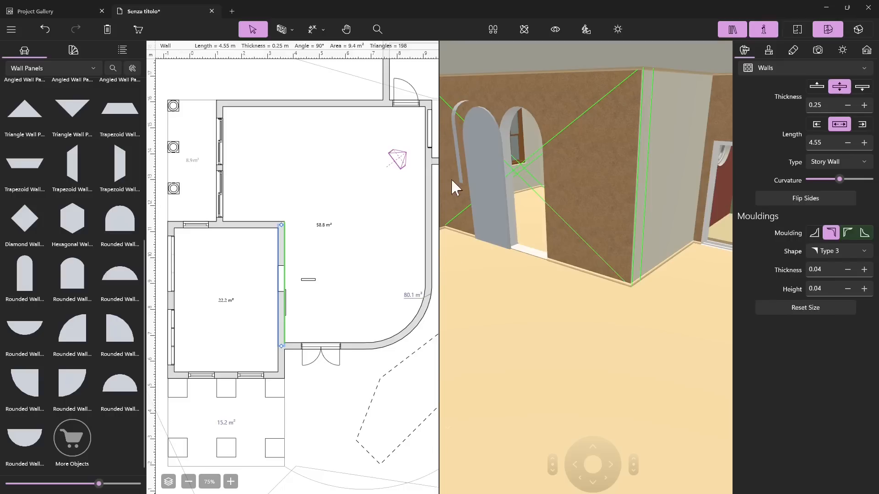
click(283, 300)
drag(309, 281, 308, 301)
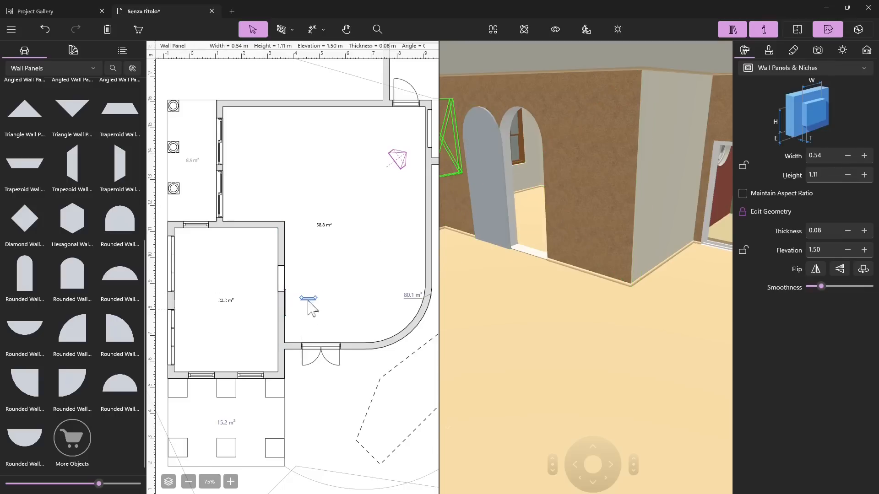
click(835, 266)
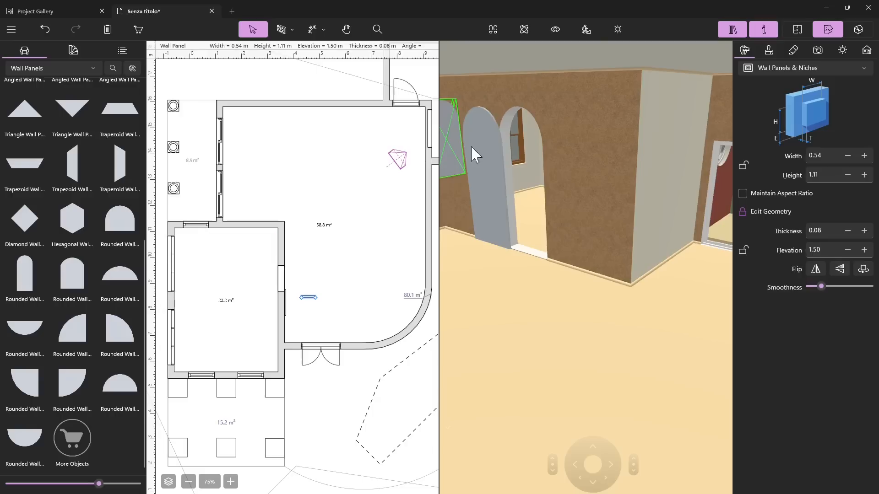
drag(309, 298, 309, 267)
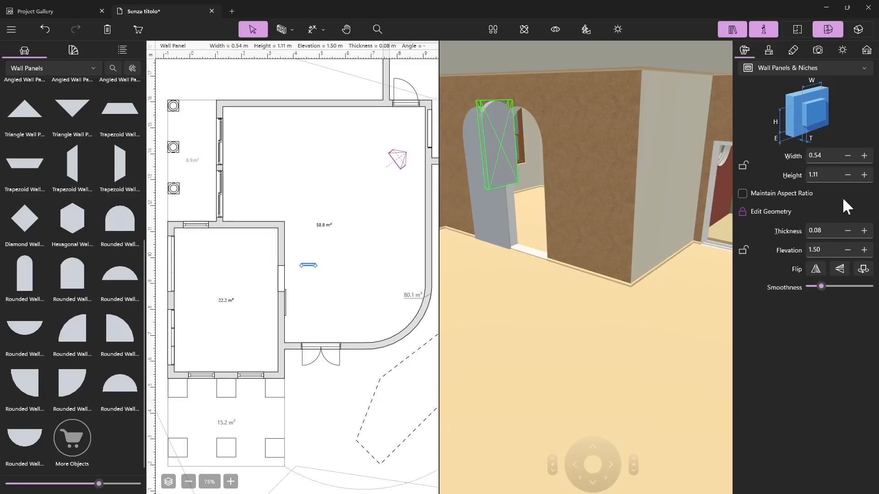
Step: Delete the small rounded panel and select the large arched wall panel in 3D
scroll(57, 320, up, 5)
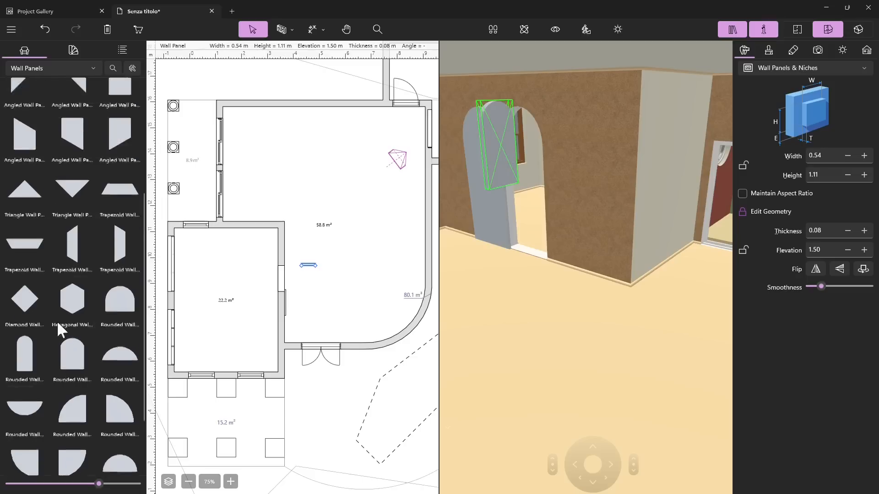
click(493, 251)
click(485, 118)
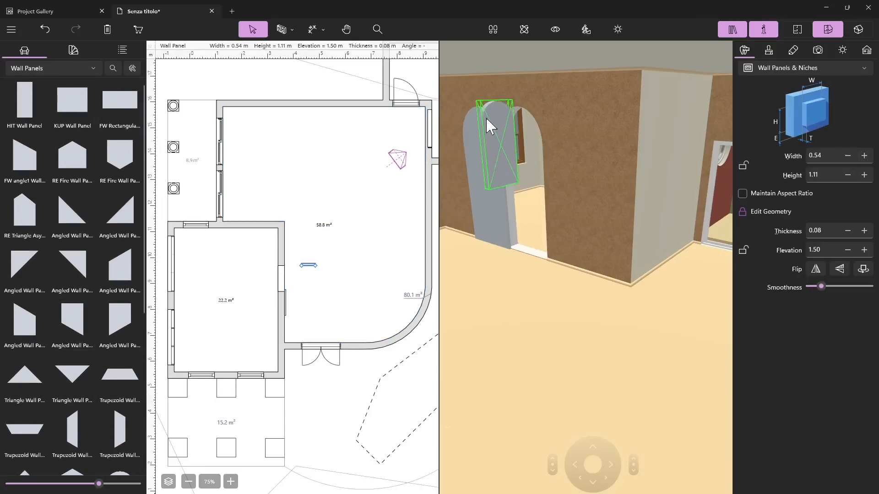
key(Delete)
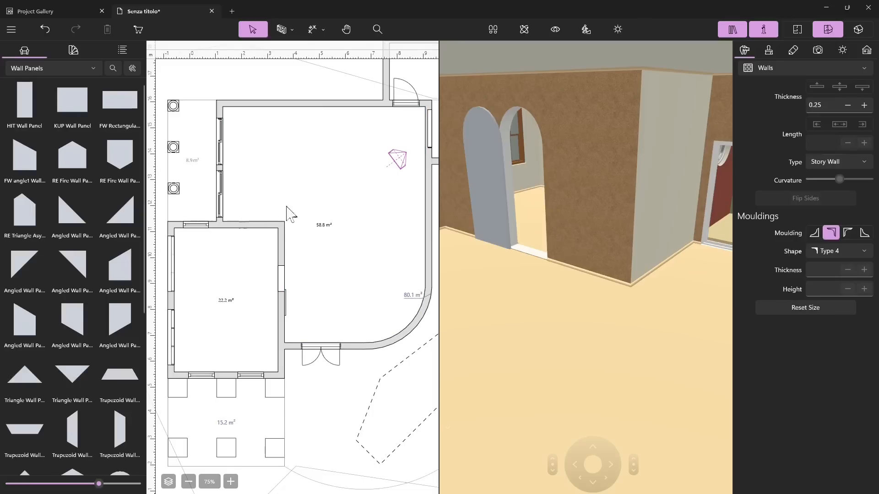
scroll(18, 284, down, 2)
drag(21, 318, 488, 147)
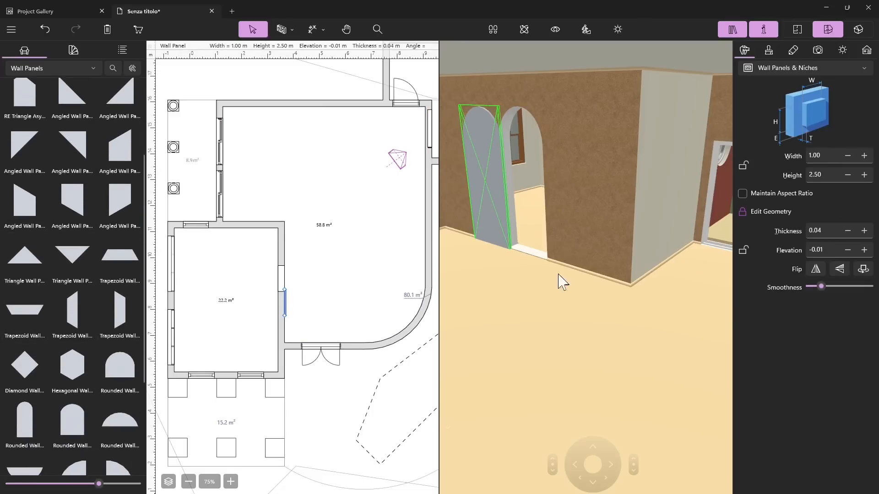
Step: Show the library's Windows category
scroll(52, 76, up, 2)
click(55, 71)
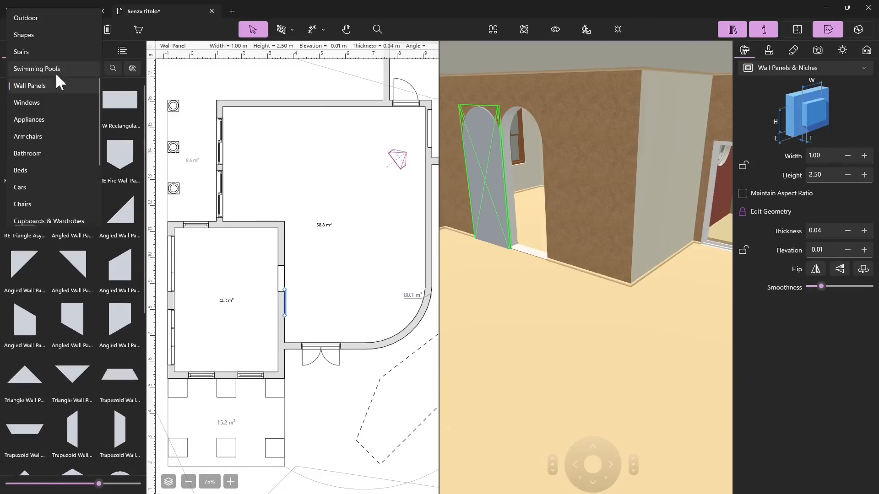
scroll(36, 119, up, 3)
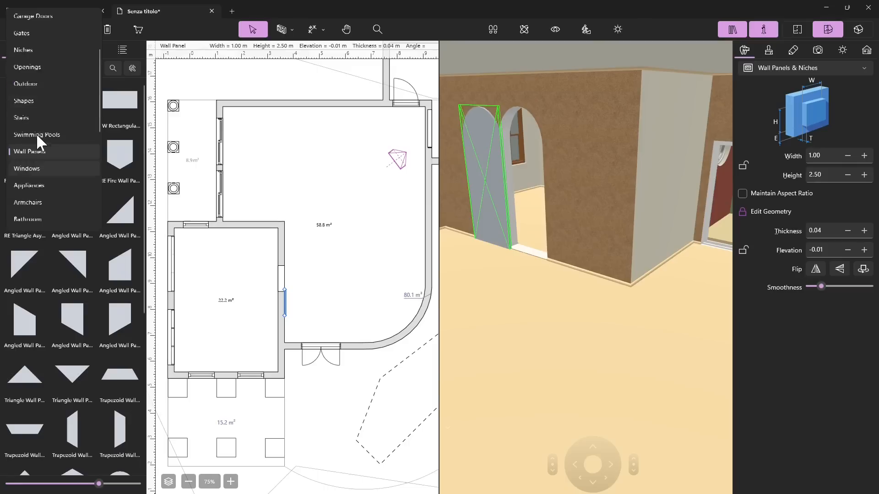
scroll(69, 171, down, 2)
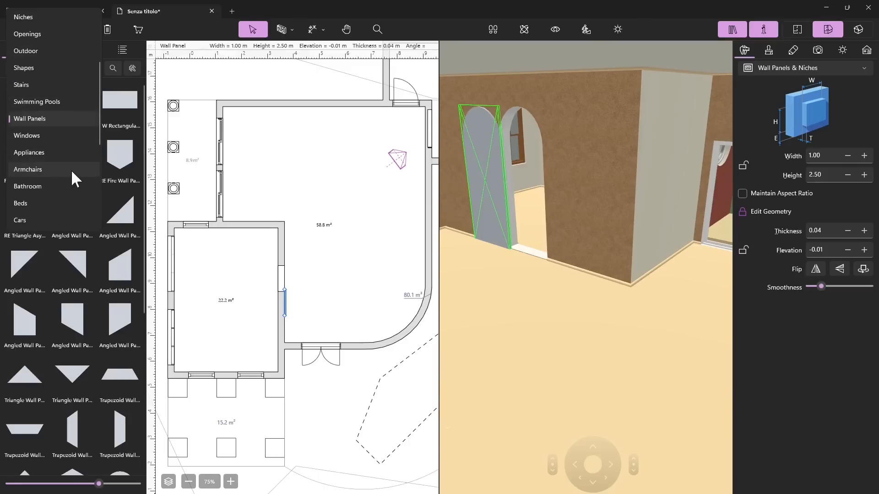
click(38, 133)
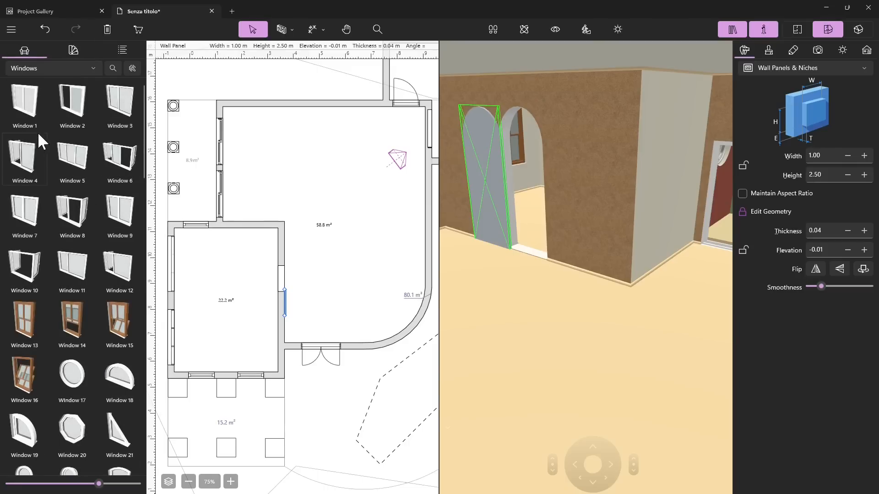
Step: Select the first window in the lower wall of the 22.2 m² room and show it in 3D
scroll(271, 230, down, 3)
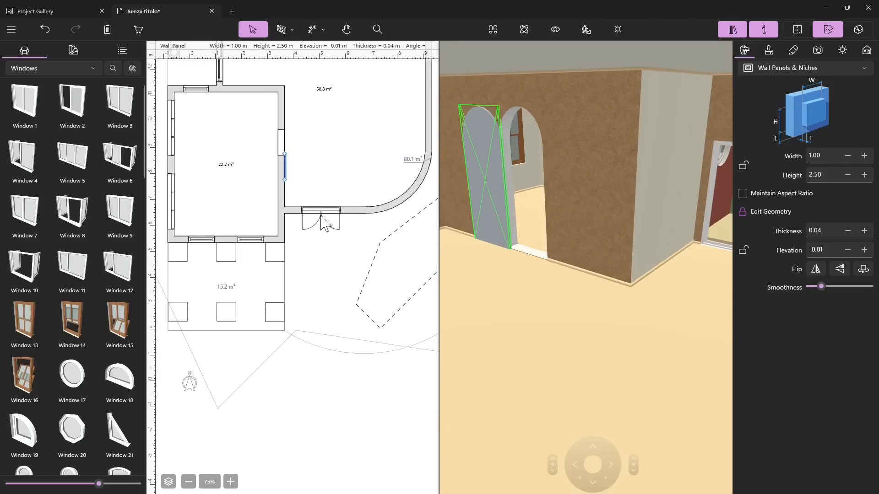
click(202, 240)
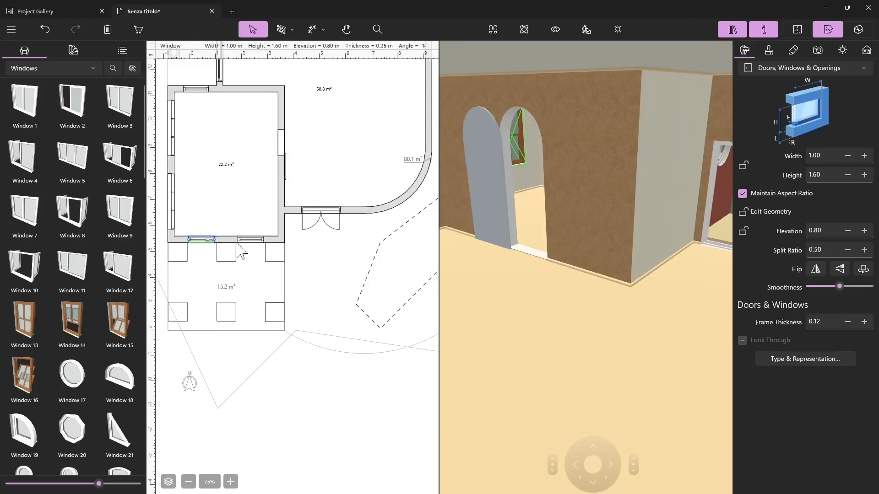
click(258, 239)
click(202, 241)
right_click(203, 241)
click(241, 341)
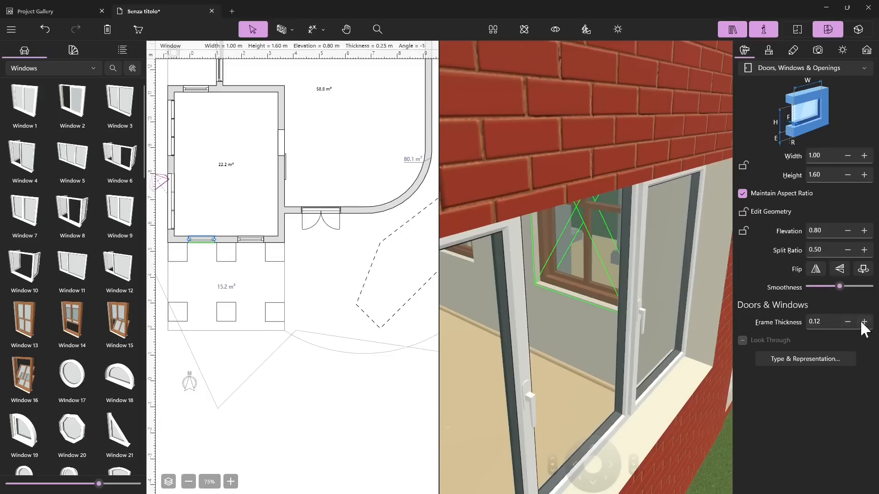
Step: Show the 22.2 m² room's lower three-pane side window in 3D and examine it from inside
scroll(257, 277, down, 1)
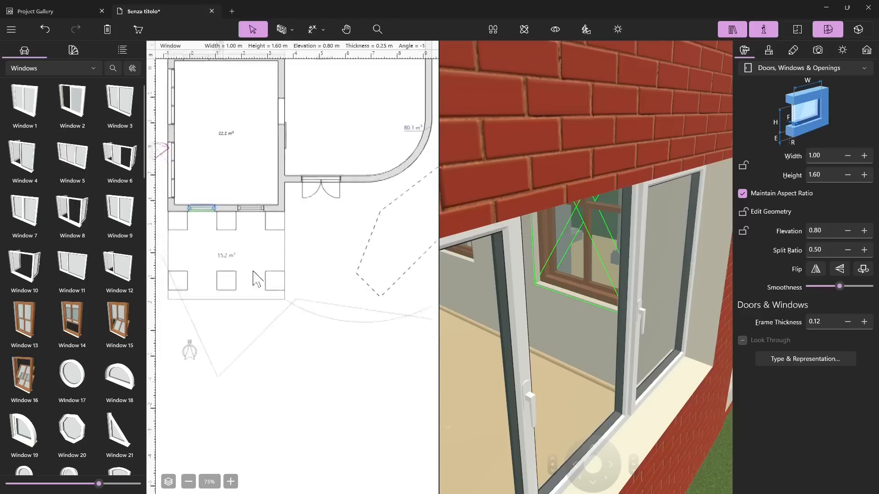
scroll(247, 275, up, 3)
right_click(173, 262)
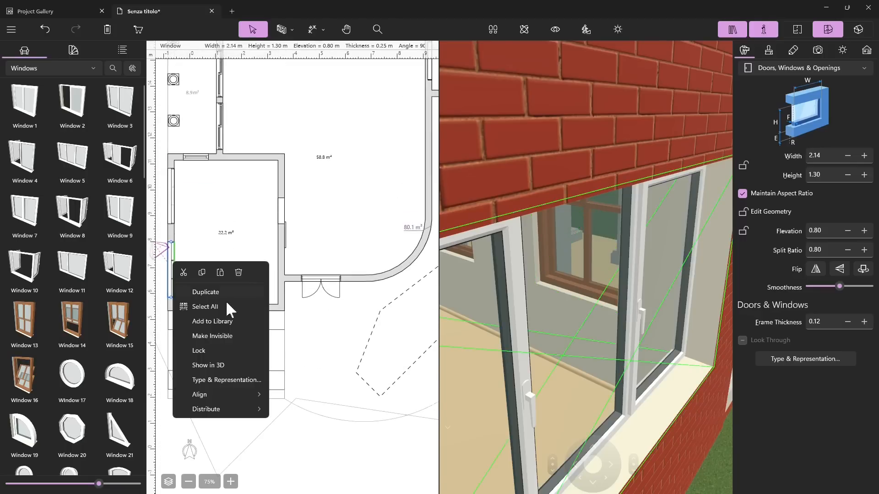
click(216, 365)
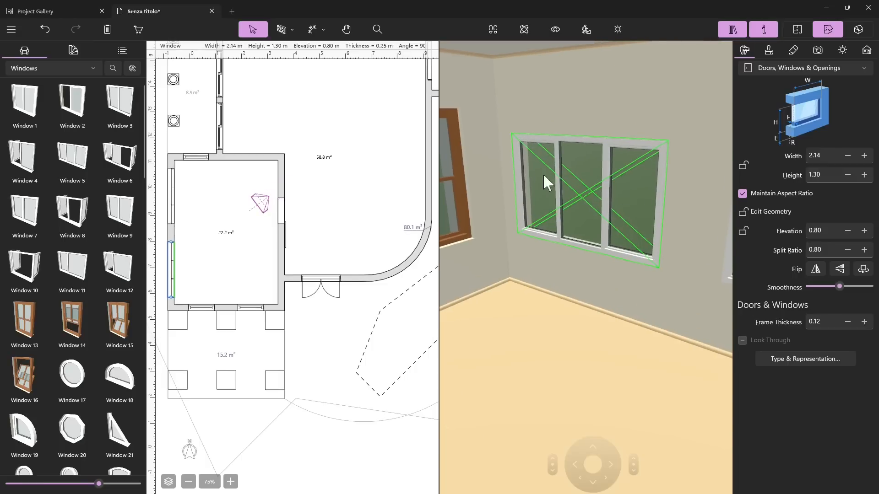
click(525, 29)
mouse_move(555, 182)
mouse_down()
mouse_move(567, 190)
mouse_move(512, 168)
mouse_move(671, 214)
mouse_move(577, 221)
mouse_move(272, 190)
mouse_move(210, 226)
mouse_move(346, 241)
mouse_move(314, 230)
mouse_up()
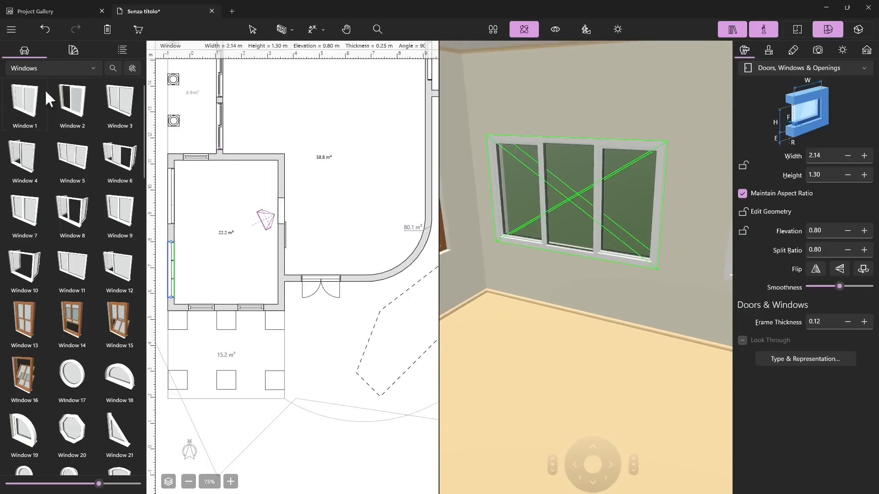
Step: Place UP window 02 in the upper wall of the large room and show it in 3D
scroll(35, 234, down, 4)
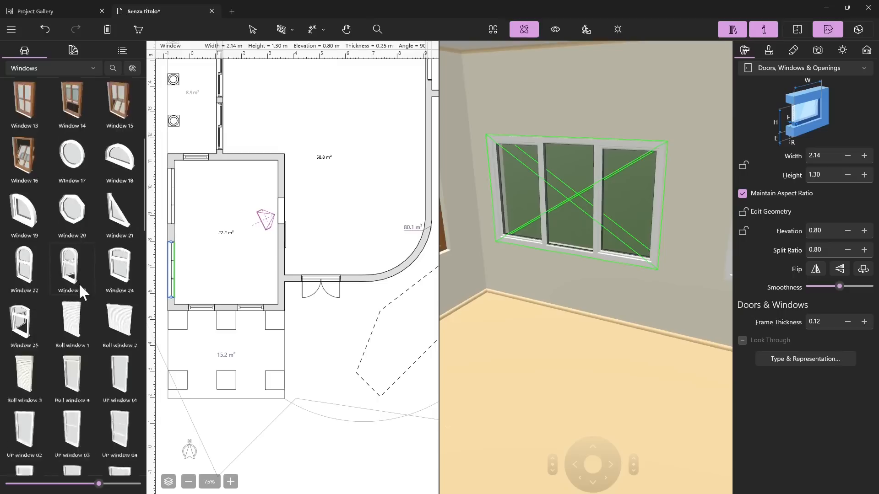
scroll(83, 275, down, 2)
scroll(76, 274, down, 2)
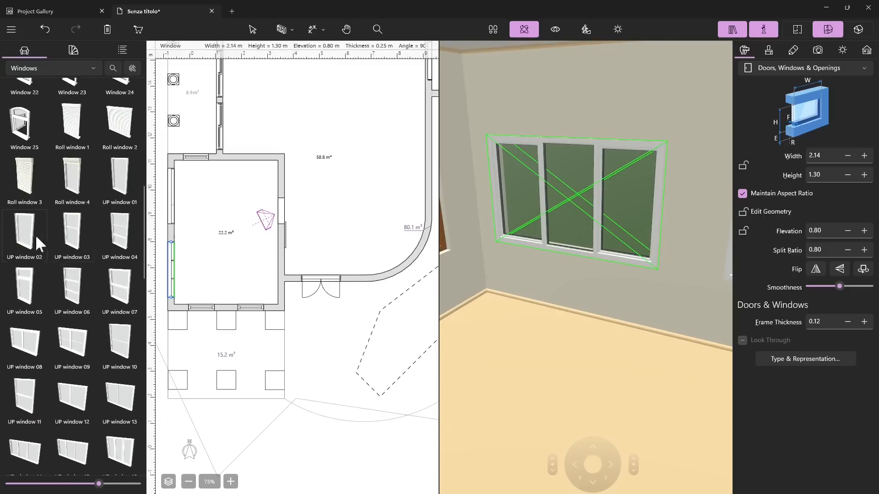
scroll(229, 238, up, 5)
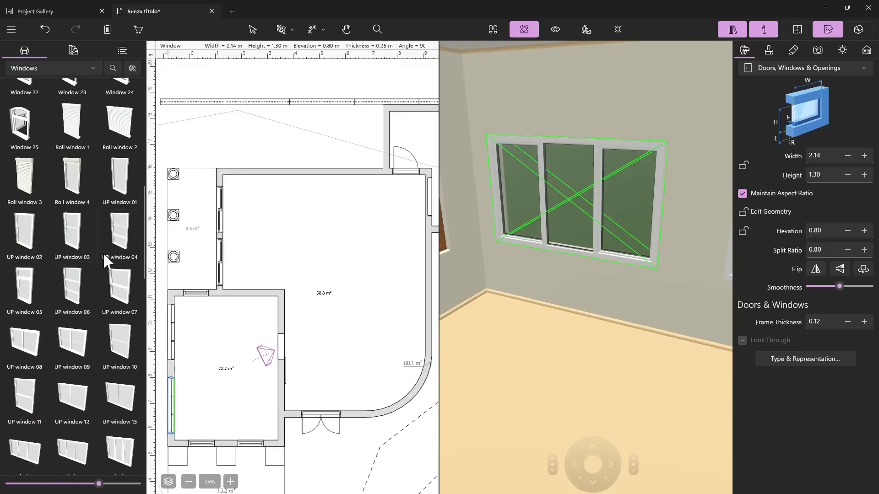
drag(21, 247, 250, 178)
right_click(250, 179)
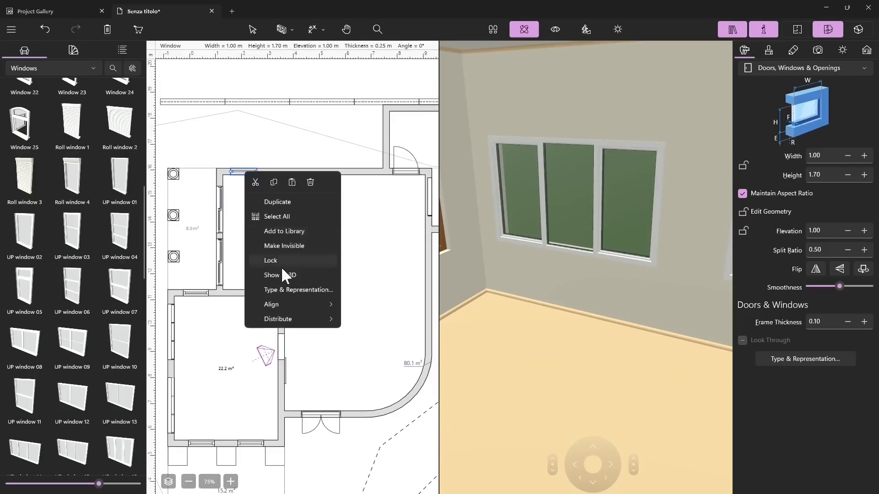
click(285, 275)
Step: Set the elevation of the new window in the large room's upper wall to 0.70 m
scroll(546, 275, down, 10)
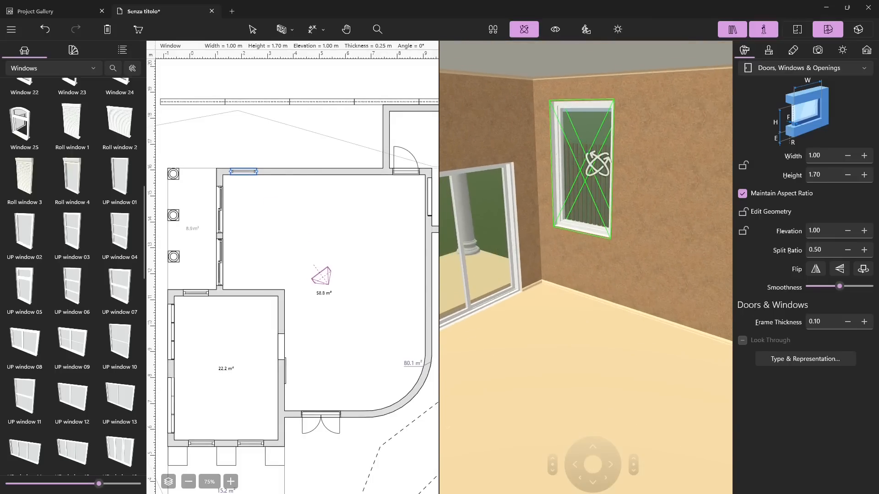
click(809, 251)
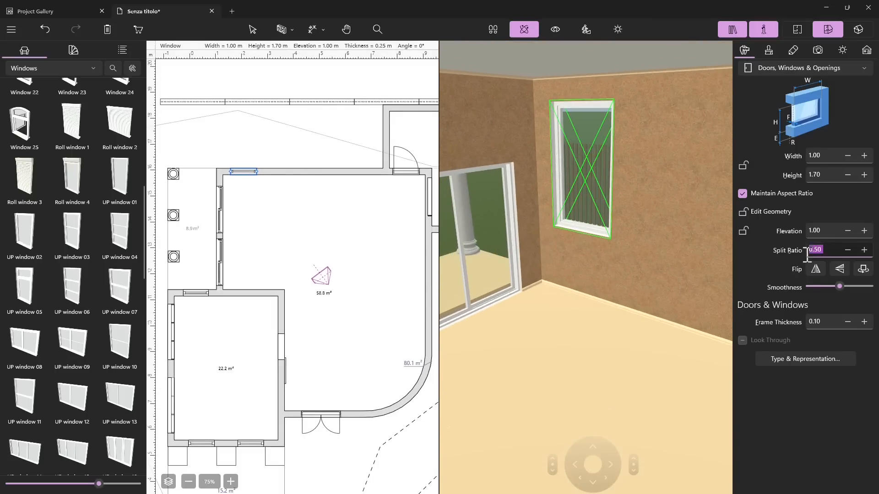
click(827, 230)
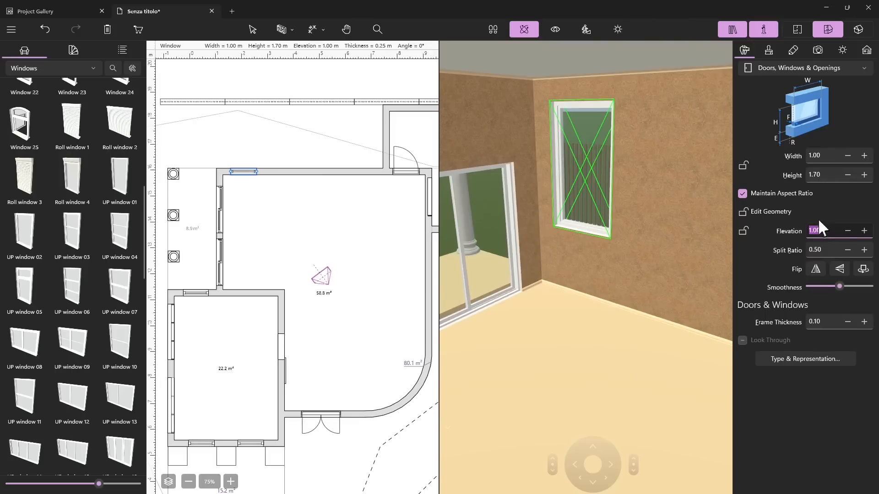
text(0.7)
key(Return)
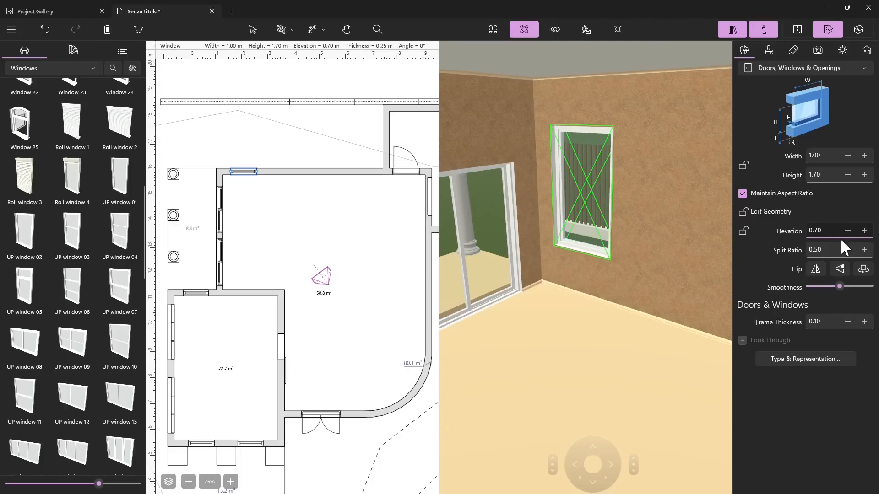
Step: Duplicate the window along the large room's upper wall to form a row of five adjoining windows
click(243, 173)
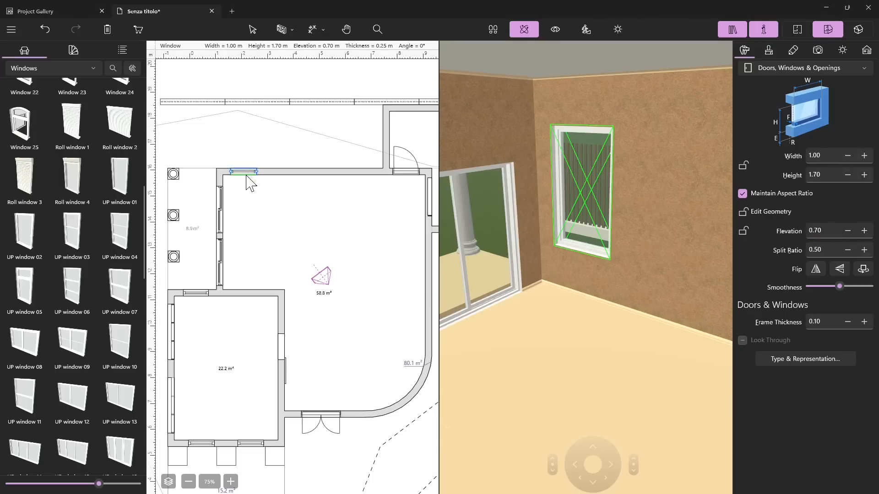
ctrl+drag(246, 175, 366, 170)
scroll(307, 196, up, 1)
drag(521, 258, 551, 251)
scroll(551, 251, down, 3)
drag(551, 301, 524, 271)
scroll(529, 272, up, 2)
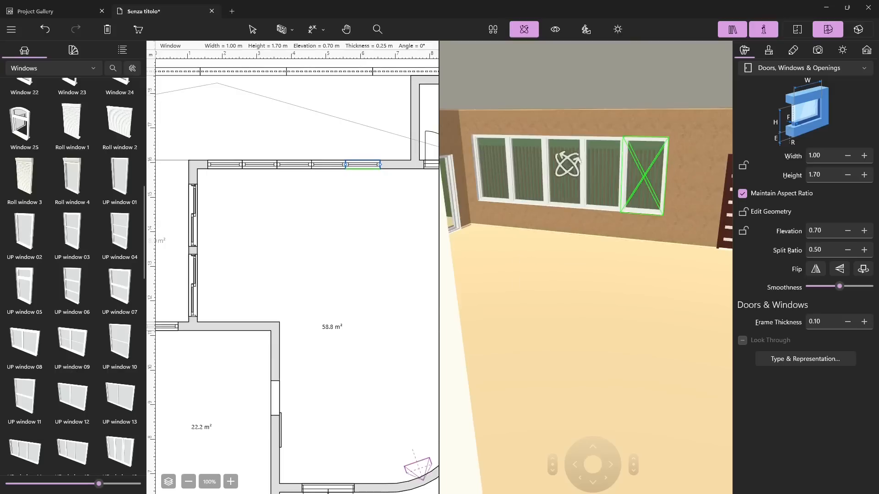
Step: Try an elevation of 0.40 m on the last window of the row, and undo the change
click(817, 250)
click(826, 231)
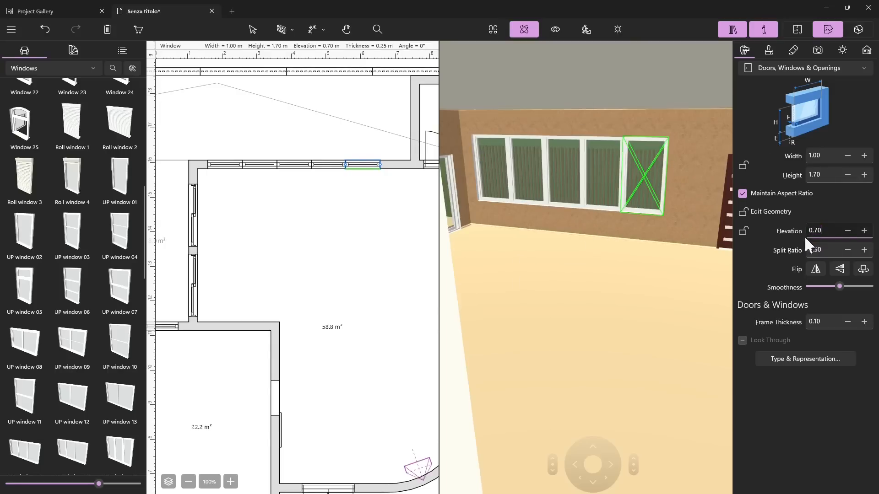
key(BackSpace)
text(4)
key(Return)
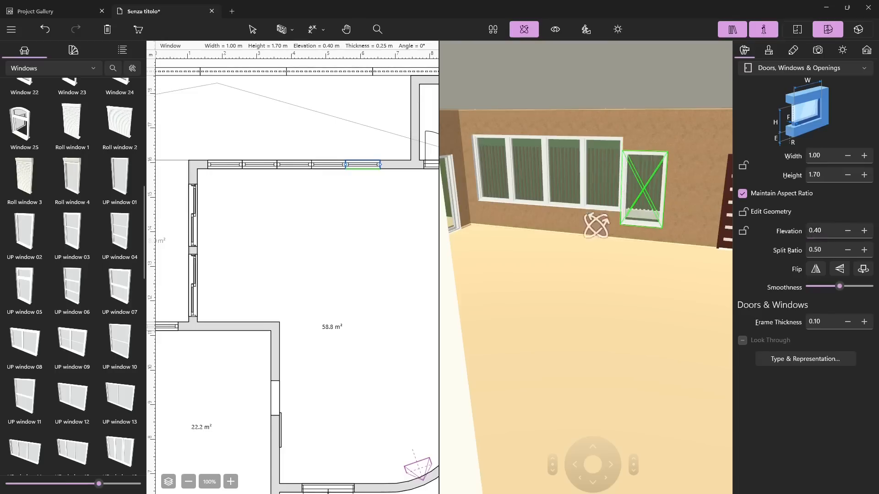
key(ctrl+z)
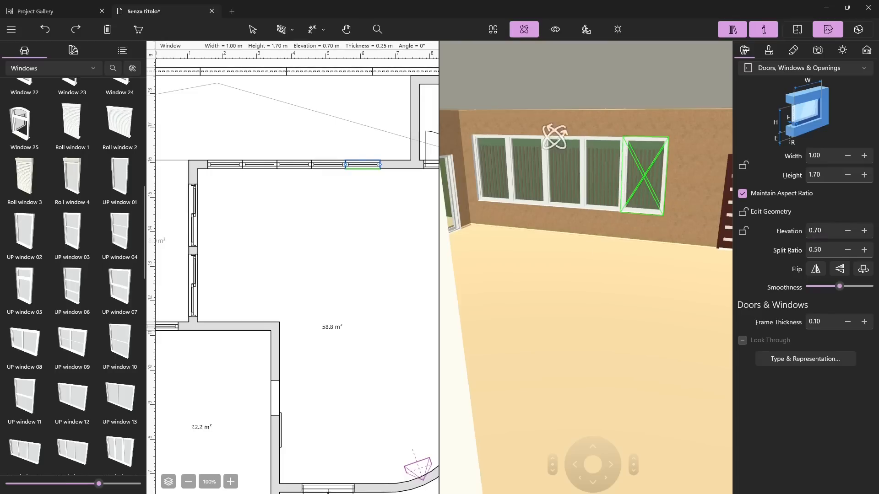
Step: Select all five windows in the row together and set their elevation to 0.50 m
shift+click(320, 166)
shift+click(295, 166)
shift+click(264, 165)
shift+click(226, 165)
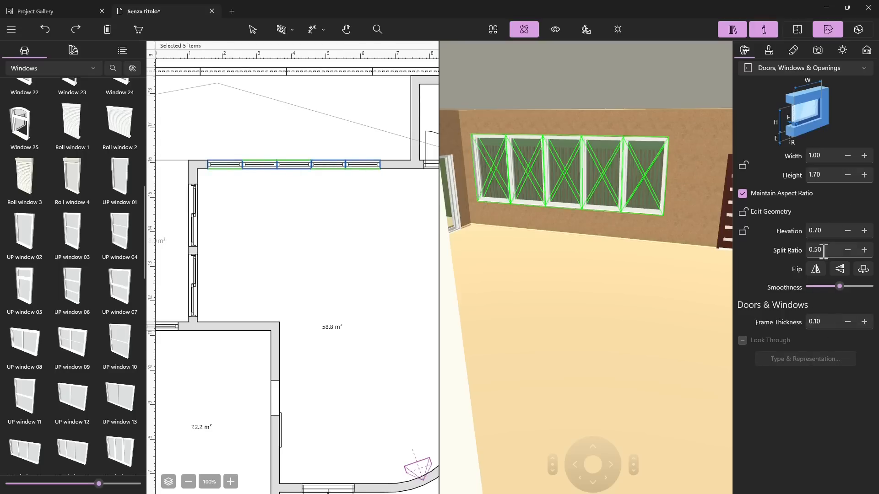
click(835, 233)
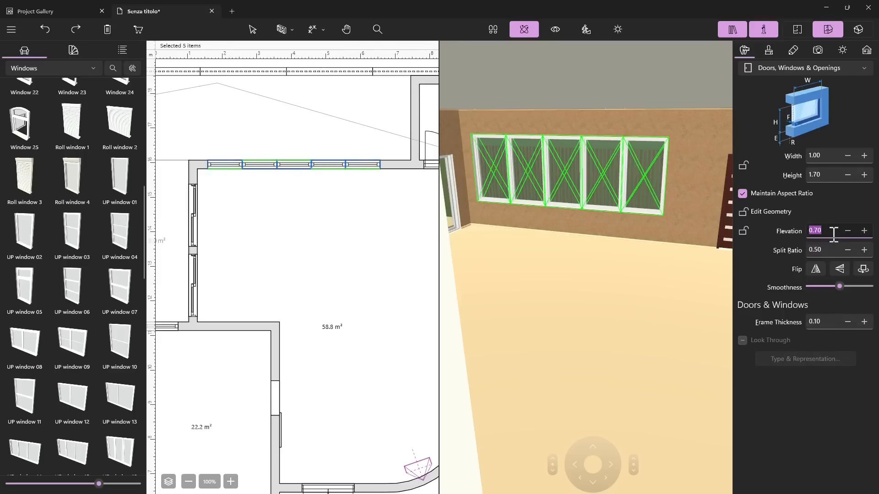
text(0.5)
key(Return)
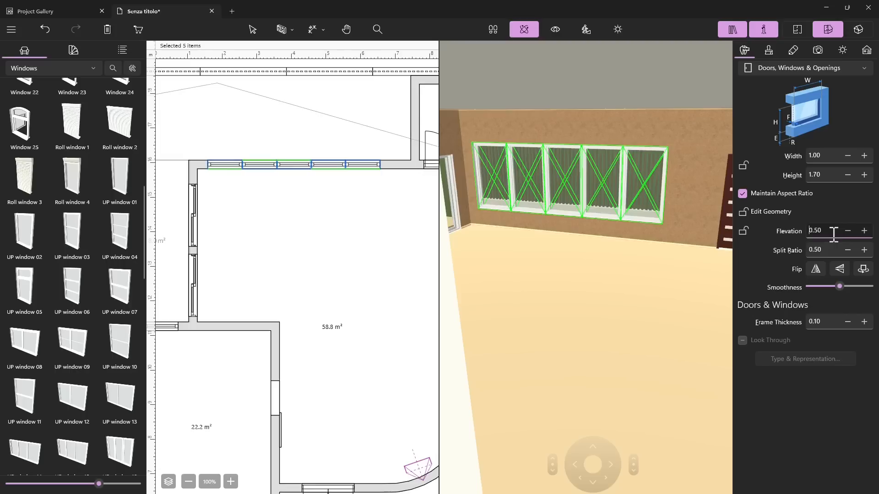
Step: Try heights of 2.00 m and 2.20 m on the five windows with the aspect ratio maintained, and undo both changes
click(829, 176)
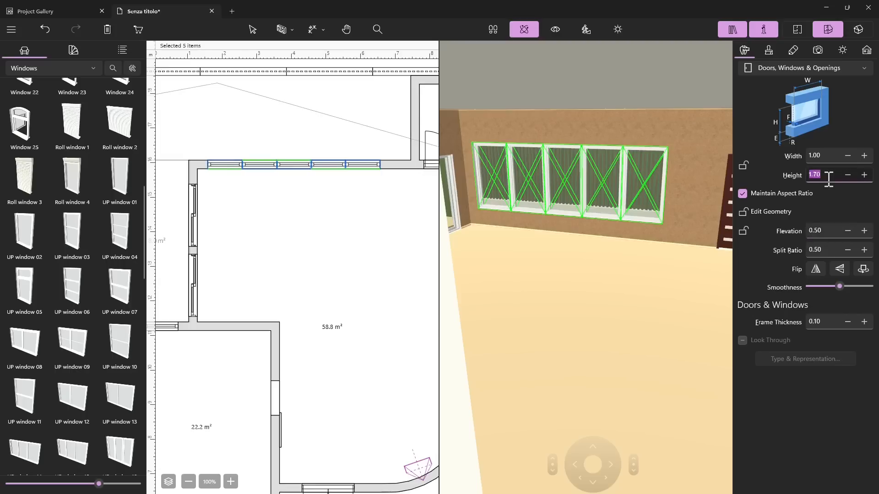
text(2)
click(833, 155)
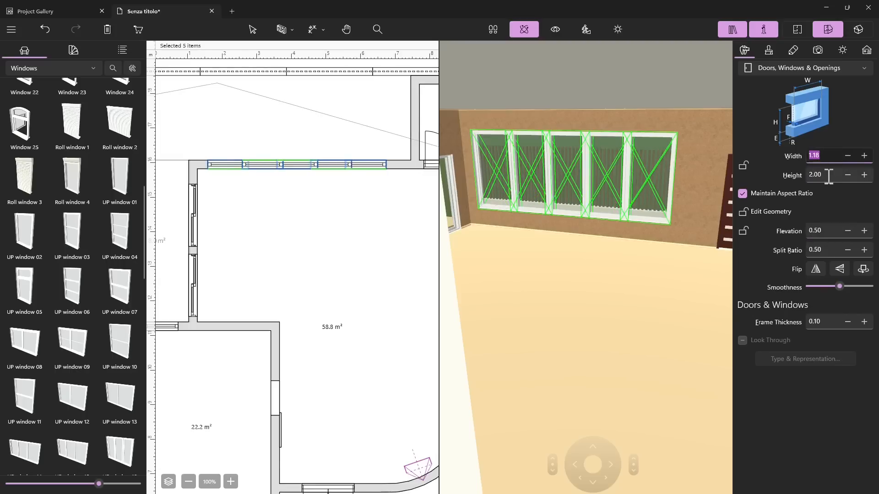
click(823, 176)
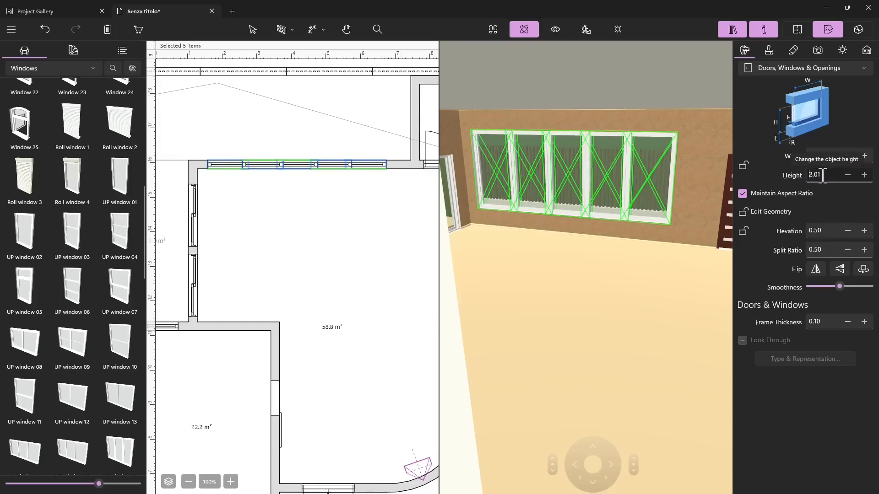
text(2.2)
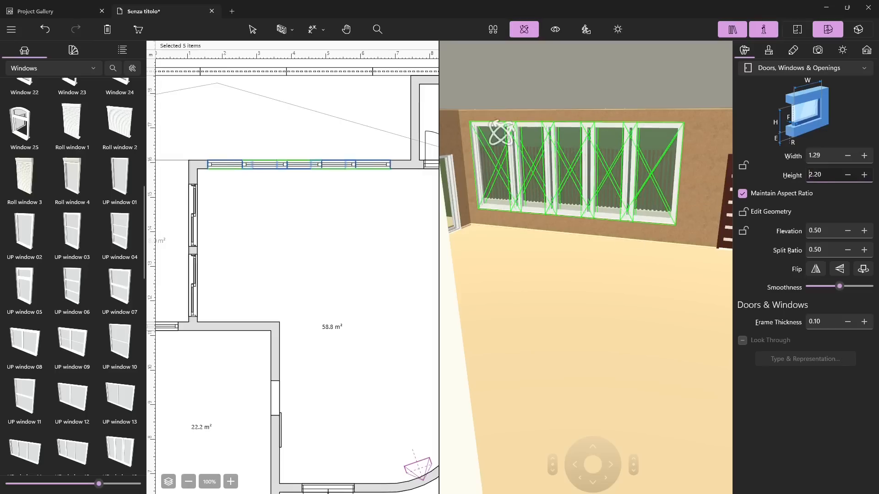
key(ctrl+z)
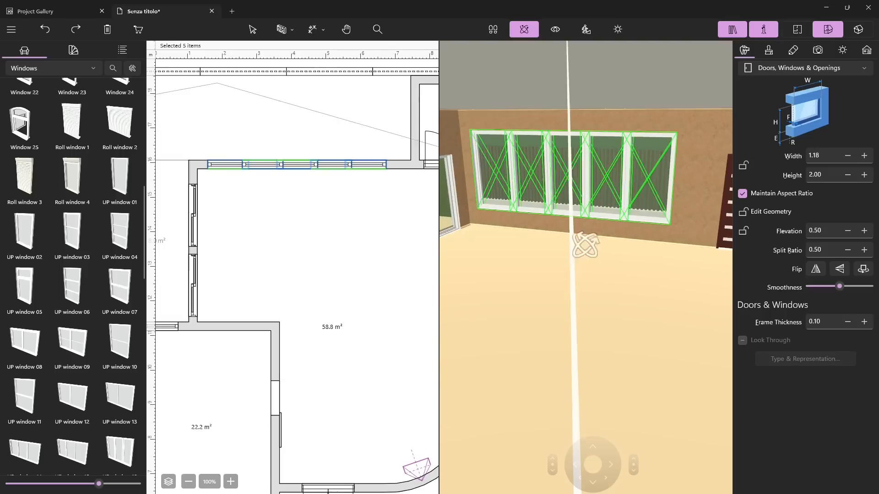
key(ctrl+z)
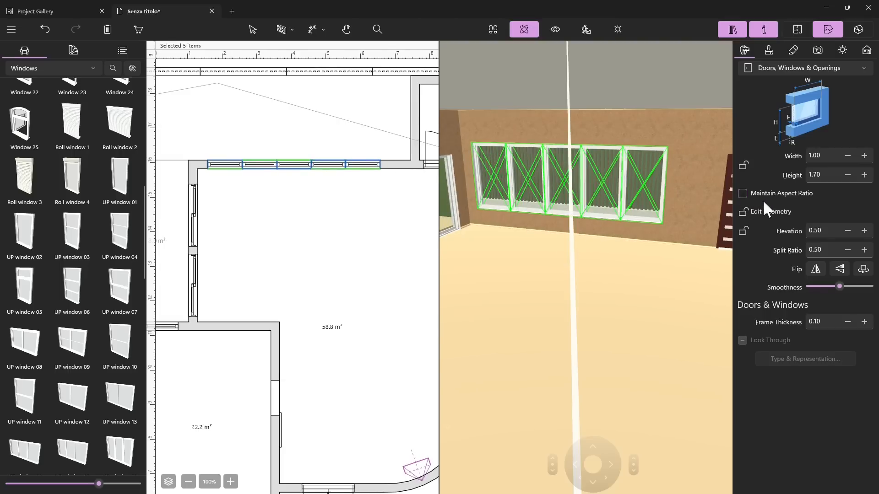
Step: Turn off Maintain Aspect Ratio, set the five windows' height to 2.20 m, and view the house from outside
click(830, 176)
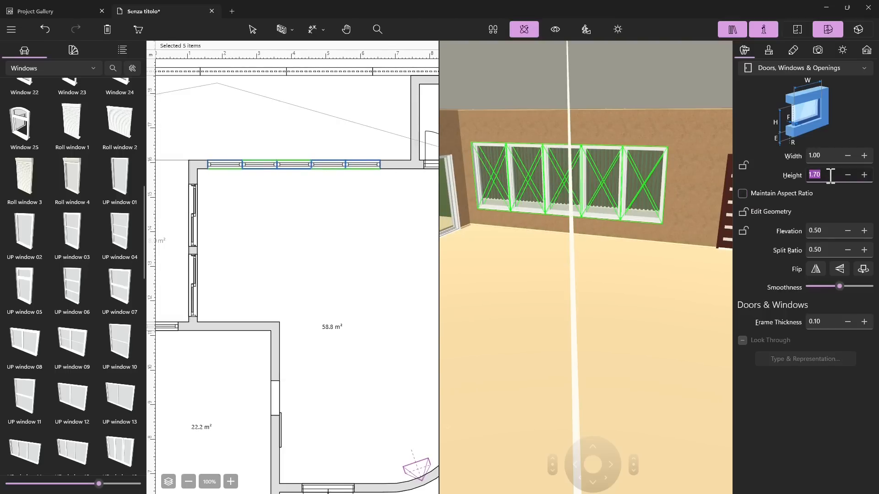
text(2.00)
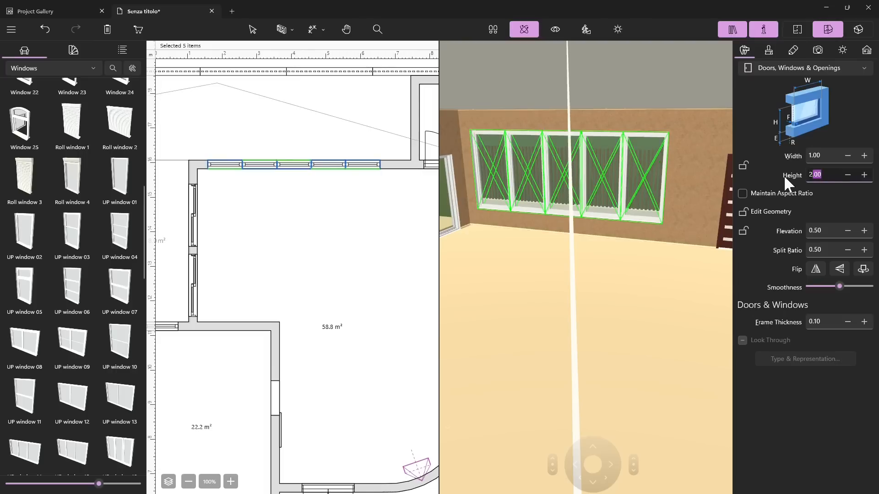
text(.2)
key(Return)
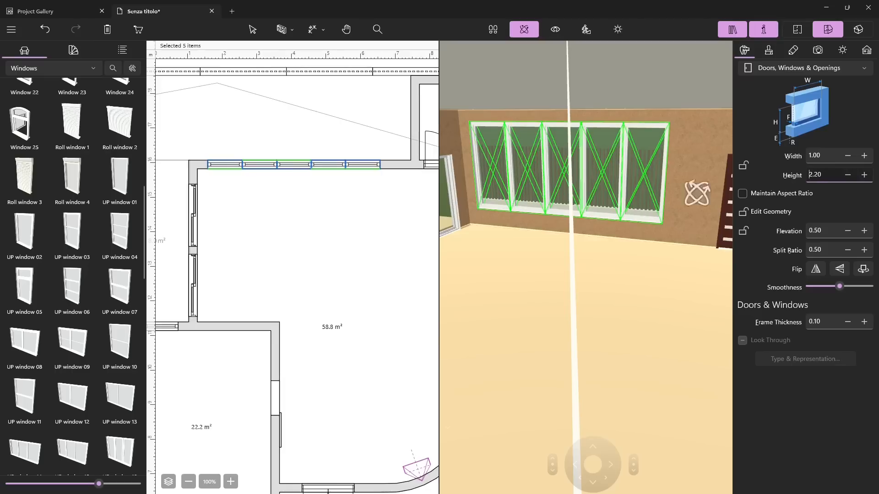
click(401, 240)
drag(575, 217, 540, 304)
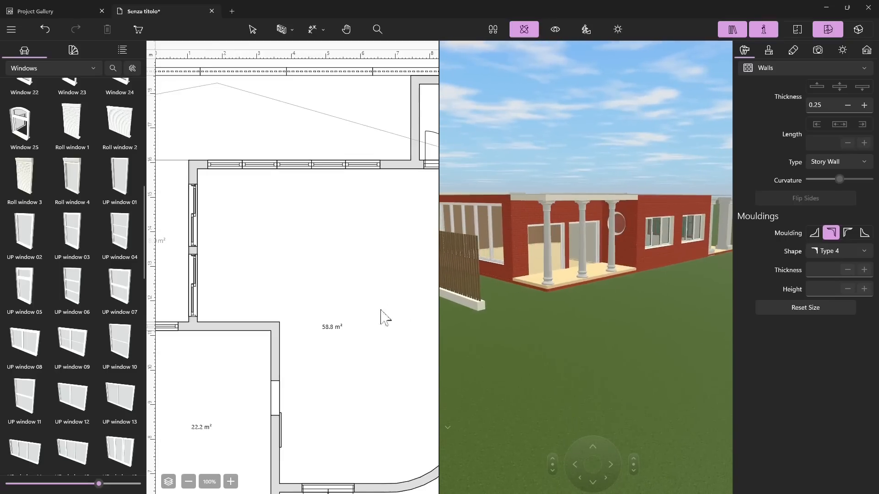
Step: Browse the remaining window models in the library down to Picture Window and examine the house exterior in 3D
scroll(51, 147, up, 7)
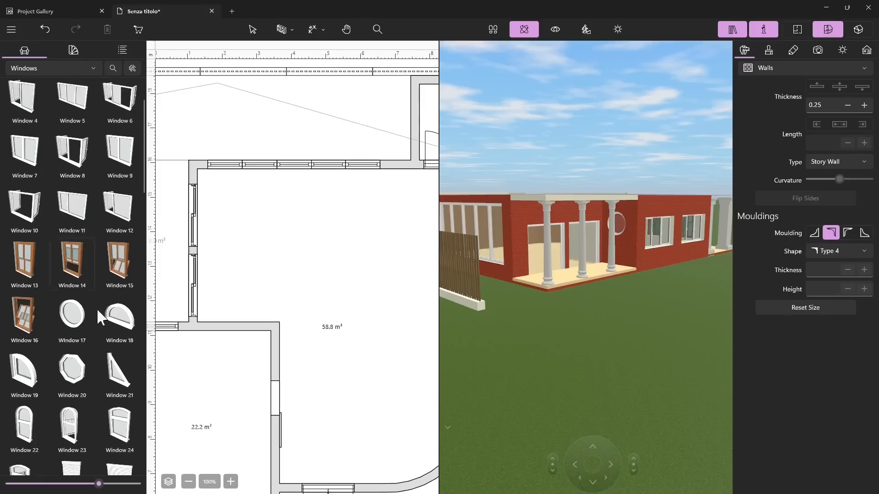
scroll(52, 328, down, 10)
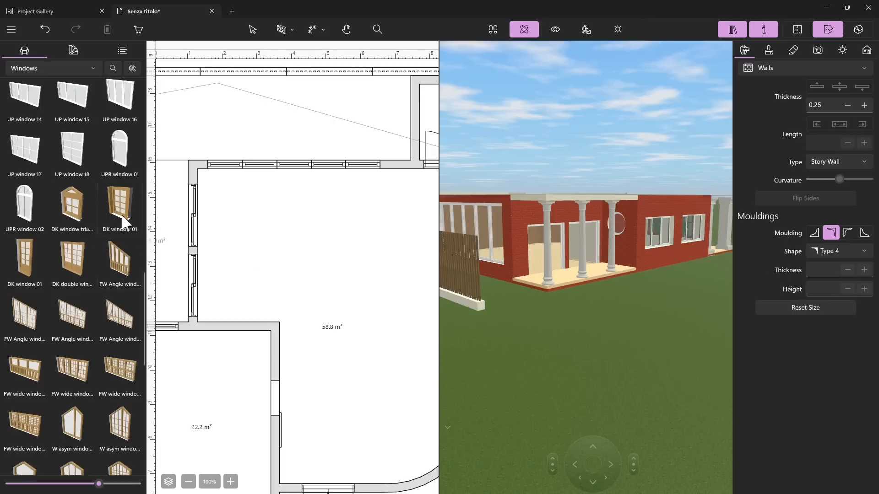
scroll(87, 328, down, 3)
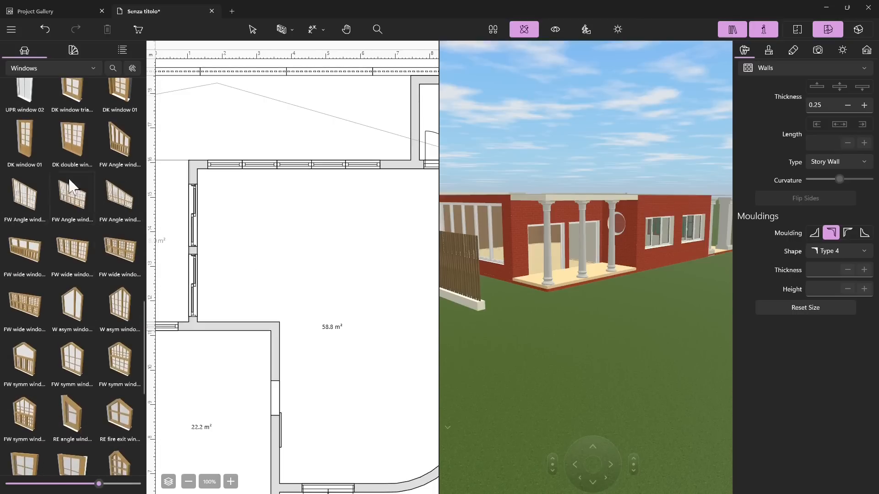
scroll(87, 245, down, 2)
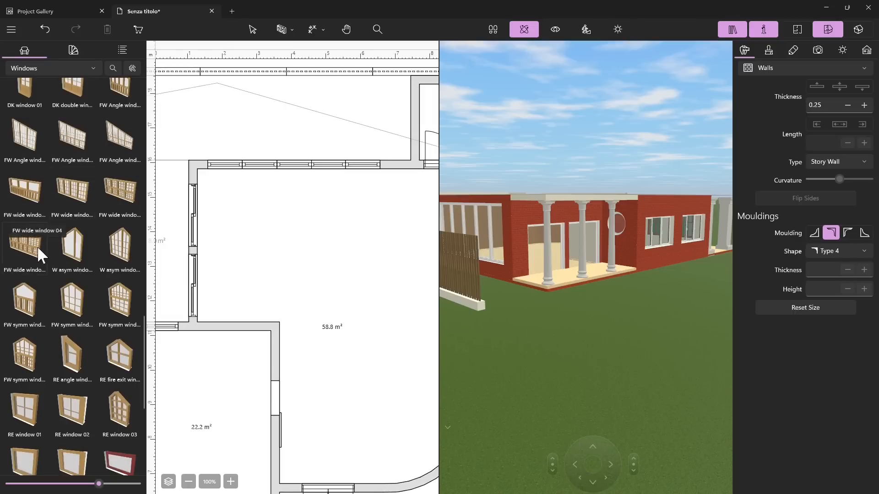
scroll(60, 275, down, 6)
scroll(84, 298, down, 1)
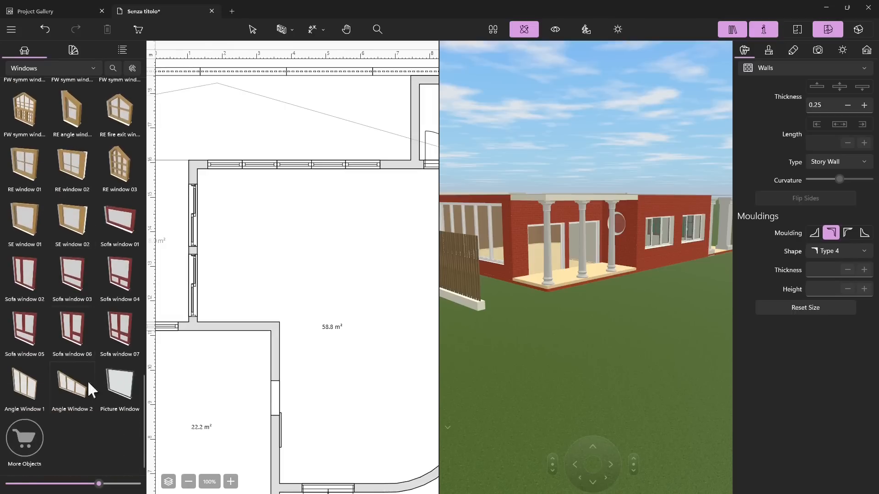
drag(590, 298, 601, 325)
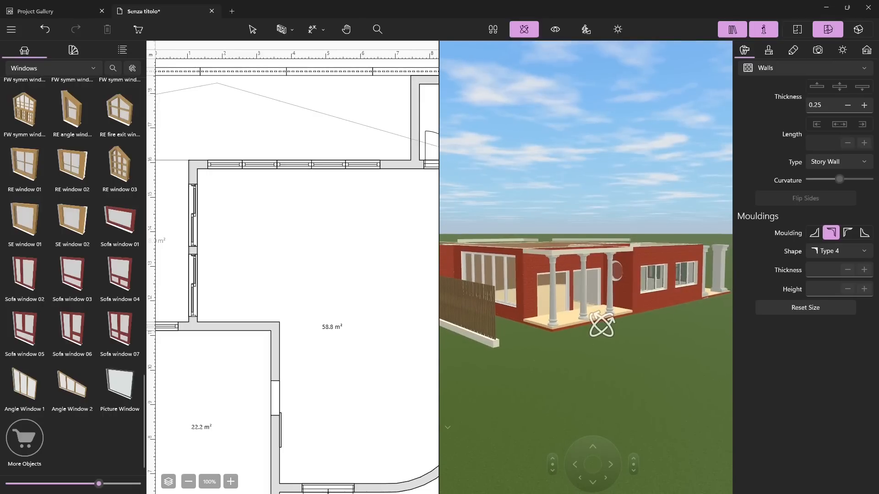